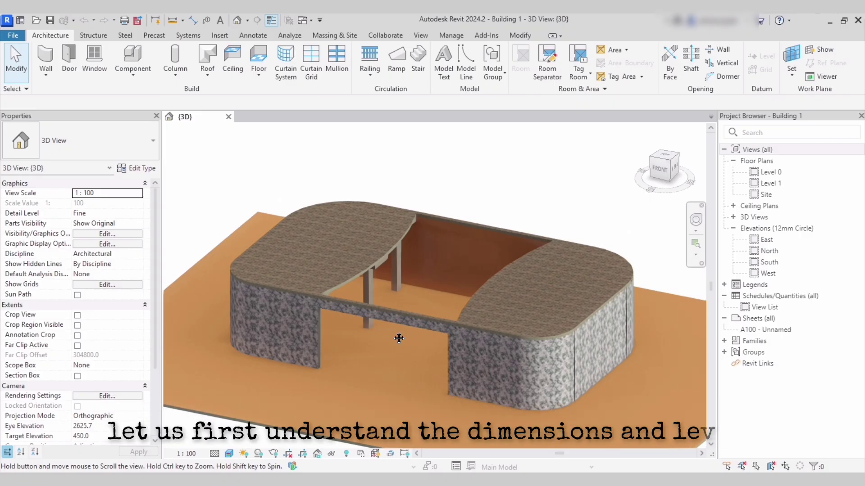
Open the building's Level 1 floor plan to check its dimensions.
scroll(399, 338, down, 2)
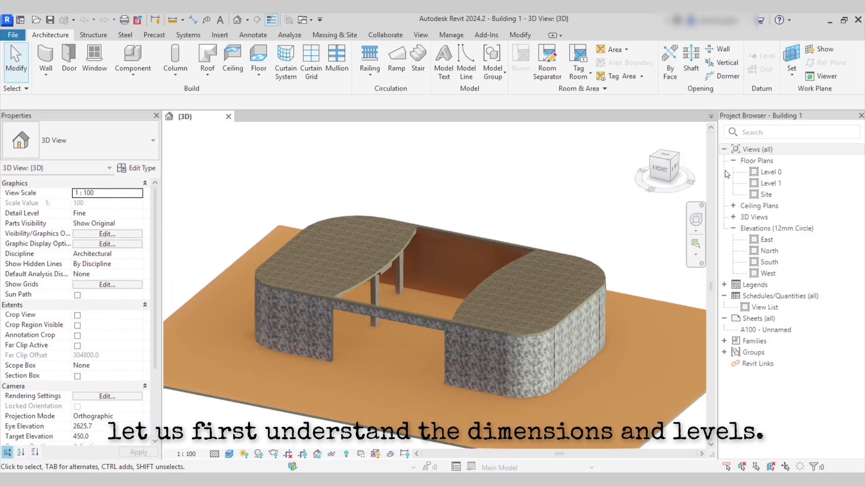
double_click(764, 183)
scroll(397, 226, up, 5)
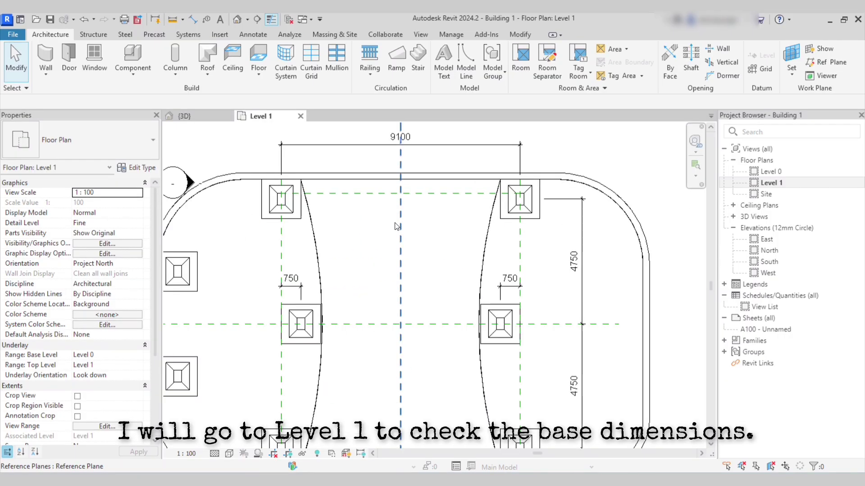
scroll(397, 227, down, 2)
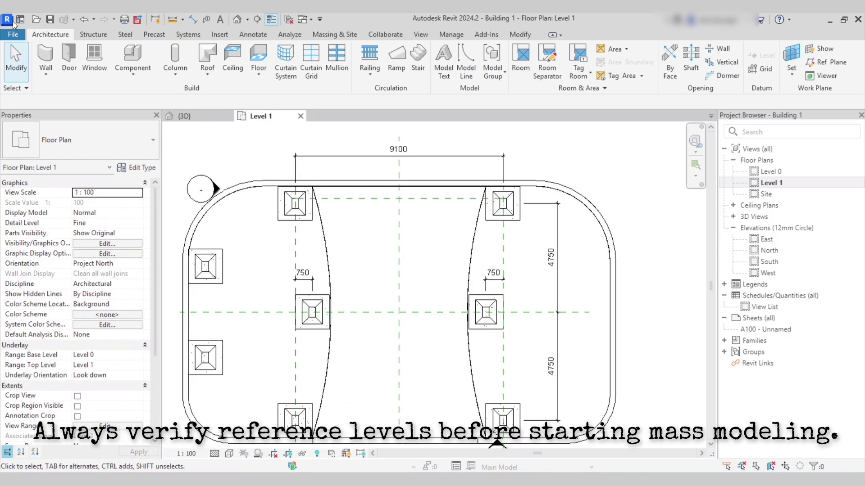
Create a new conceptual mass family from the Metric Mass template.
click(13, 34)
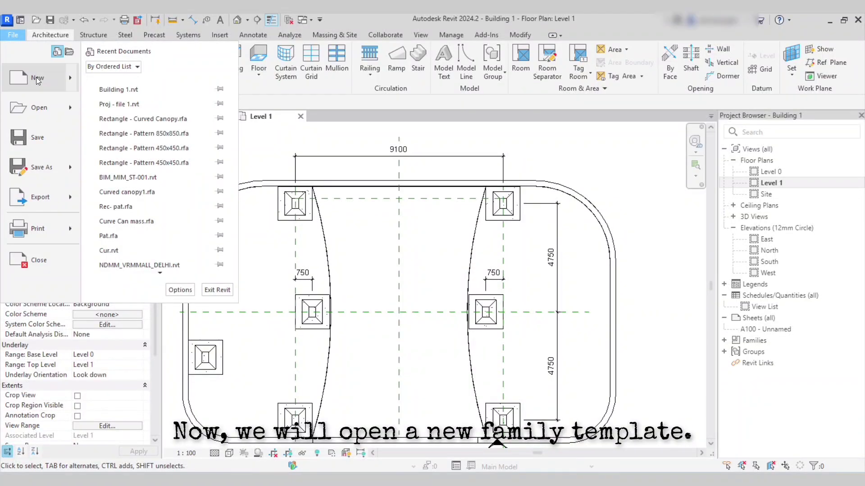
mouse_move(74, 85)
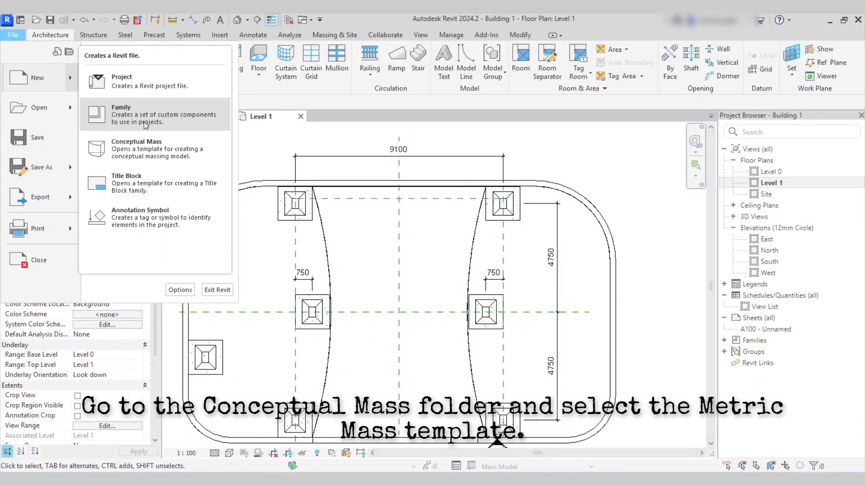
click(137, 145)
click(227, 187)
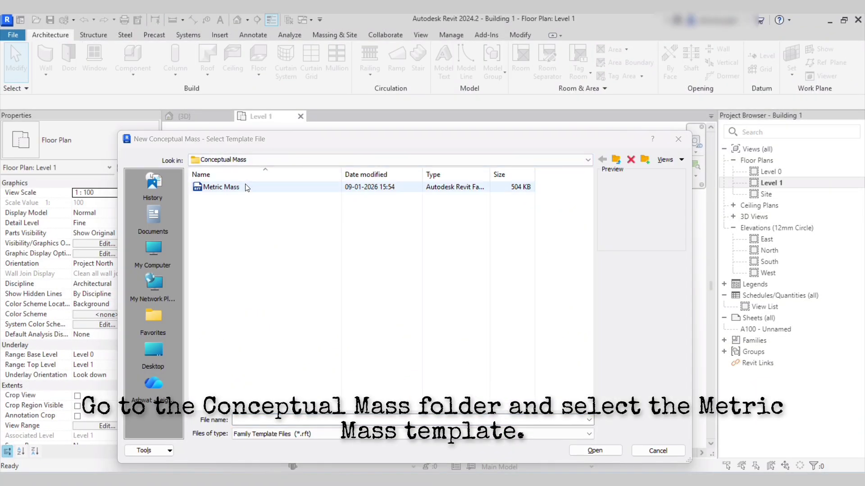
click(595, 450)
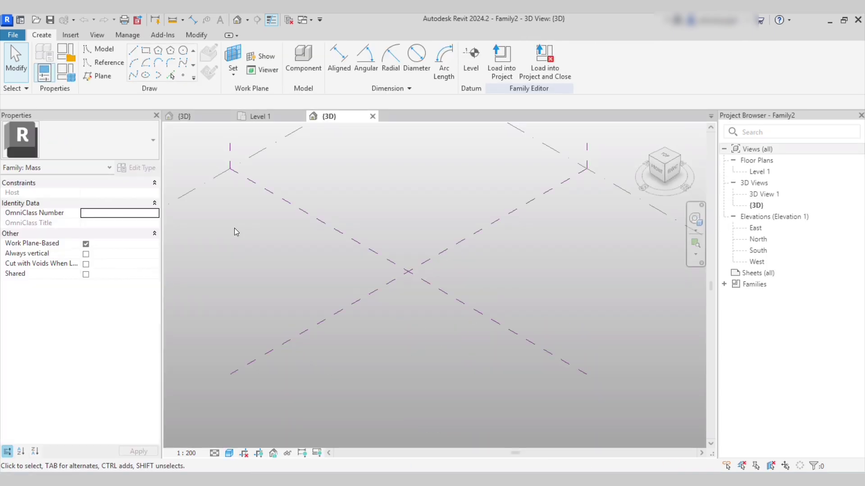
On the mass family's Level 1 plan, draw left and right vertical reference planes.
scroll(261, 234, down, 3)
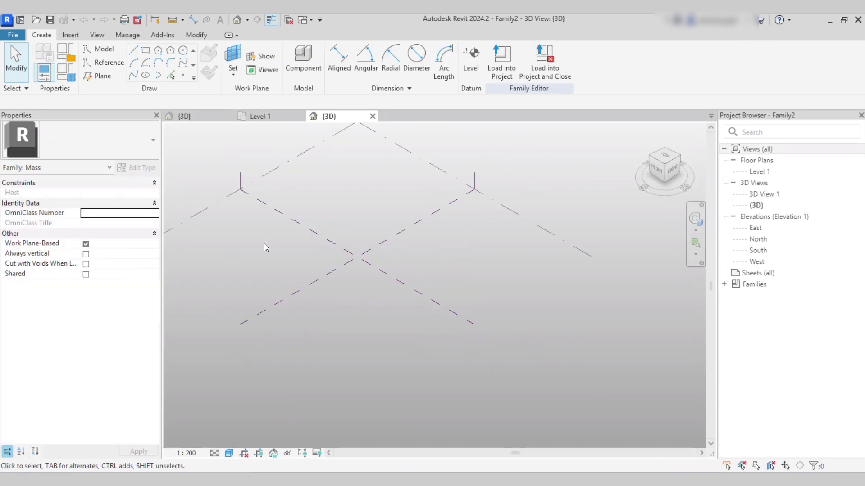
double_click(760, 171)
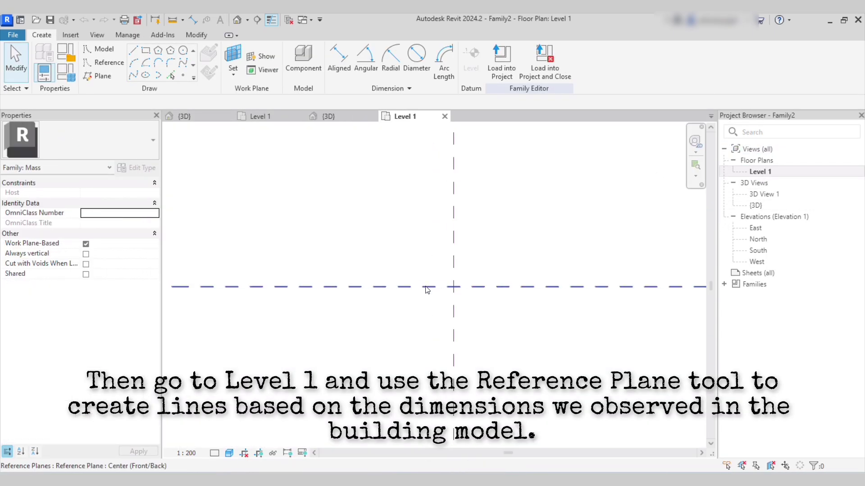
click(102, 75)
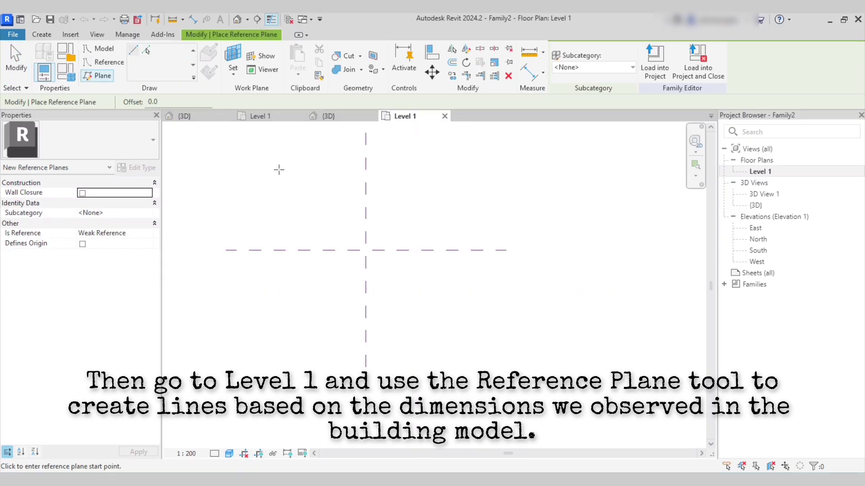
click(278, 157)
click(278, 334)
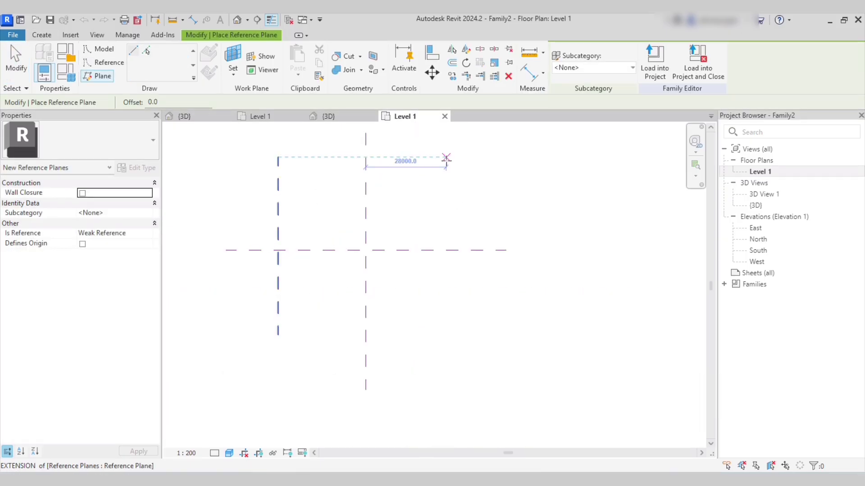
click(446, 157)
click(446, 341)
Draw upper and lower horizontal reference planes across the centre lines.
click(243, 184)
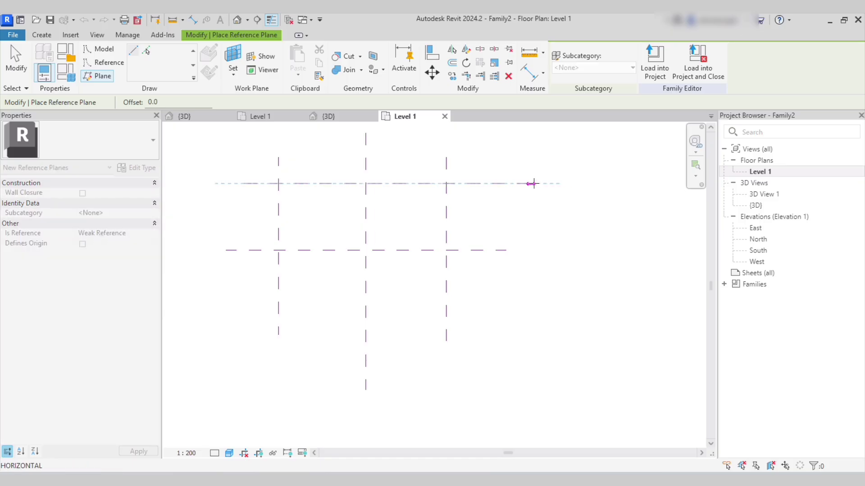
click(521, 183)
click(246, 299)
click(487, 299)
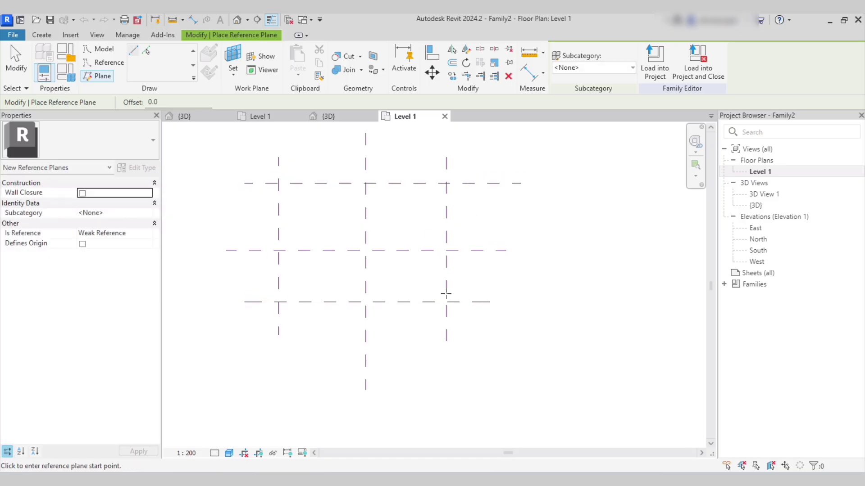
scroll(310, 229, up, 2)
key(Escape)
key(Escape)
click(128, 35)
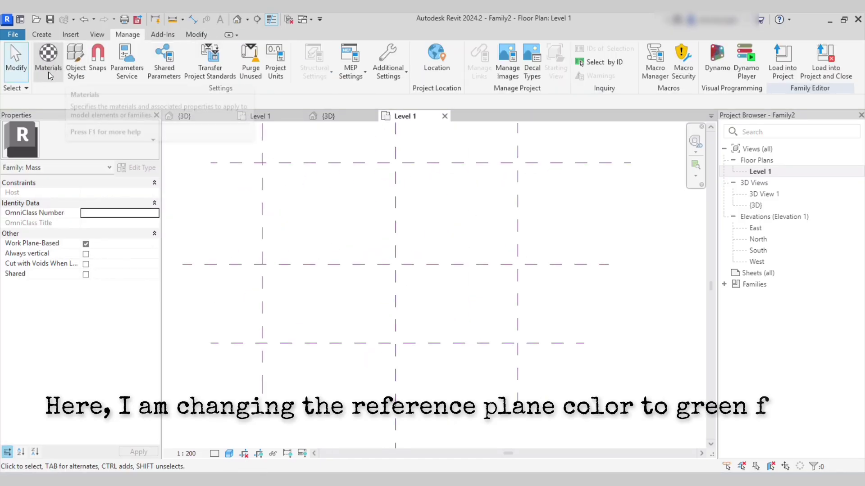
In Object Styles, set the Reference Planes line colour to dark green (RGB 000-128-000).
click(75, 72)
click(295, 242)
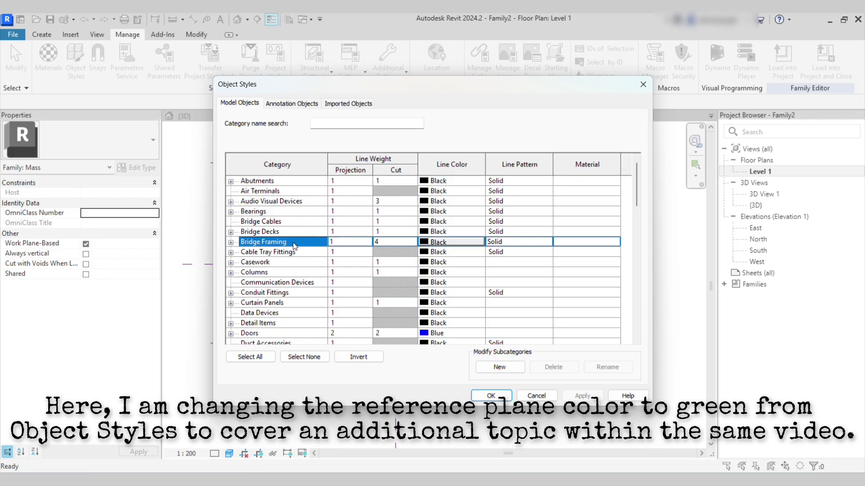
click(292, 103)
click(267, 191)
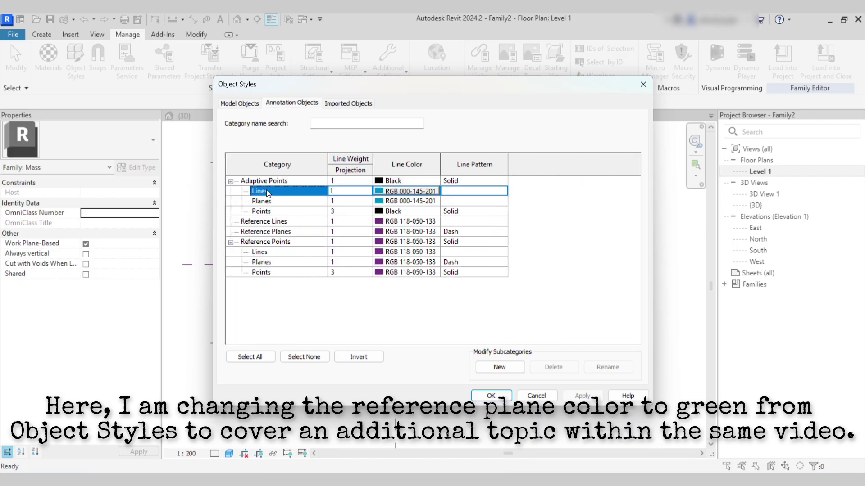
click(266, 231)
click(396, 231)
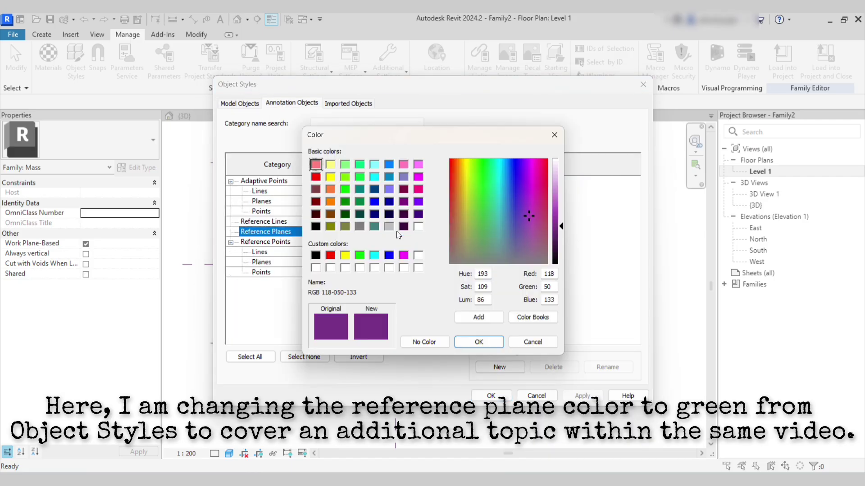
click(345, 204)
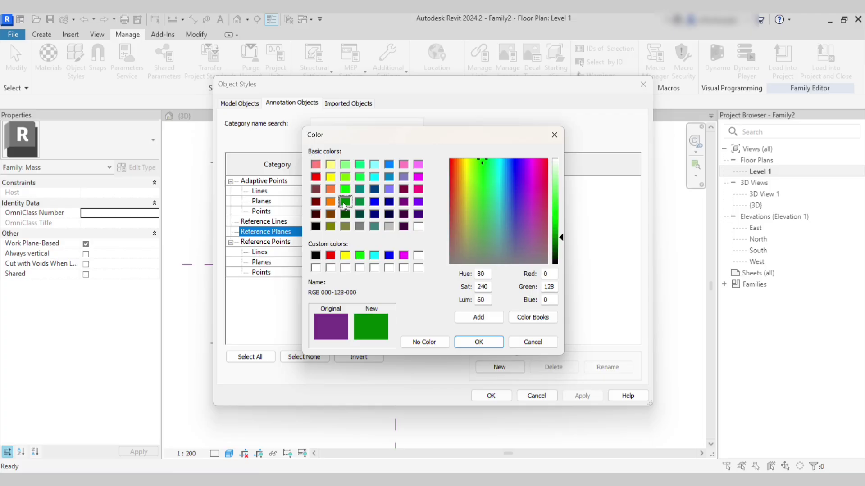
click(478, 341)
click(577, 398)
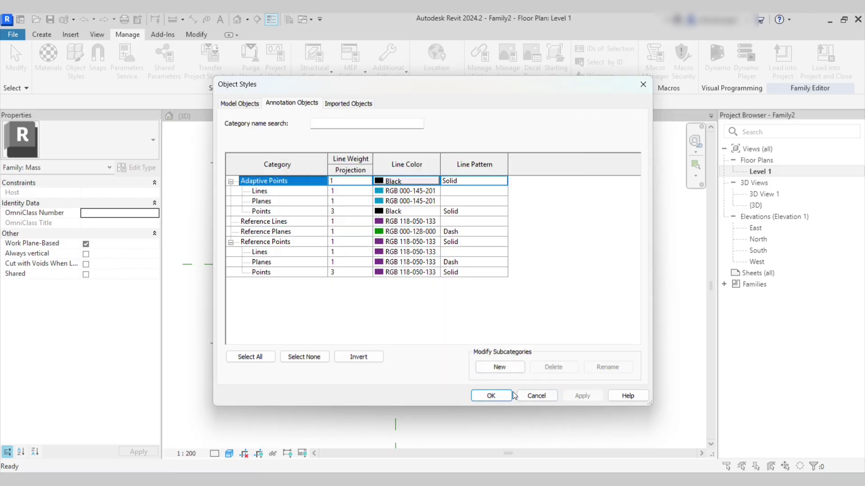
click(490, 395)
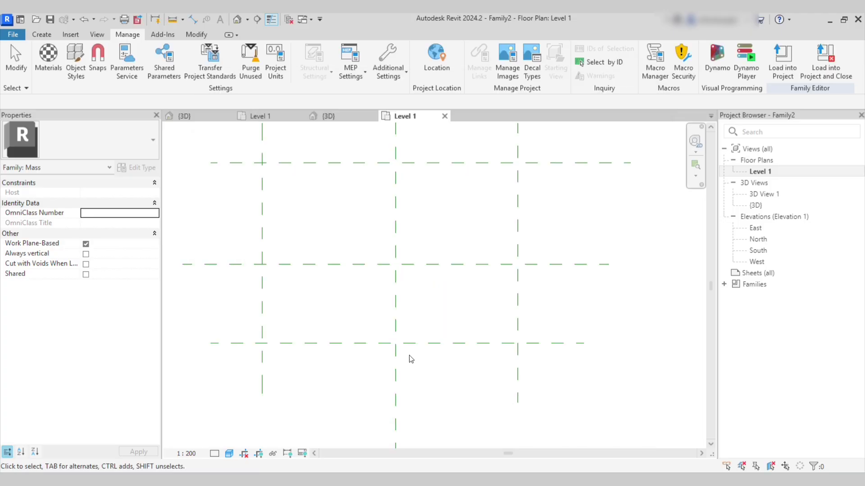
click(254, 115)
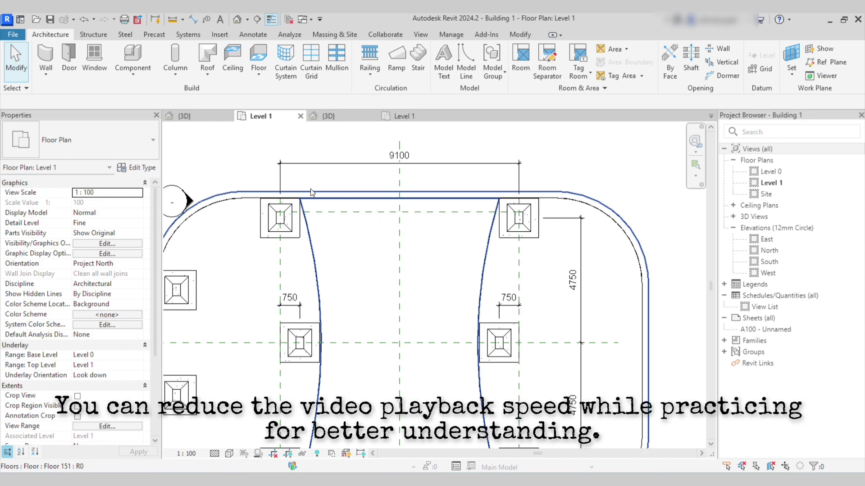
Add an aligned dimension across the vertical reference planes, spanning 9100 with EQ spacing.
click(414, 116)
key(d)
key(i)
click(251, 173)
click(506, 173)
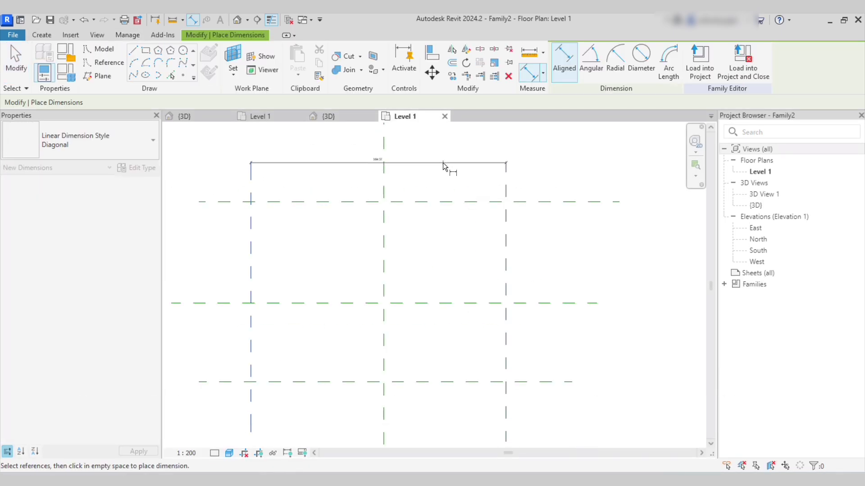
scroll(442, 163, up, 1)
click(434, 164)
key(Escape)
key(Escape)
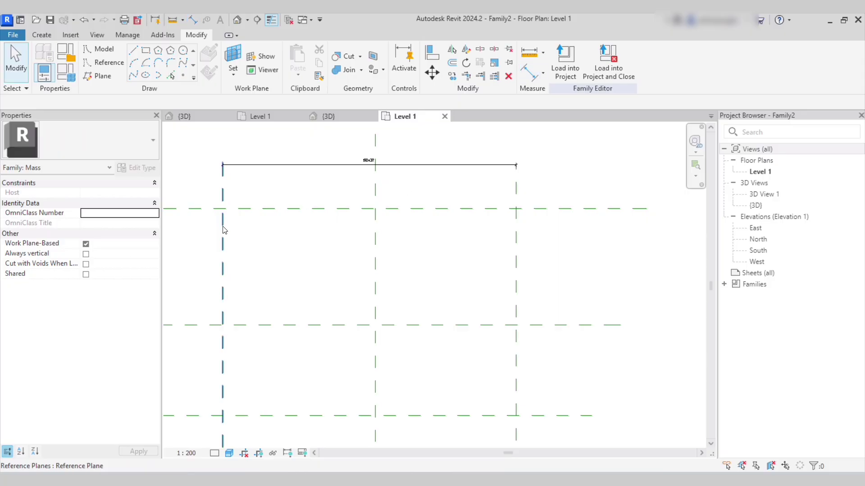
click(223, 231)
key(Escape)
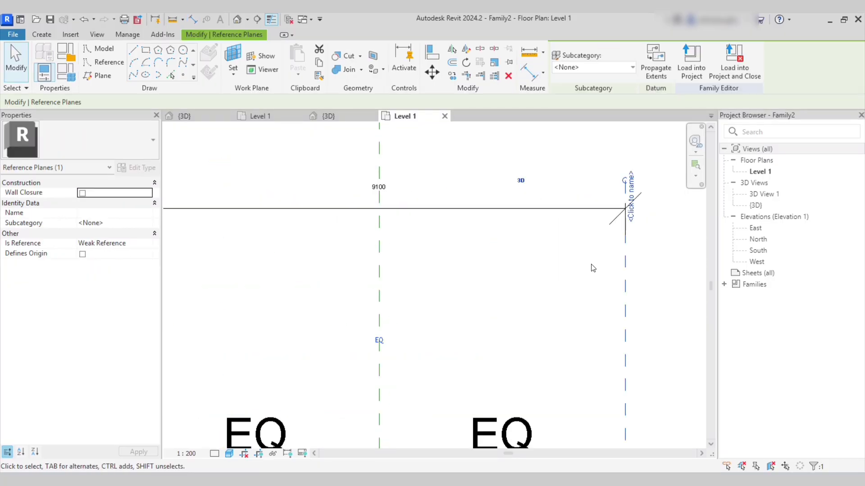
key(Escape)
Drag the top and bottom horizontal reference planes closer to the centre.
scroll(543, 309, up, 3)
scroll(544, 310, down, 7)
middle_drag(555, 346, 485, 229)
scroll(480, 232, down, 4)
middle_drag(495, 297, 474, 186)
scroll(433, 211, down, 3)
scroll(383, 236, down, 3)
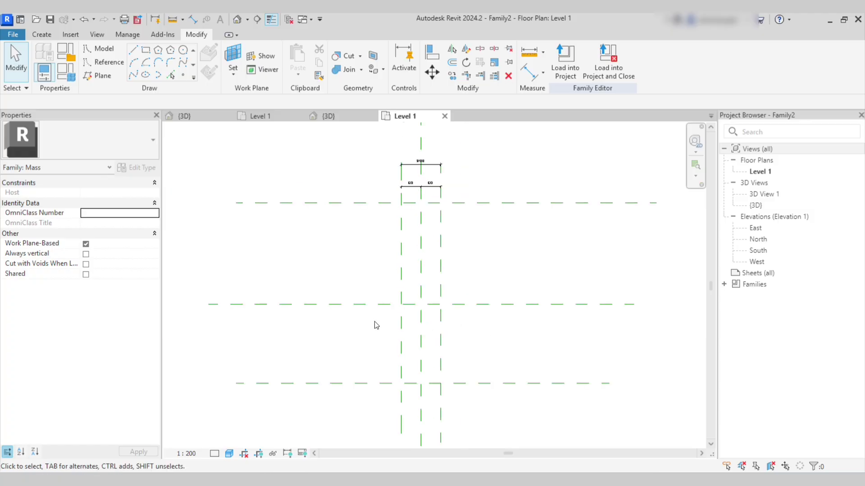
middle_drag(376, 323, 371, 311)
click(357, 190)
drag(357, 191, 358, 265)
scroll(344, 370, up, 1)
click(360, 370)
drag(362, 370, 362, 309)
scroll(359, 264, up, 2)
Fine-tune the horizontal planes' positions and move both dimensions lower.
drag(373, 234, 374, 263)
scroll(342, 330, down, 5)
scroll(438, 203, up, 1)
drag(351, 136, 474, 196)
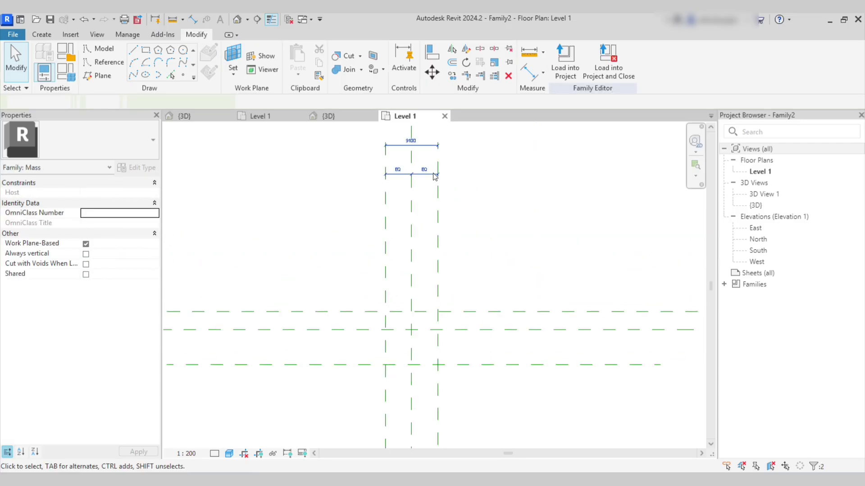
drag(430, 176, 426, 267)
scroll(381, 366, up, 2)
click(363, 362)
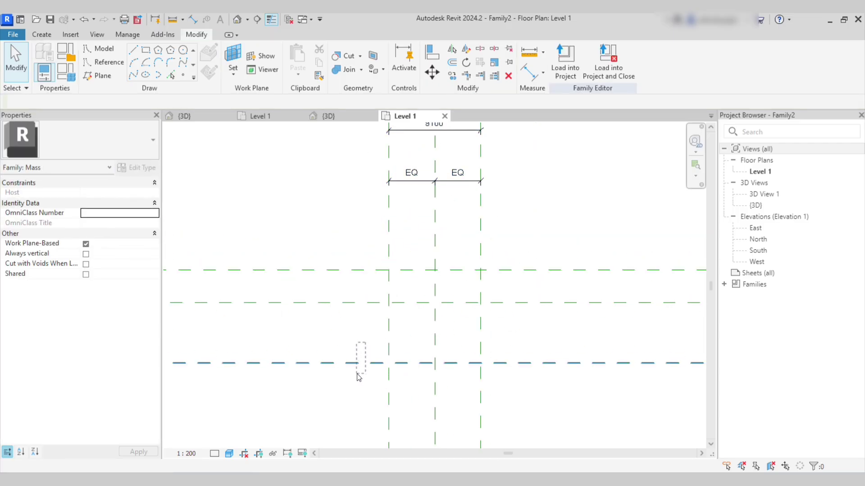
drag(363, 361, 362, 333)
scroll(367, 325, up, 1)
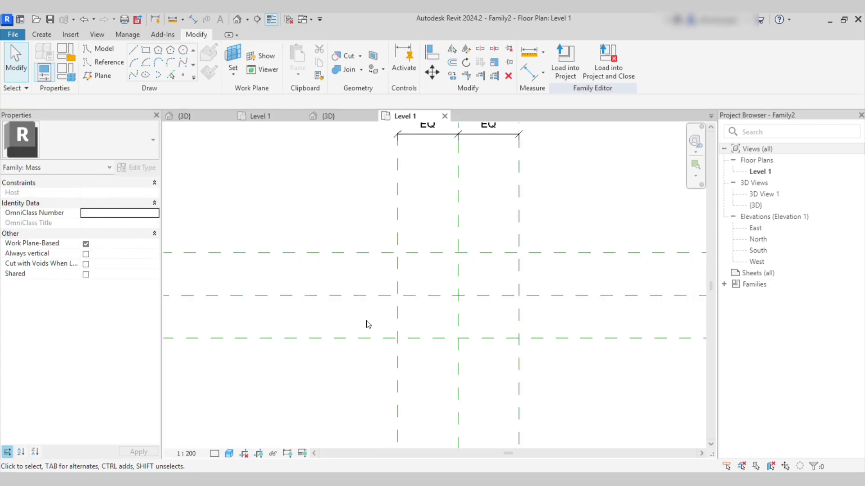
Dimension the horizontal reference planes, 3200 apart.
key(d)
key(i)
click(340, 252)
click(339, 295)
click(340, 338)
scroll(339, 310, up, 2)
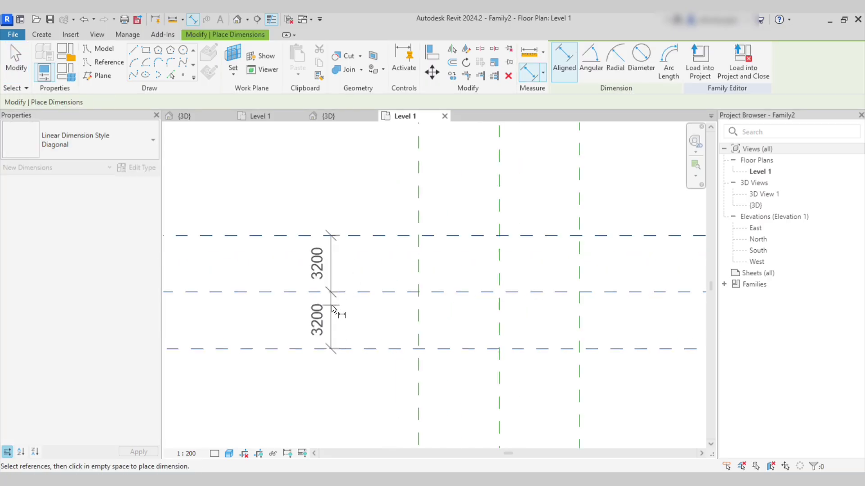
click(354, 323)
key(Escape)
key(Escape)
scroll(377, 309, down, 2)
Check the building's plan spacing, then set the top horizontal plane spacing to 4750.
click(260, 117)
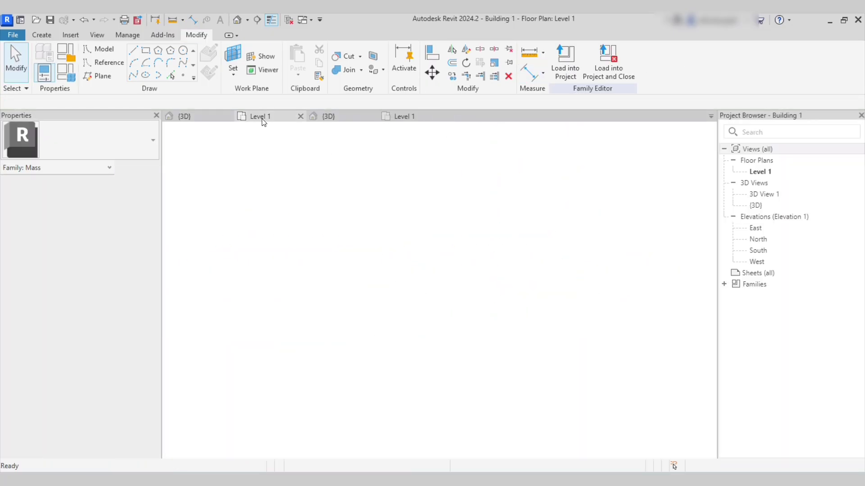
scroll(495, 315, down, 2)
scroll(526, 306, up, 2)
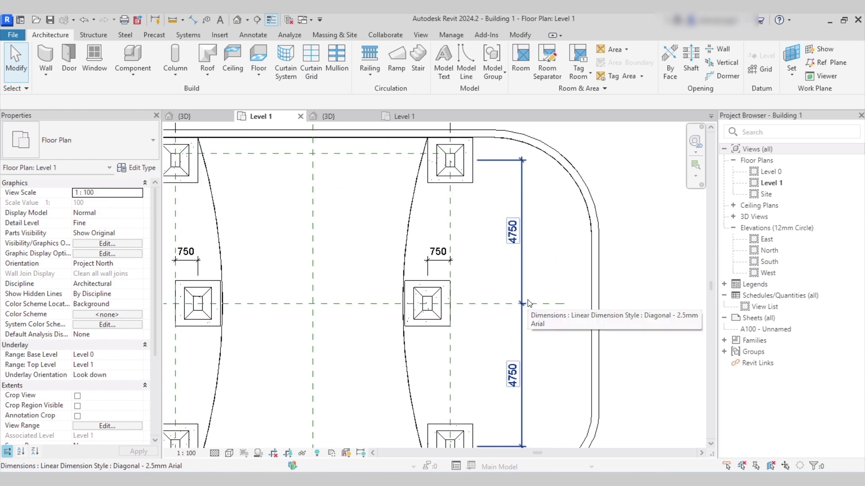
click(398, 117)
click(410, 242)
click(335, 286)
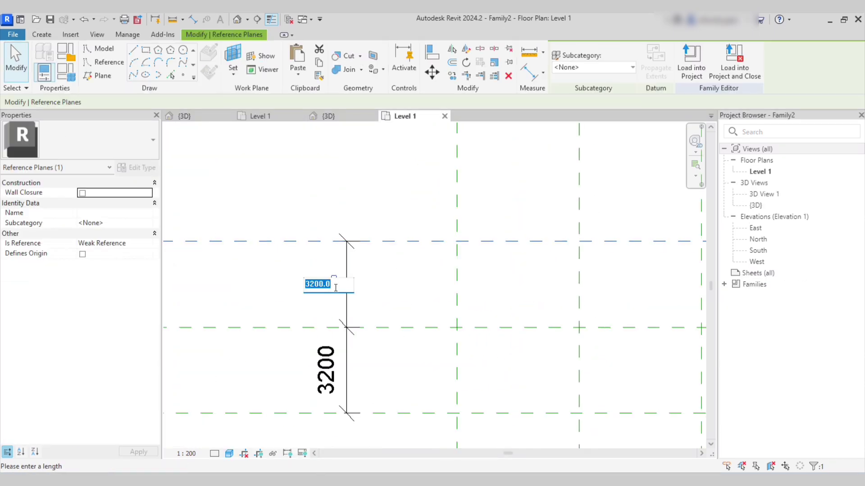
key(Return)
click(377, 291)
Set the bottom horizontal plane spacing to 4750 as well.
click(372, 413)
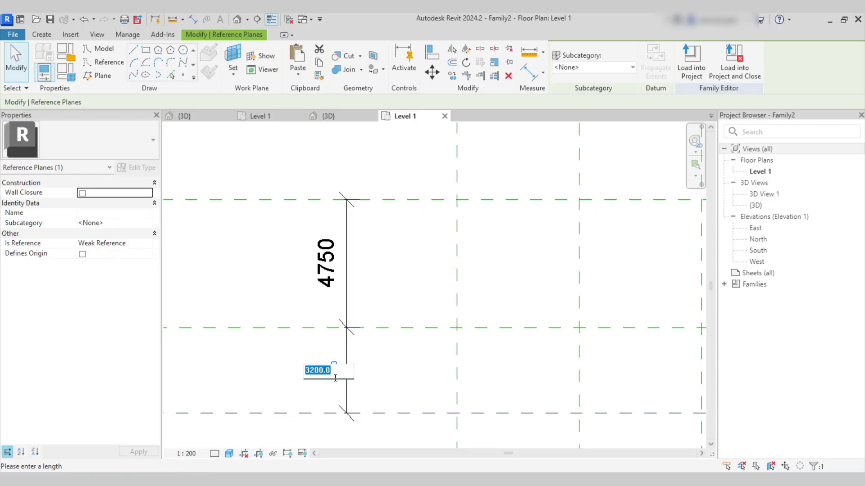
key(Return)
scroll(355, 237, down, 4)
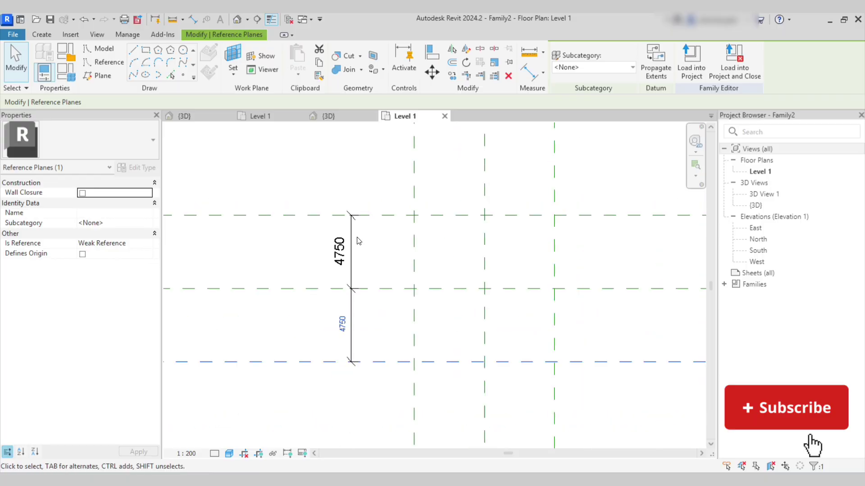
click(360, 245)
scroll(360, 248, down, 3)
middle_drag(375, 274, 338, 302)
scroll(361, 295, up, 2)
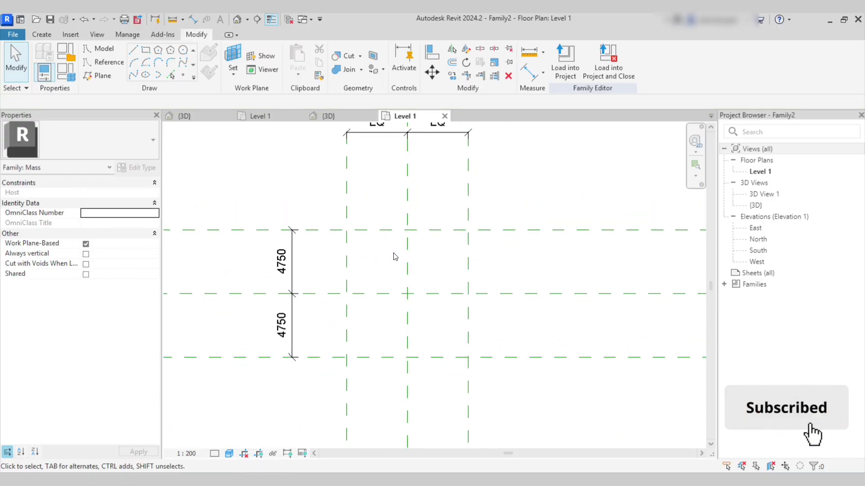
scroll(394, 255, up, 1)
Compare the family's 4750 bays against the building's Level 1 plan.
click(263, 116)
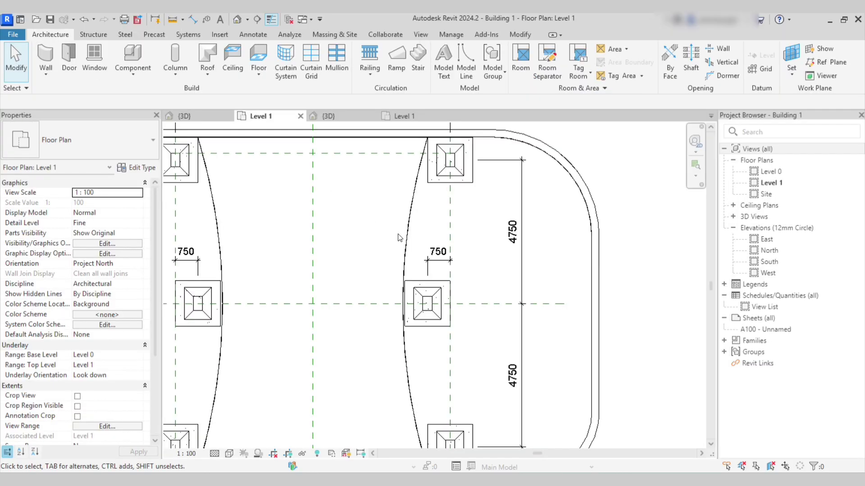
scroll(450, 229, down, 3)
scroll(329, 204, up, 1)
scroll(290, 299, up, 1)
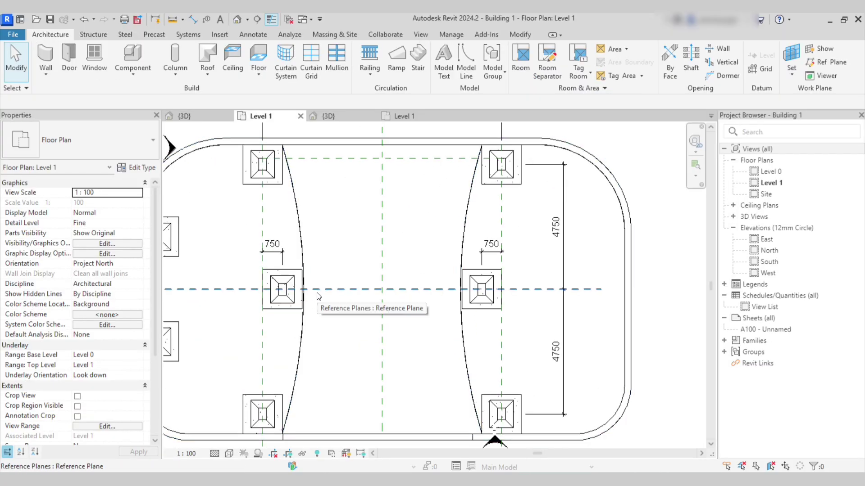
scroll(341, 248, down, 1)
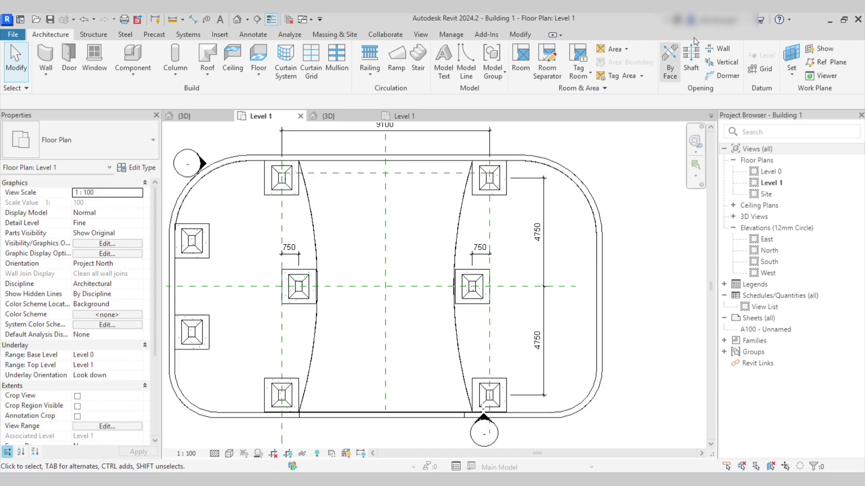
click(427, 117)
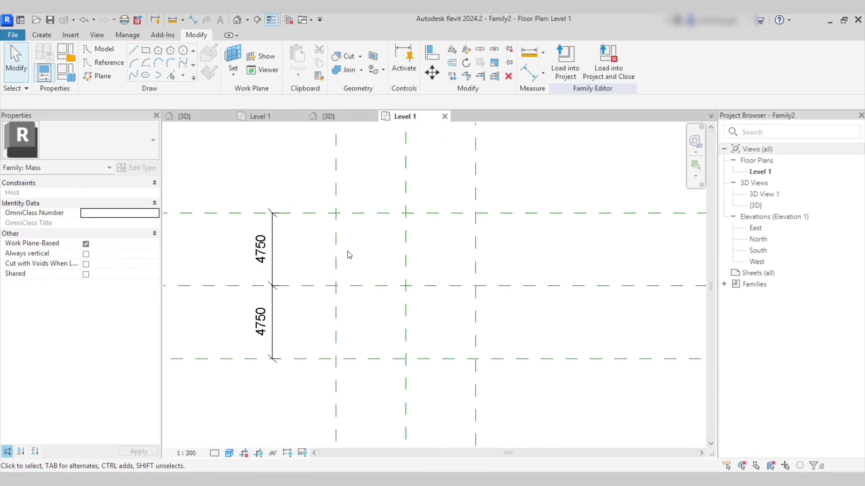
Draw two new shorter vertical reference planes inside the outer vertical planes.
click(102, 77)
click(361, 232)
click(361, 345)
click(450, 232)
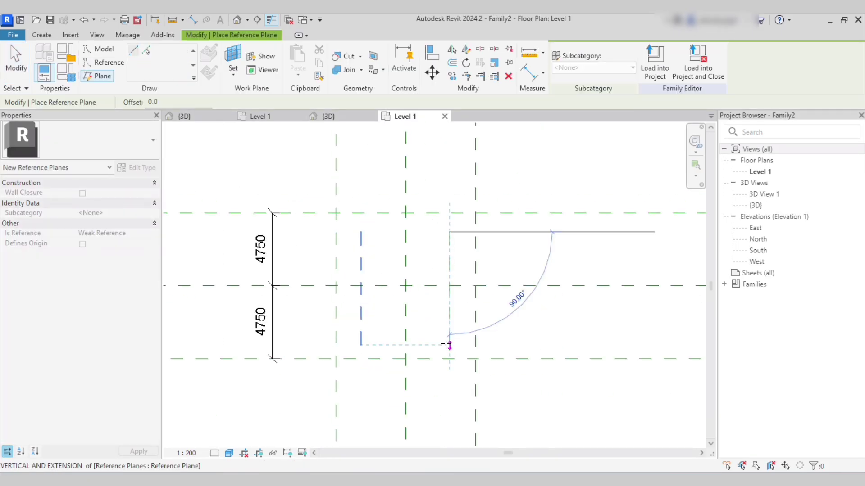
click(449, 344)
Dimension the gap between the left outer plane and the new plane (1647).
key(d)
key(i)
scroll(359, 277, up, 4)
click(314, 270)
click(357, 270)
click(383, 242)
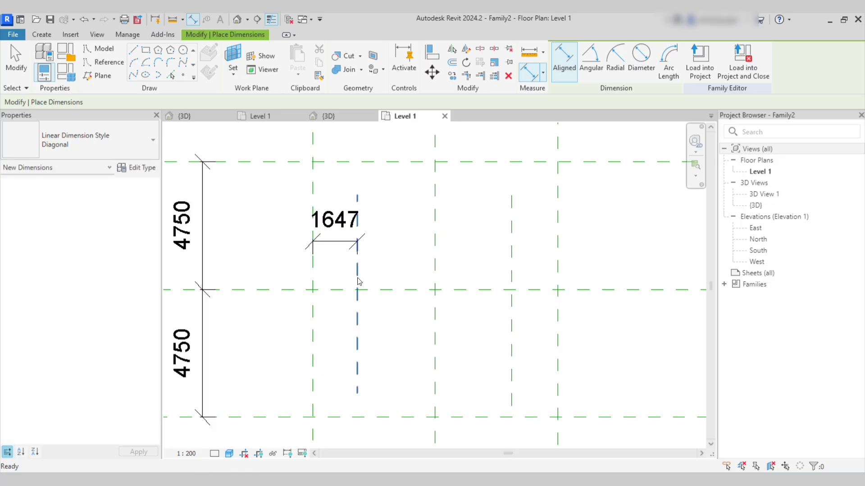
key(Escape)
key(Escape)
Set both new vertical planes to sit 750 inside the outer vertical planes.
click(358, 281)
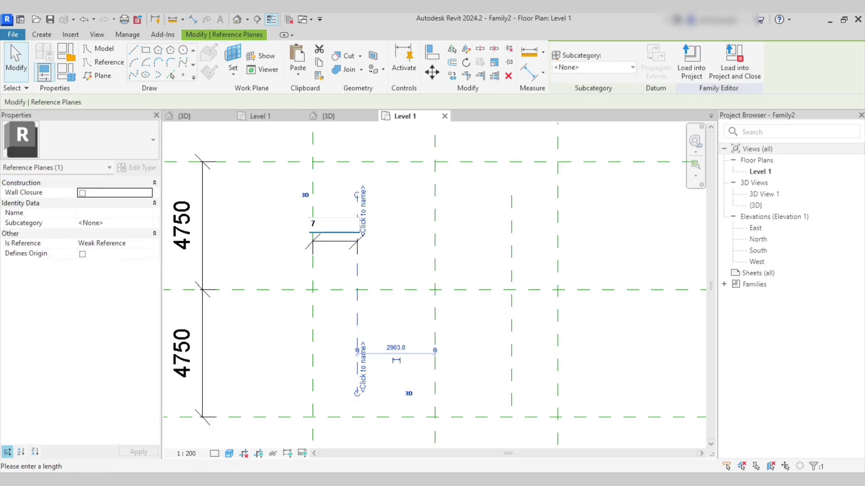
key(Return)
scroll(323, 247, down, 3)
scroll(480, 253, up, 2)
click(479, 253)
click(350, 234)
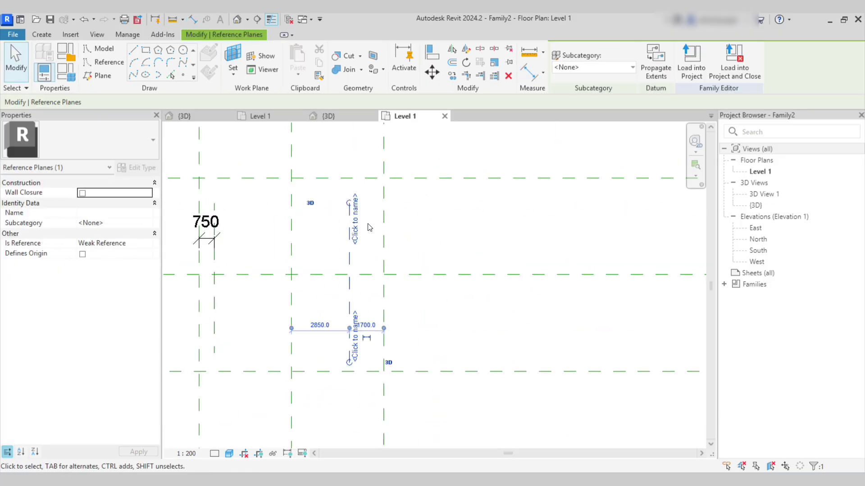
click(370, 324)
scroll(367, 338, up, 2)
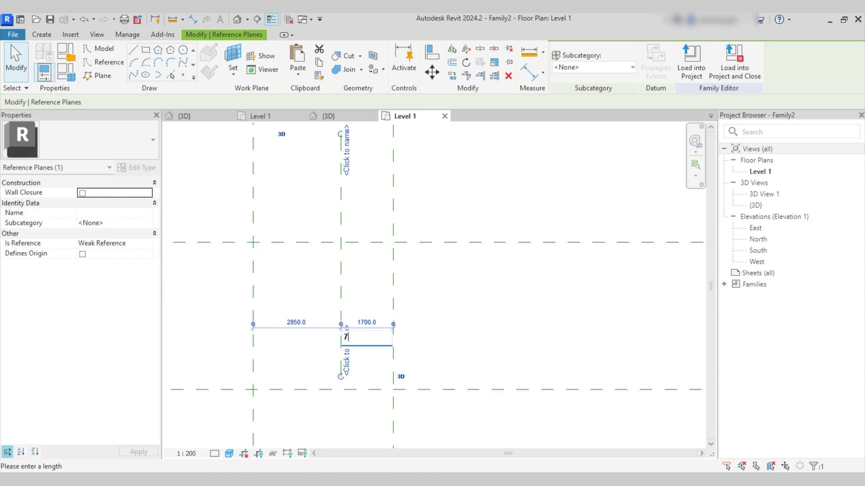
key(Return)
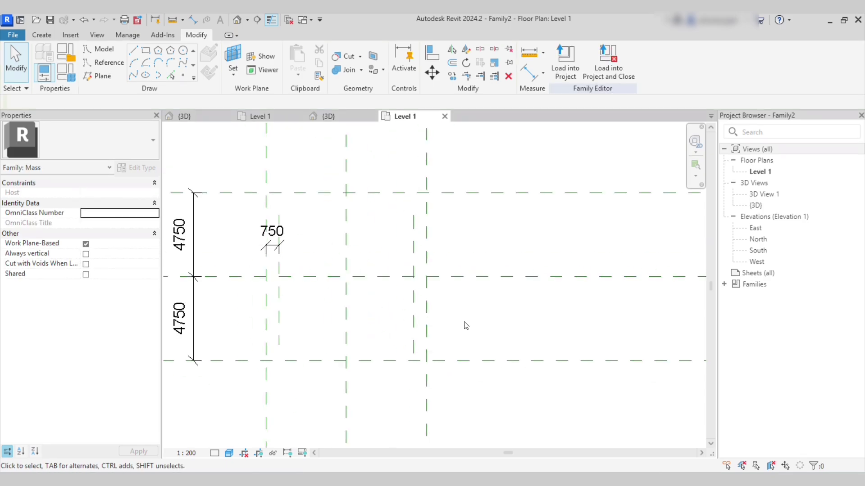
scroll(397, 306, up, 2)
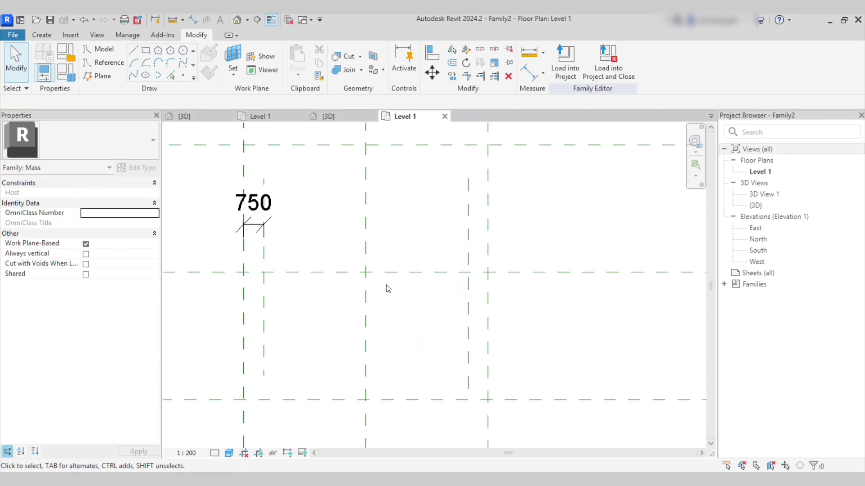
scroll(442, 273, down, 2)
scroll(363, 211, up, 2)
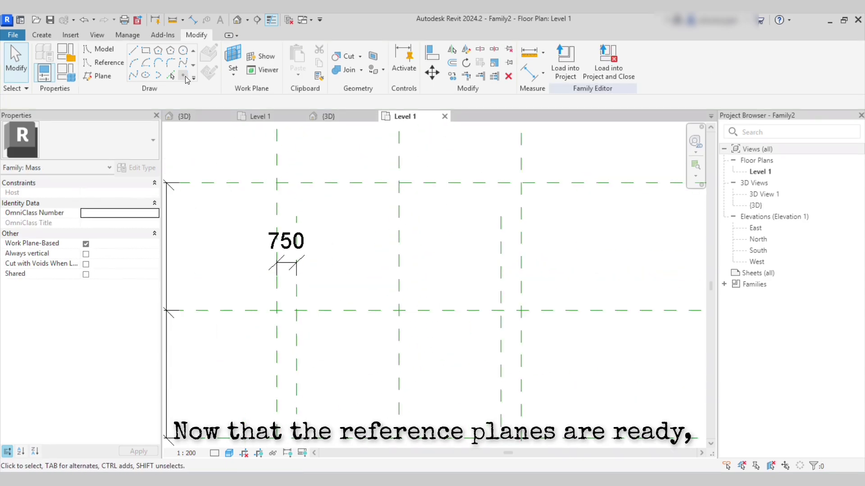
Place three reference points along the top row of plane intersections.
click(184, 76)
scroll(235, 188, down, 2)
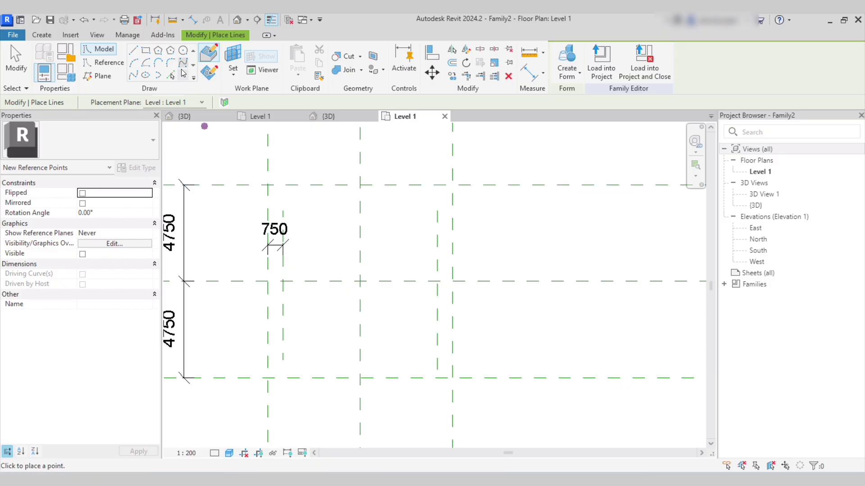
scroll(238, 125, up, 1)
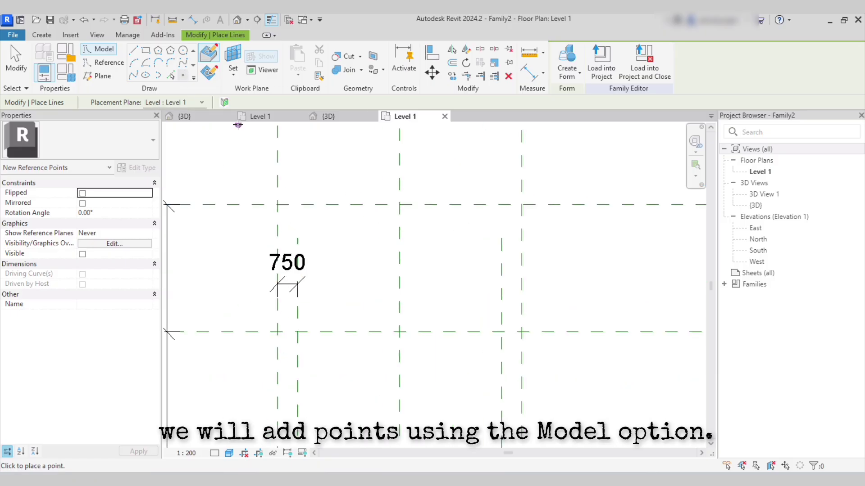
key(Escape)
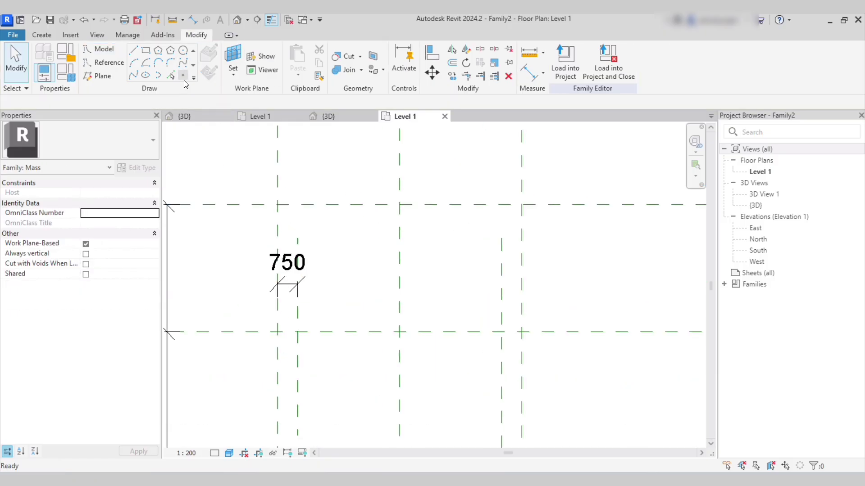
click(184, 75)
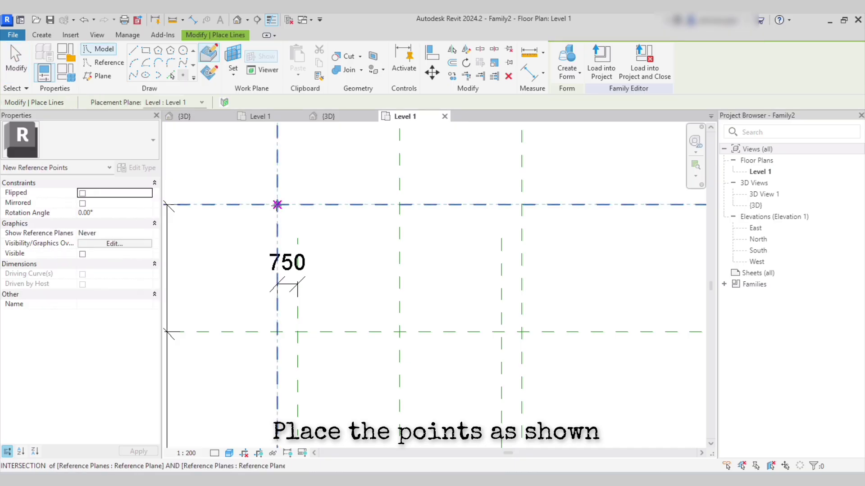
click(277, 205)
click(399, 205)
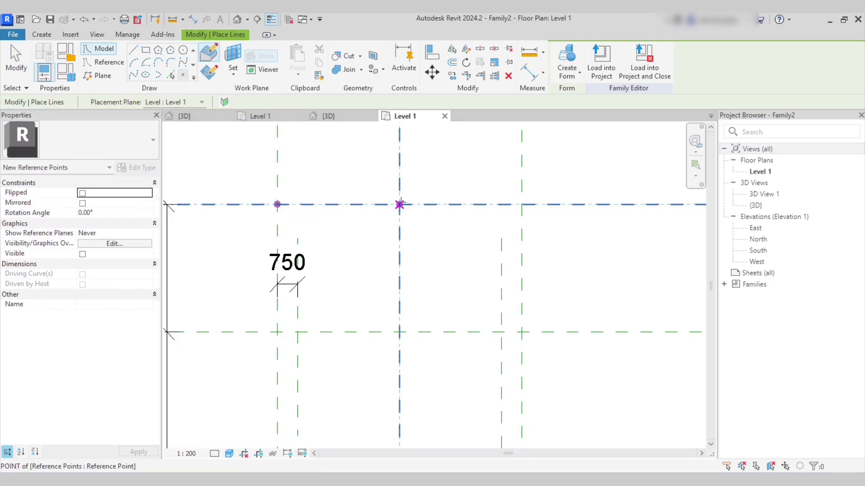
click(522, 205)
Add middle-row points on the 750 inset planes and two bottom-row intersection points.
scroll(315, 340, up, 1)
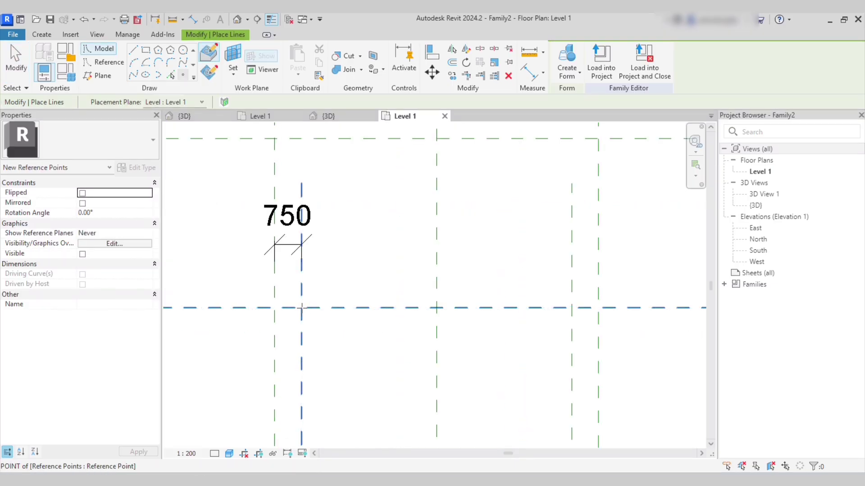
click(437, 308)
click(572, 308)
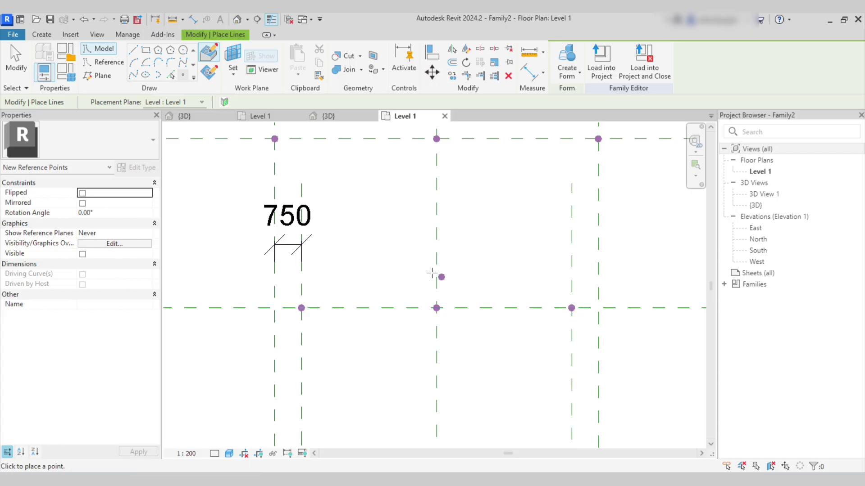
scroll(442, 276, down, 2)
scroll(371, 400, up, 1)
click(317, 346)
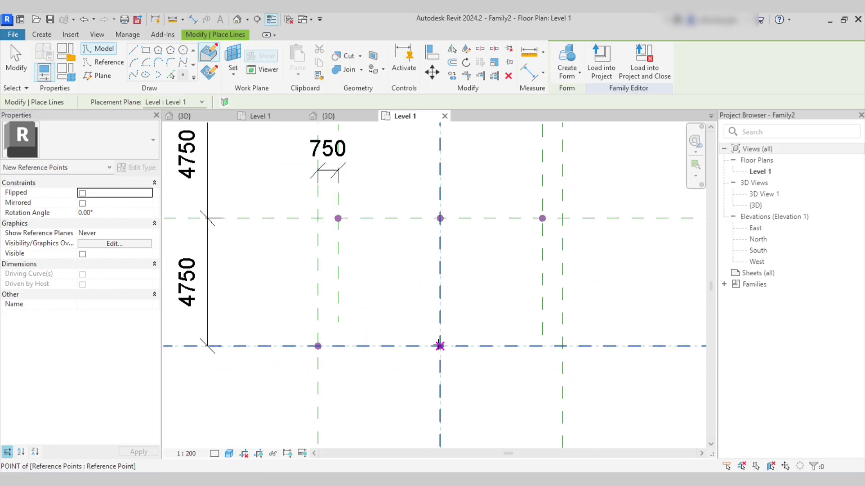
click(562, 346)
scroll(412, 381, down, 2)
key(Escape)
scroll(432, 247, up, 2)
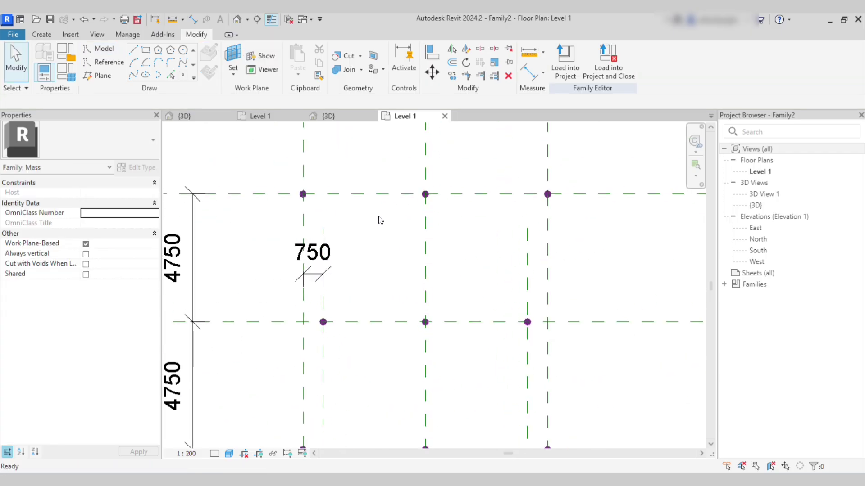
scroll(381, 221, down, 1)
Draw the top reference spline through the top row of points.
click(113, 66)
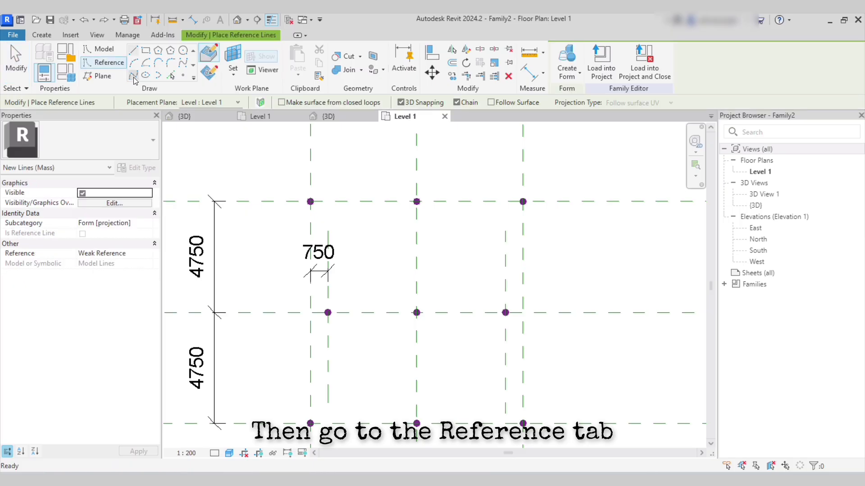
click(134, 75)
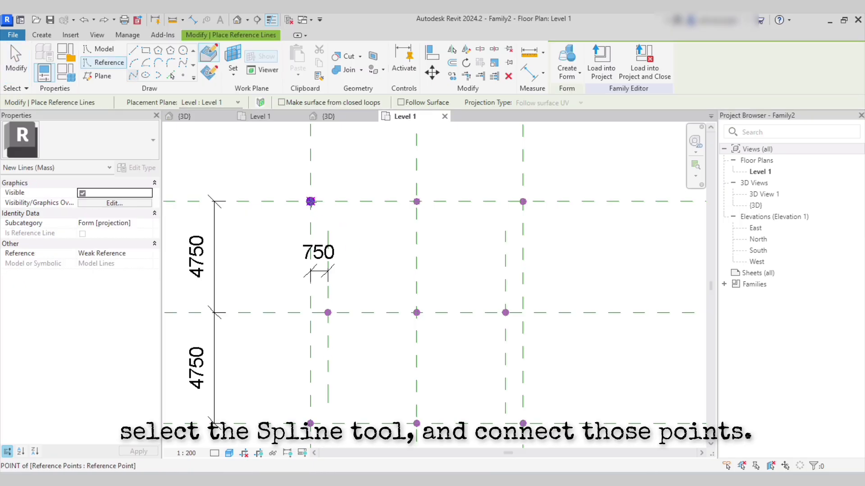
click(523, 202)
key(Escape)
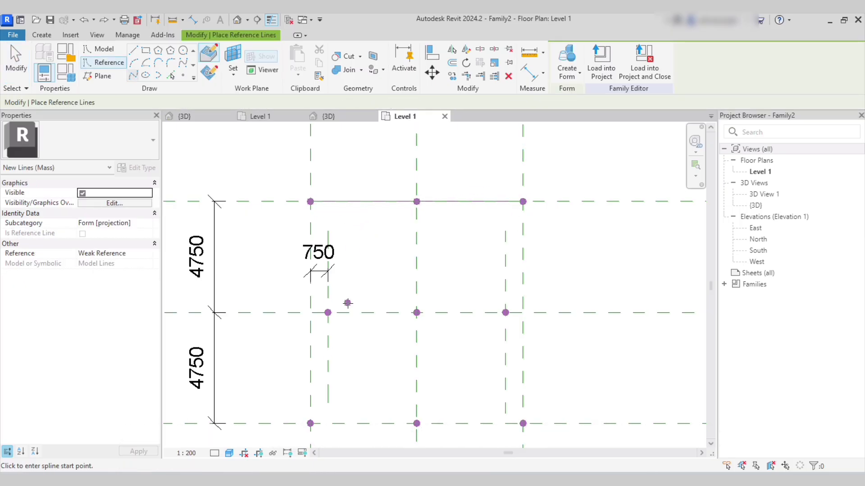
Draw the middle and bottom reference splines through their rows of points.
click(328, 313)
click(505, 313)
scroll(416, 300, down, 3)
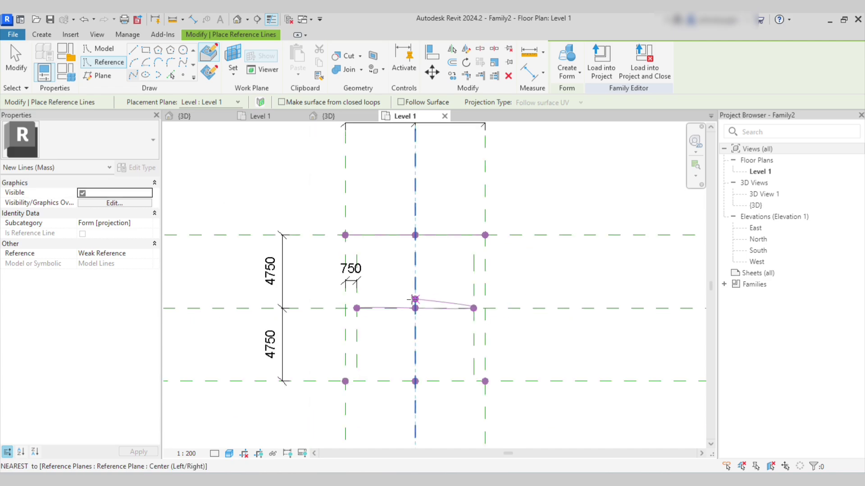
key(Escape)
scroll(414, 381, up, 2)
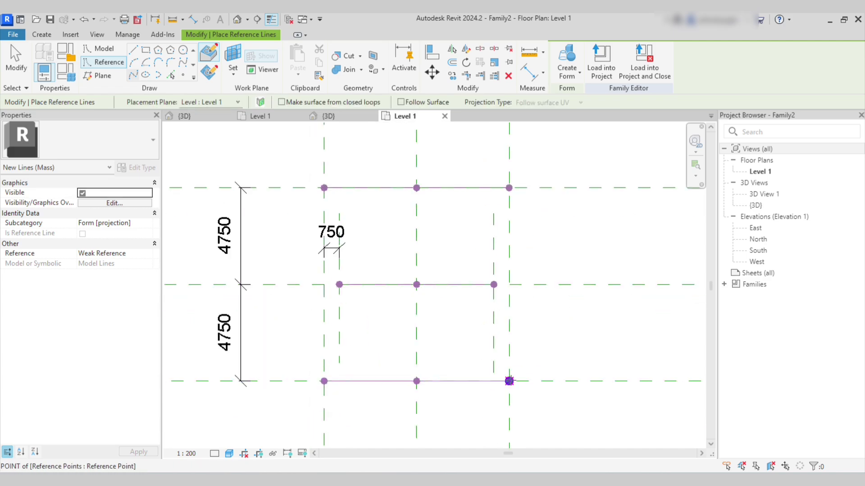
click(509, 381)
key(Escape)
key(Escape)
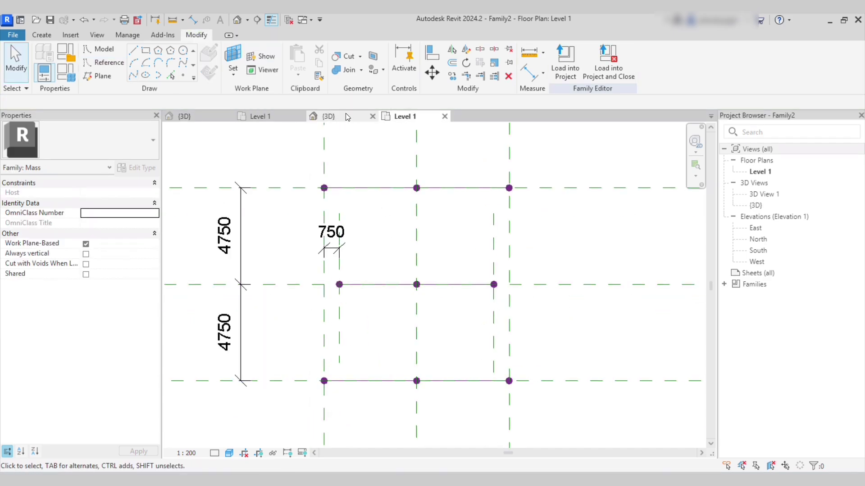
In the 3D view, select all three reference splines and create a solid form across them.
click(238, 21)
scroll(387, 293, up, 2)
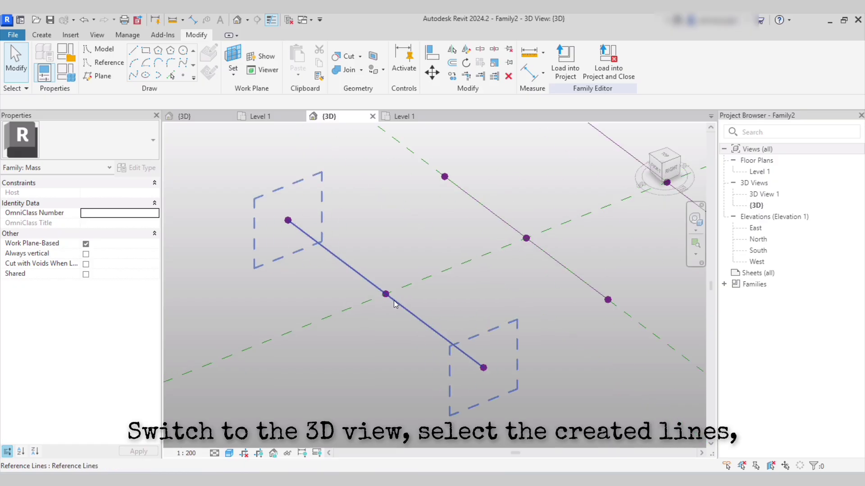
click(407, 309)
scroll(407, 309, down, 1)
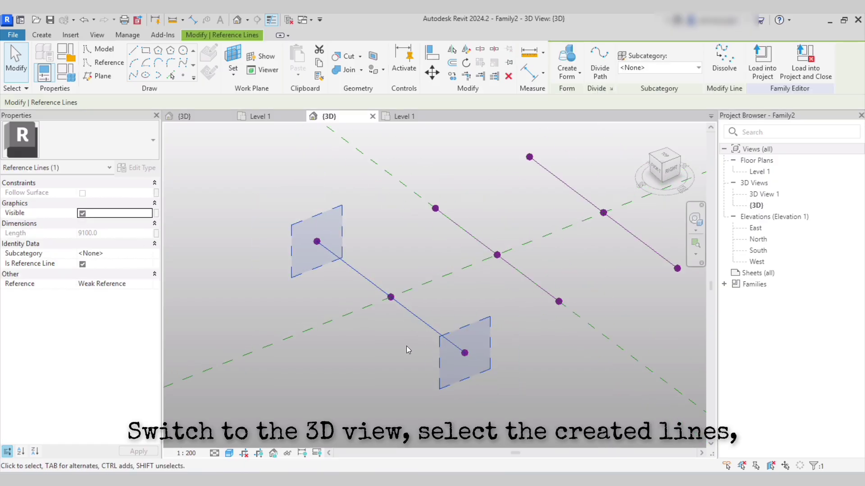
ctrl+click(518, 270)
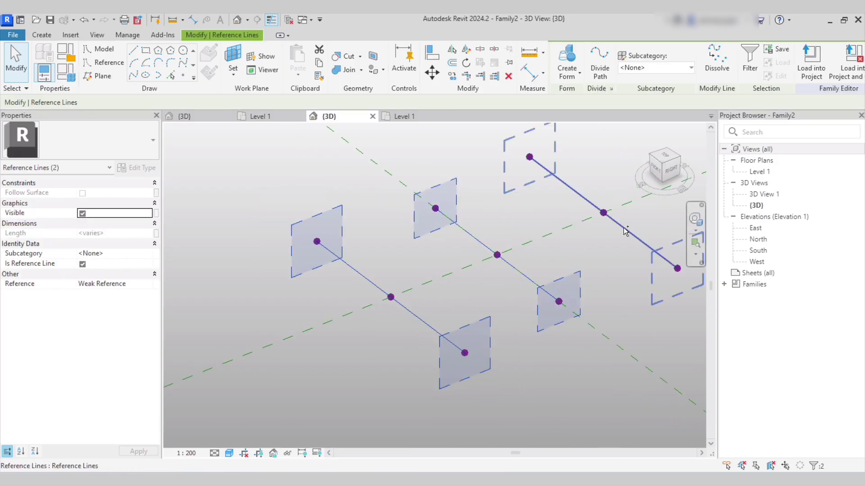
ctrl+click(625, 230)
click(567, 72)
click(581, 96)
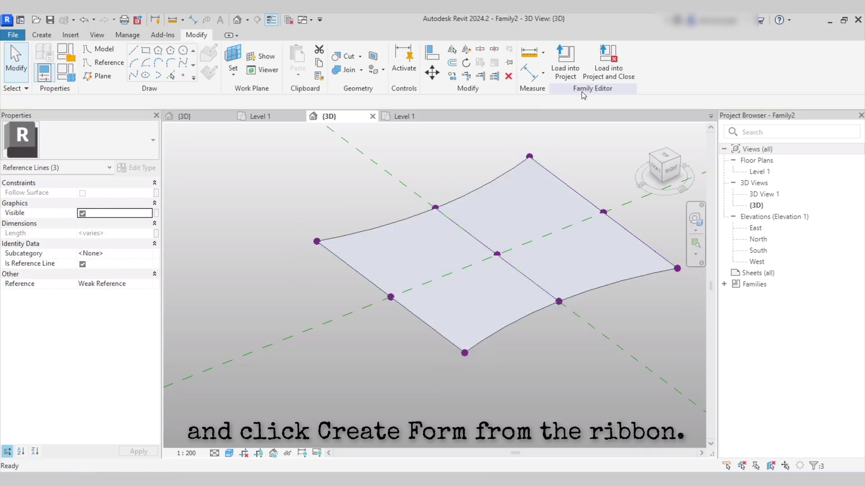
shift+middle_drag(544, 318, 519, 318)
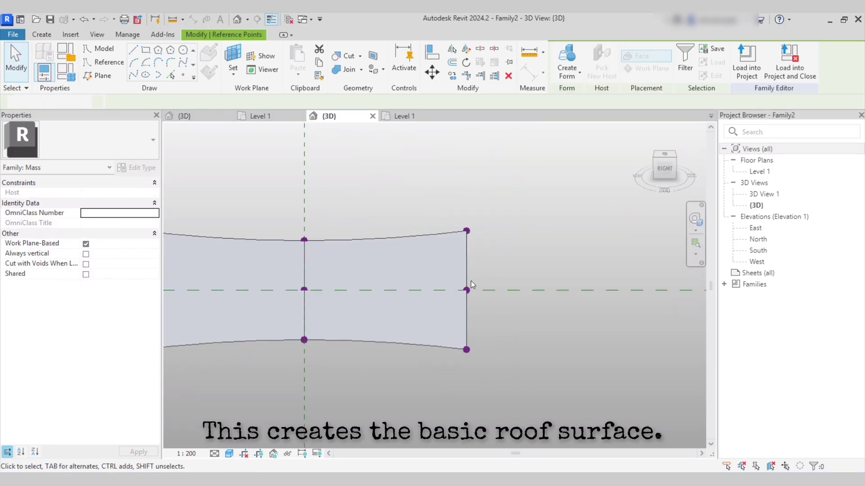
Raise the right edge's middle point and the centre point to start curving the surface.
click(471, 280)
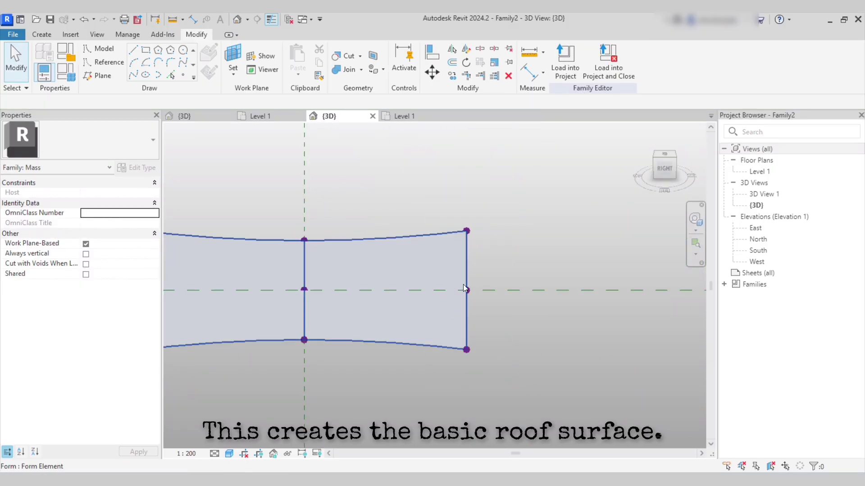
click(468, 290)
drag(464, 266, 458, 221)
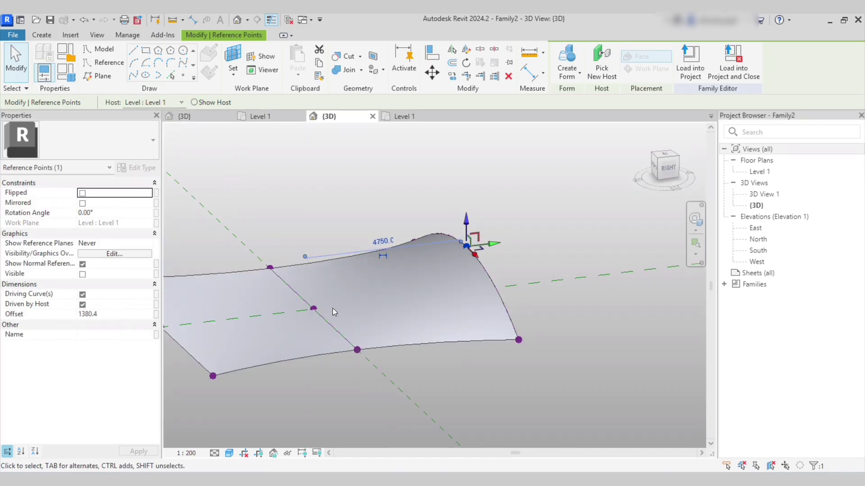
scroll(332, 312, up, 1)
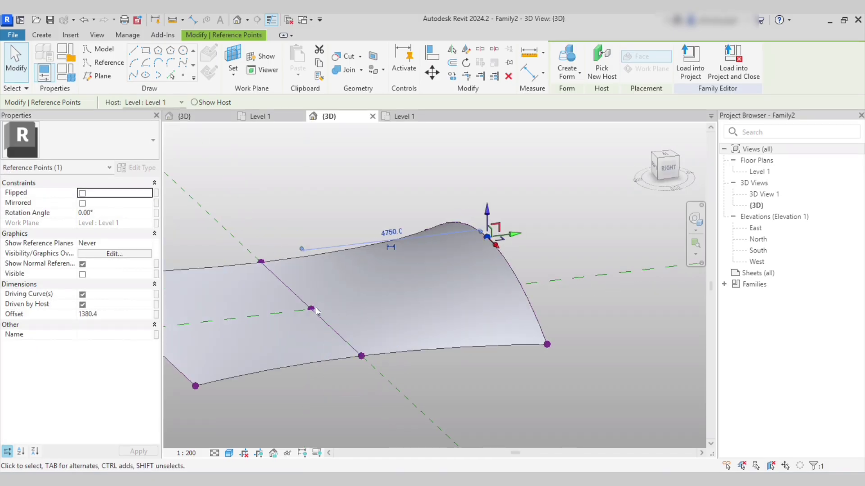
click(315, 310)
shift+middle_drag(318, 310, 313, 277)
drag(311, 275, 314, 253)
shift+middle_drag(316, 255, 424, 261)
Lift the left edge's middle reference point to raise that side of the surface.
middle_drag(225, 308, 428, 349)
shift+middle_drag(346, 355, 307, 352)
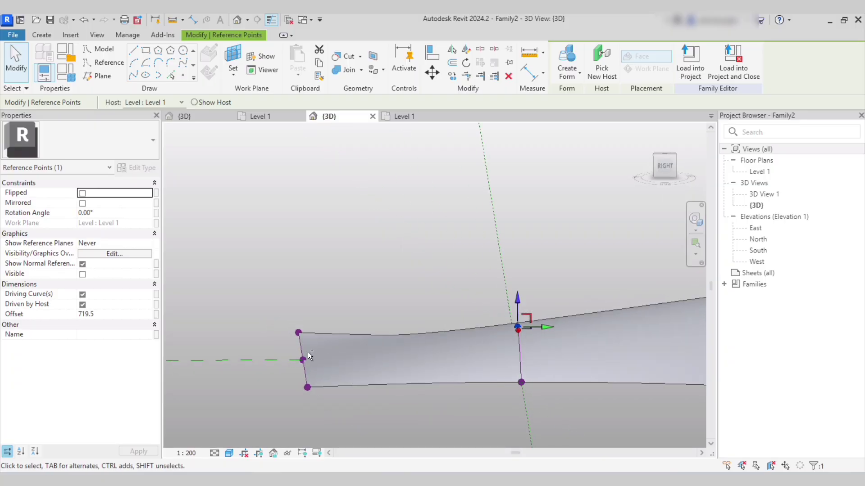
click(304, 360)
drag(303, 343, 303, 289)
drag(274, 262, 274, 238)
shift+middle_drag(334, 265, 321, 263)
scroll(390, 265, down, 4)
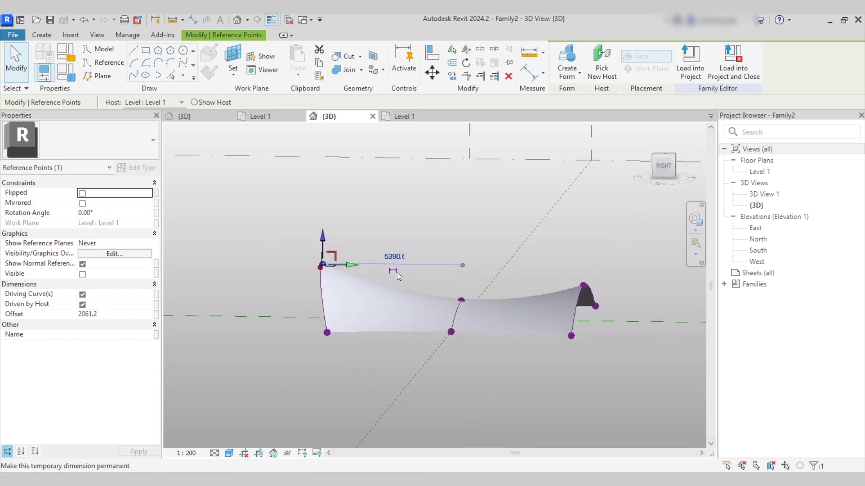
scroll(589, 310, up, 3)
Raise and push out the right-end point, then lift the top-middle point.
click(582, 272)
drag(580, 243, 578, 231)
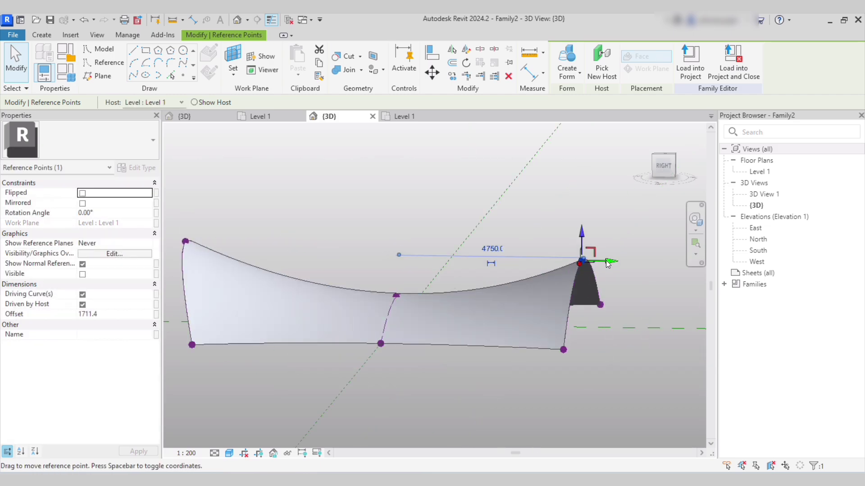
drag(607, 261, 624, 265)
shift+middle_drag(451, 311, 466, 316)
drag(365, 259, 427, 308)
click(407, 273)
click(395, 297)
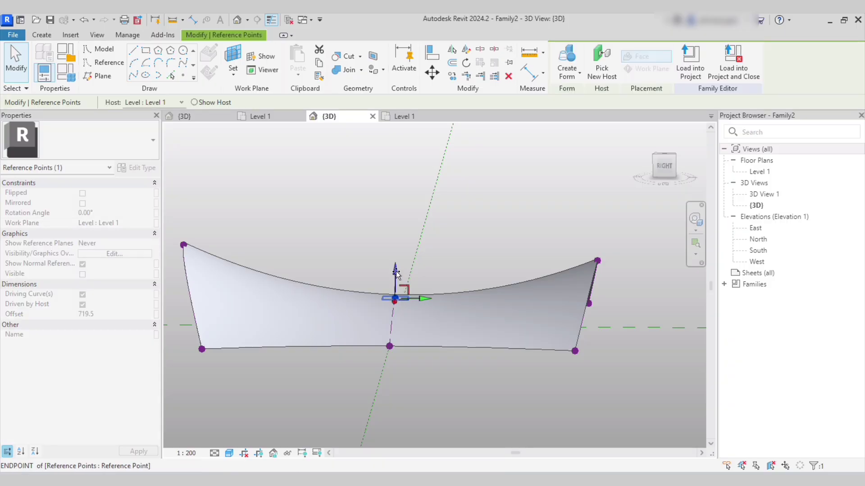
drag(395, 272, 395, 261)
scroll(460, 242, down, 2)
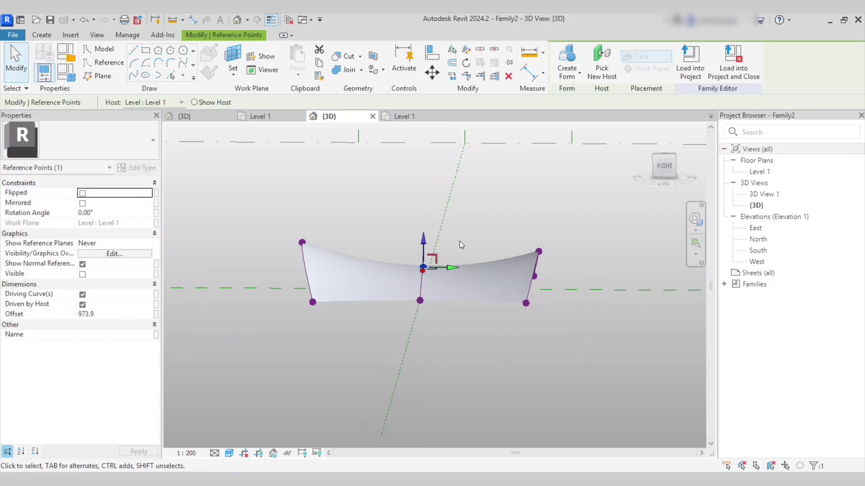
shift+middle_drag(247, 336, 374, 383)
click(334, 346)
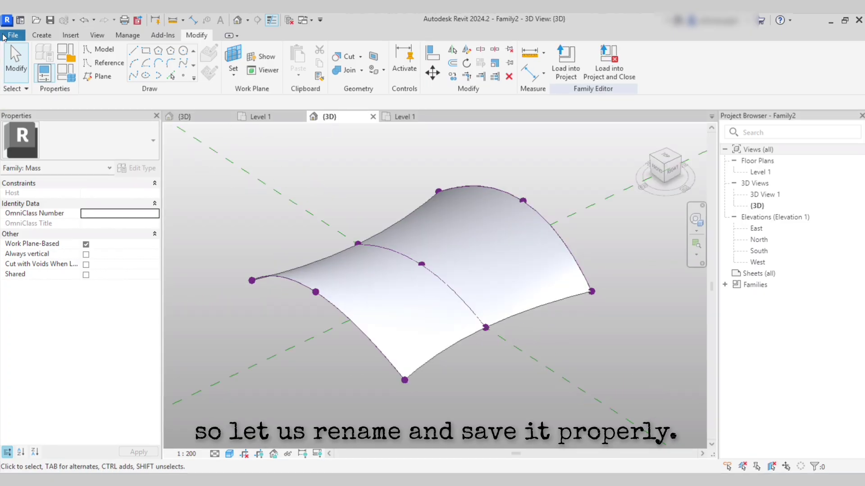
Save the mass as a family named 'Curved Glazed Roof' in the Project's Mass Family folder.
click(5, 36)
click(40, 168)
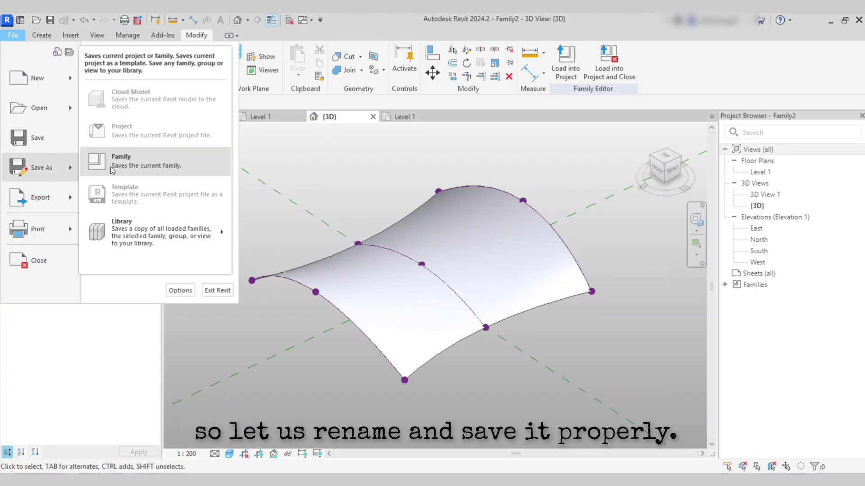
click(154, 164)
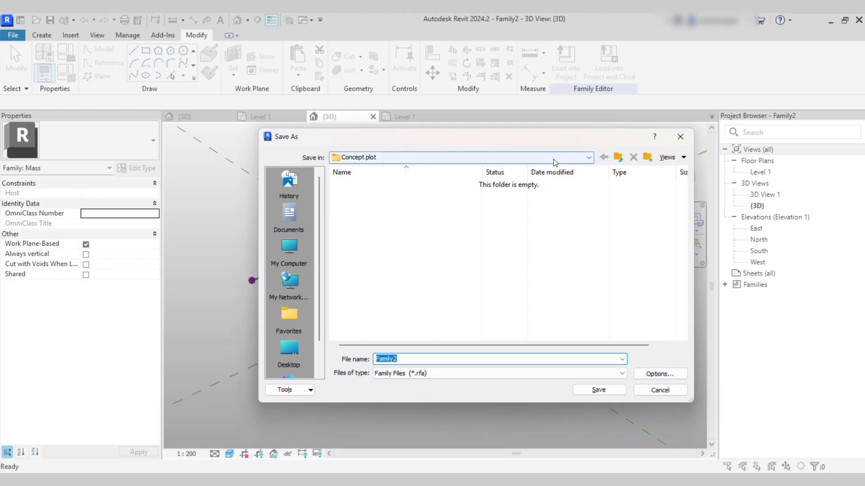
click(618, 157)
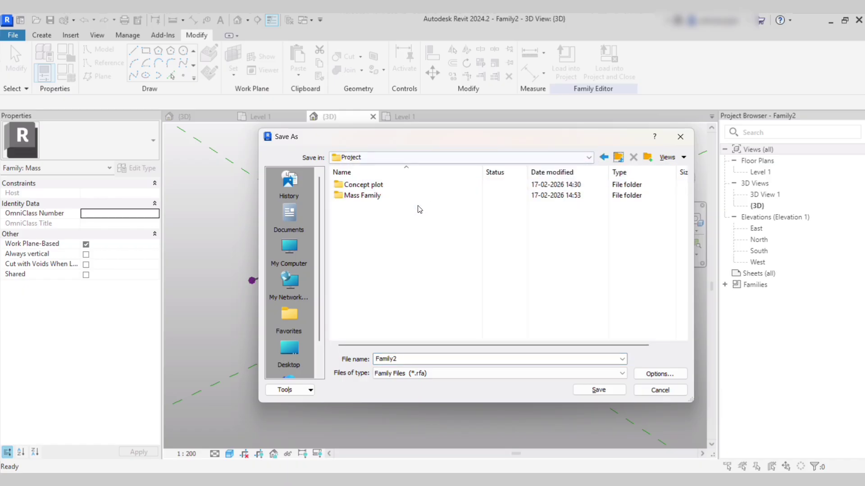
click(380, 196)
double_click(380, 196)
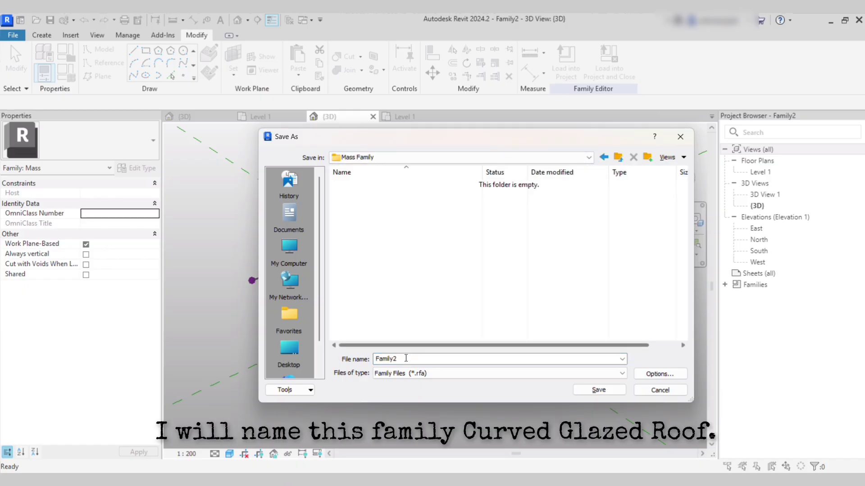
double_click(407, 363)
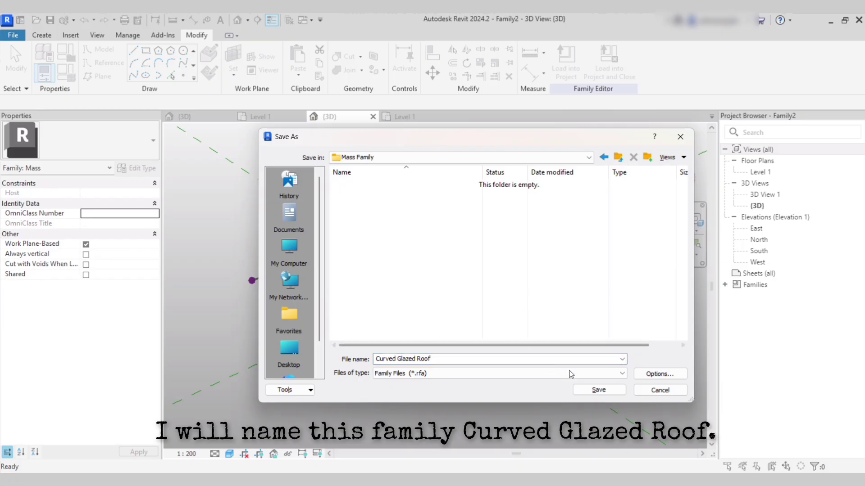
click(674, 380)
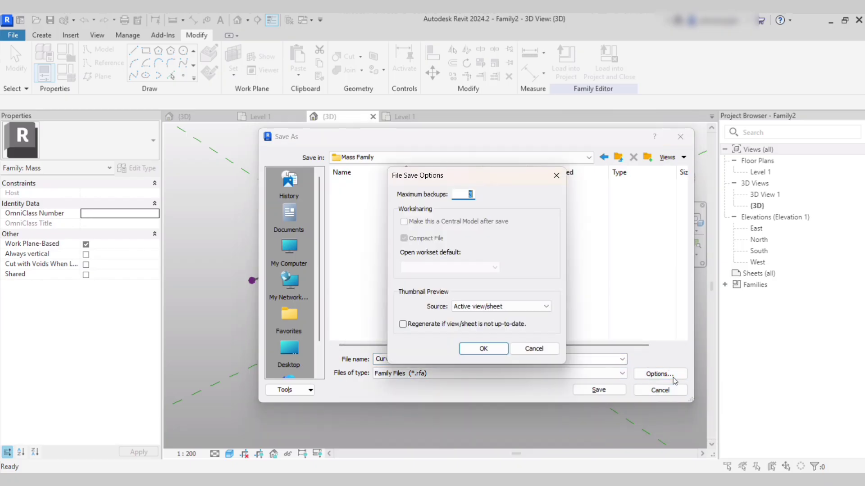
click(480, 350)
click(598, 390)
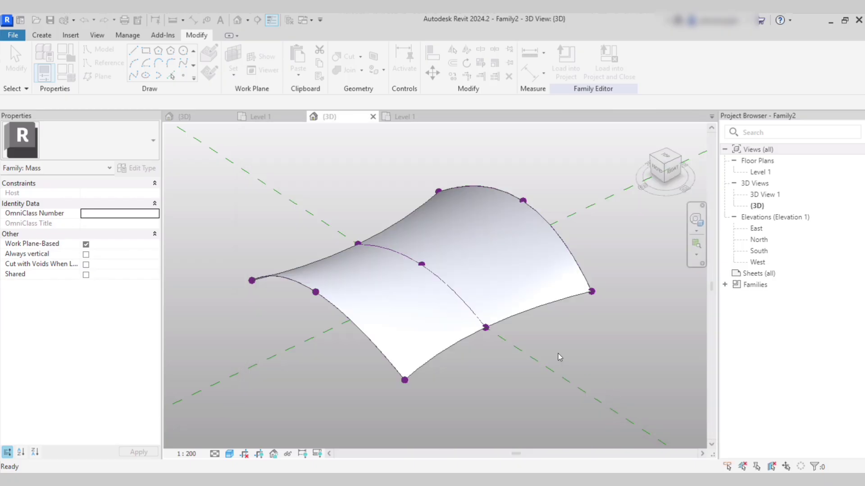
shift+middle_drag(588, 352, 563, 354)
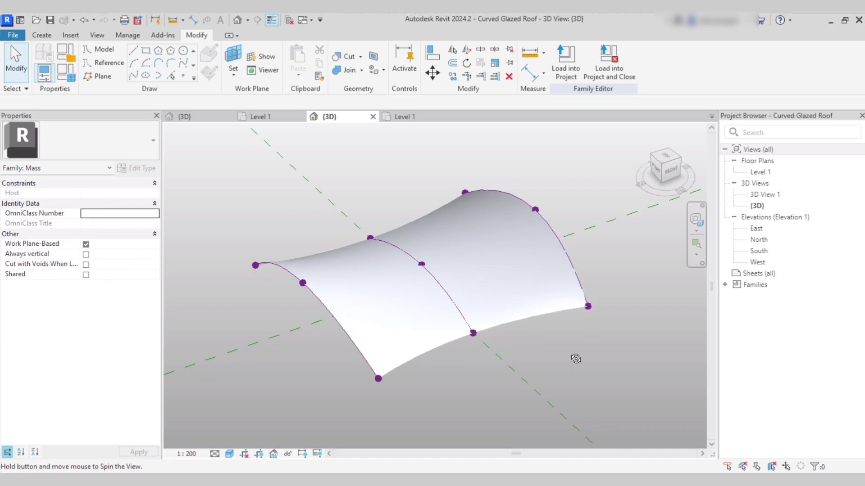
Load Curved Glazed Roof into Building 1 and place it over the Level 1 plan.
click(578, 73)
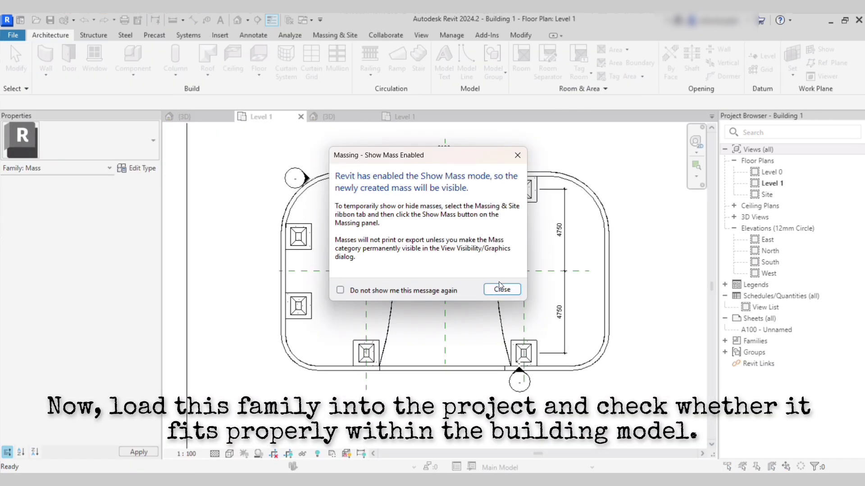
click(502, 290)
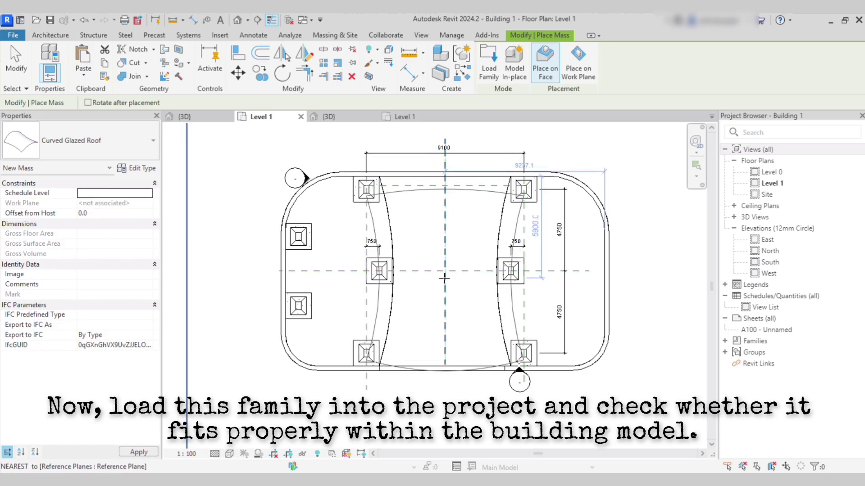
click(444, 273)
key(Escape)
key(Escape)
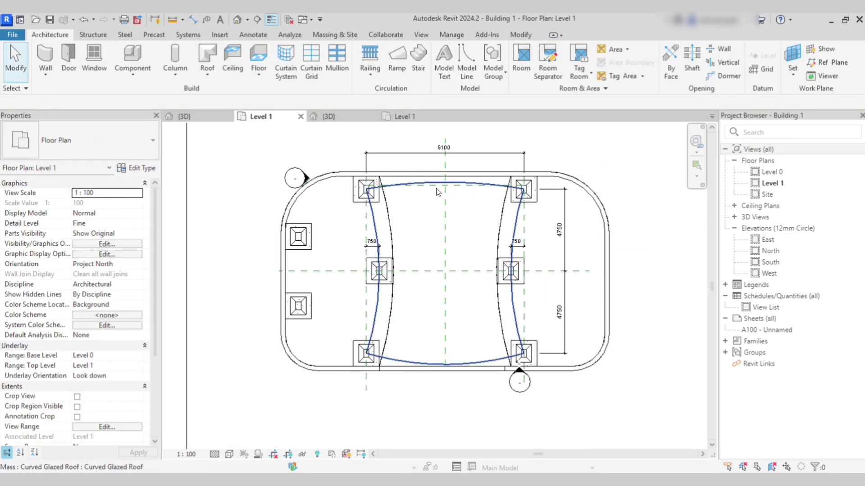
click(329, 116)
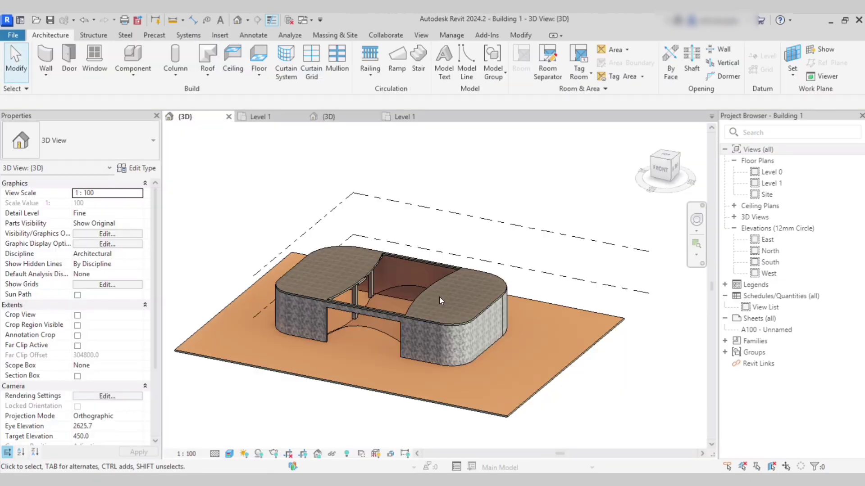
Set the roof mass's offset to 4500 to raise it above Level 1.
scroll(439, 297, up, 2)
click(369, 338)
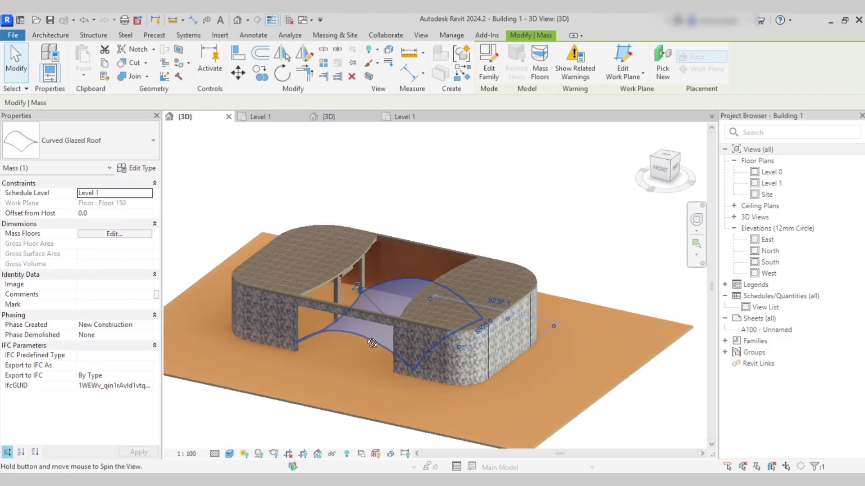
shift+middle_drag(369, 339, 358, 308)
scroll(218, 294, up, 2)
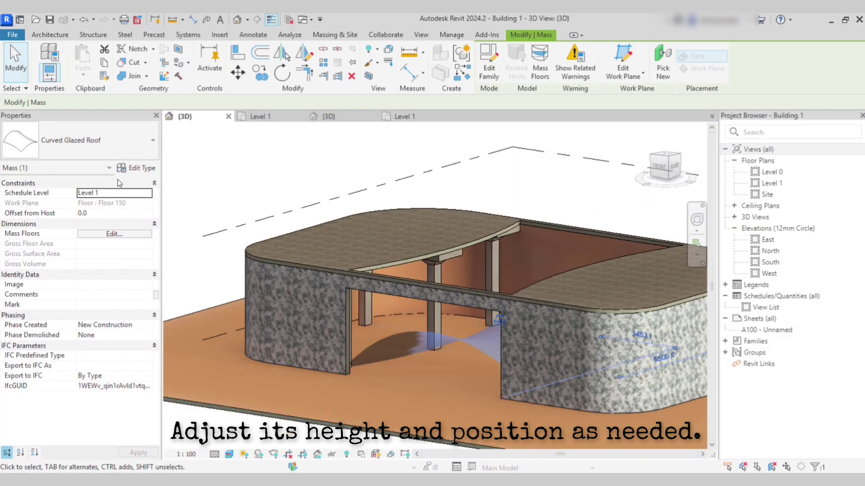
click(113, 213)
text(4500)
key(Return)
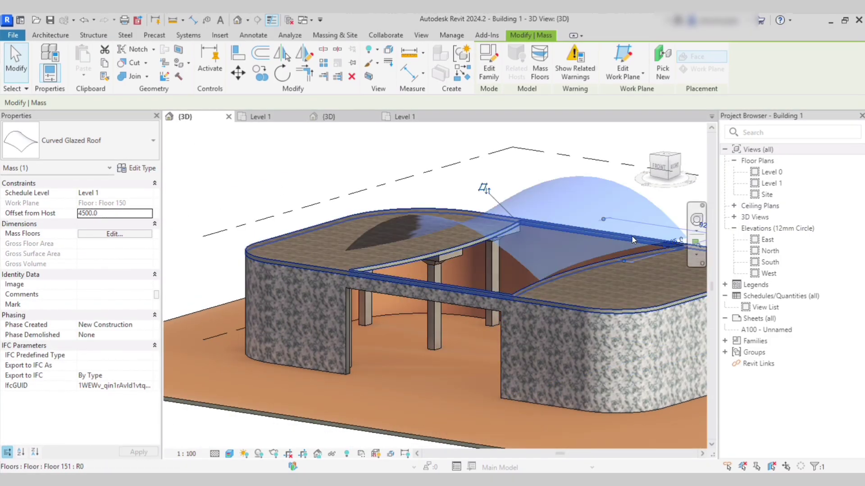
In the South elevation, align the roof's bottom edge to the level line.
double_click(770, 262)
click(342, 274)
scroll(342, 274, up, 3)
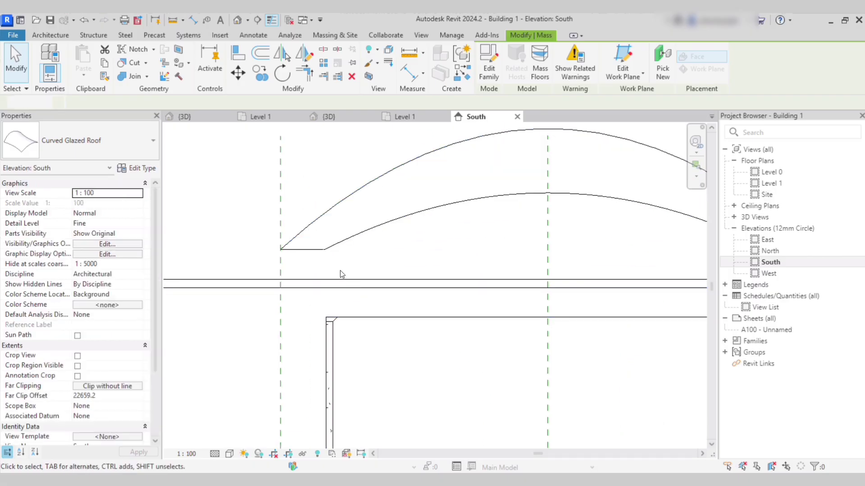
click(238, 52)
click(319, 279)
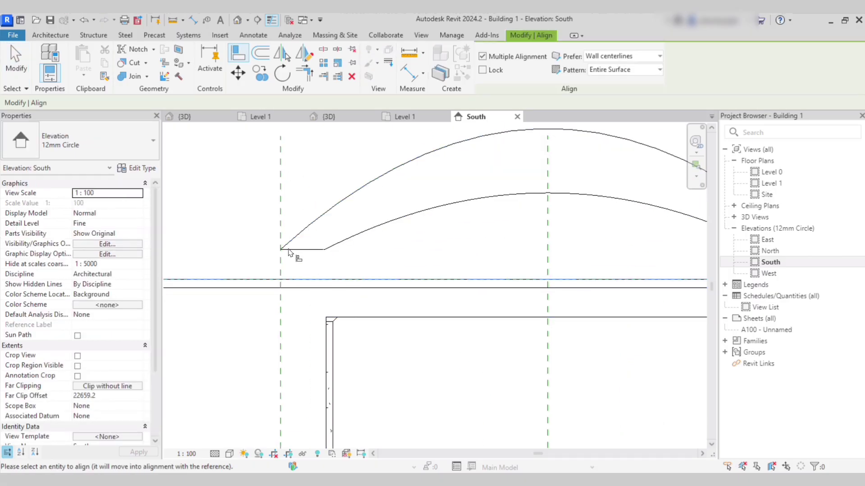
click(281, 250)
scroll(317, 225, down, 2)
key(Escape)
key(Escape)
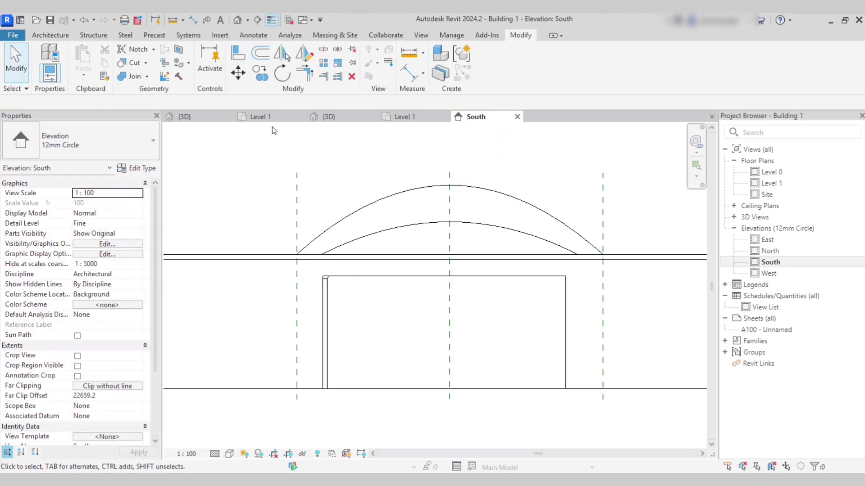
Orbit the building's 3D view to inspect the roof side-on.
click(213, 119)
shift+middle_drag(437, 261, 534, 327)
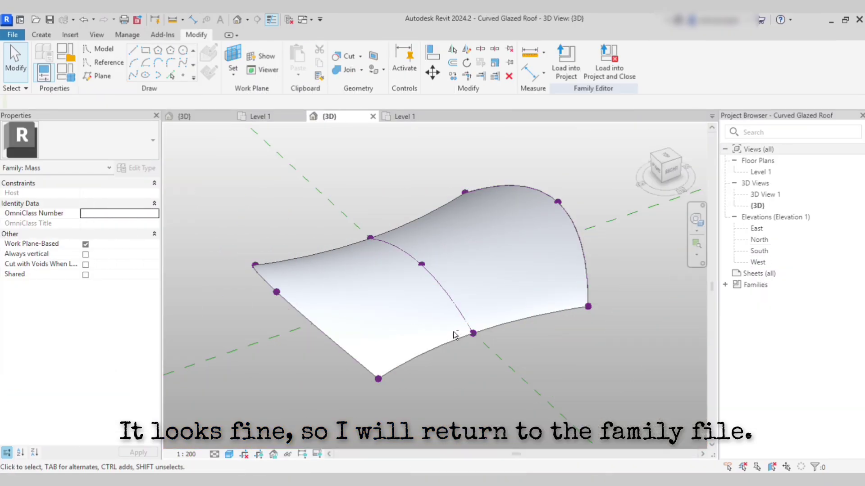
shift+middle_drag(455, 336, 405, 329)
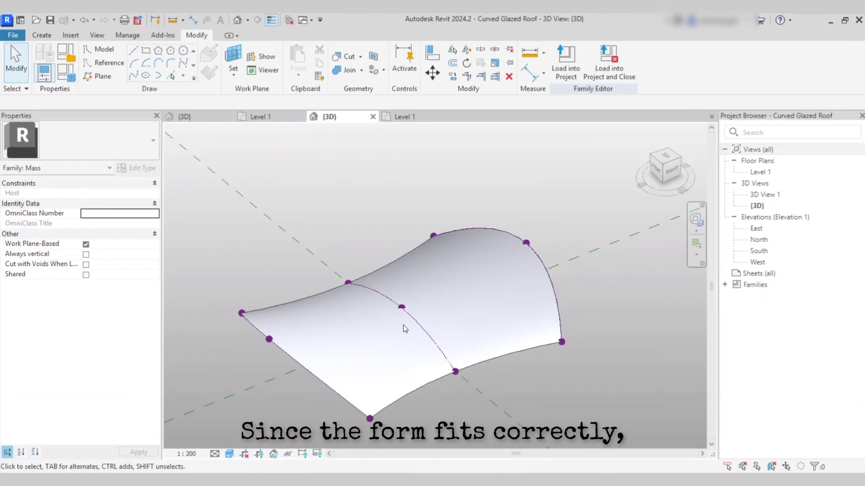
Divide the curved roof surface into a UV grid.
click(304, 374)
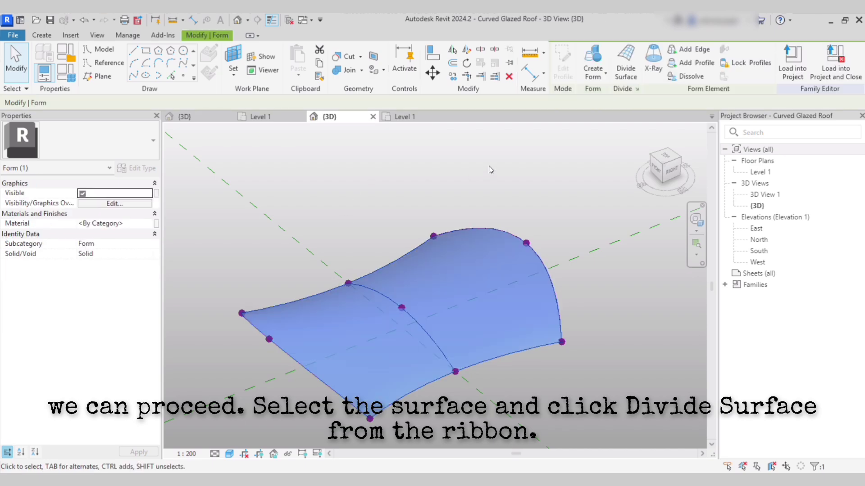
click(626, 63)
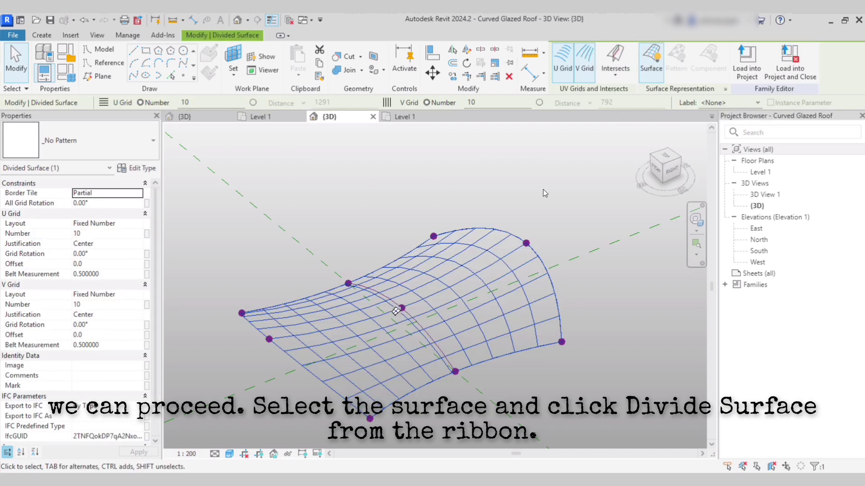
click(604, 313)
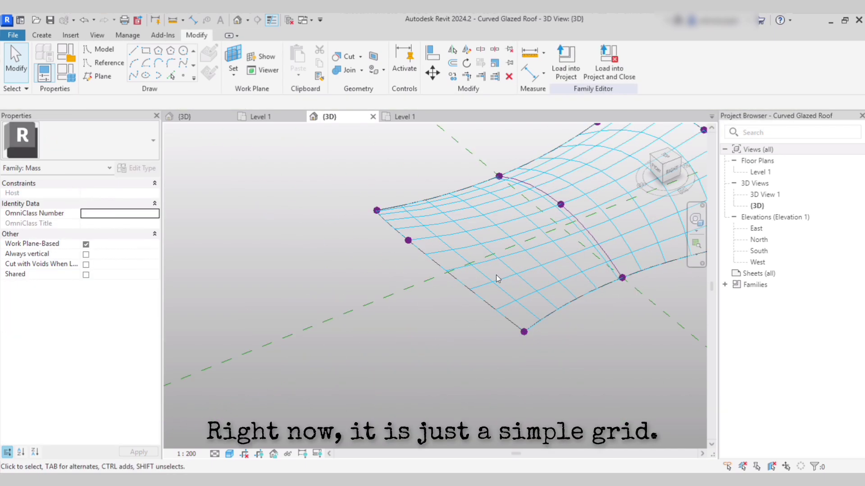
Apply the Rectangle pattern to the divided surface and review its U Grid Layout settings.
click(492, 282)
click(77, 134)
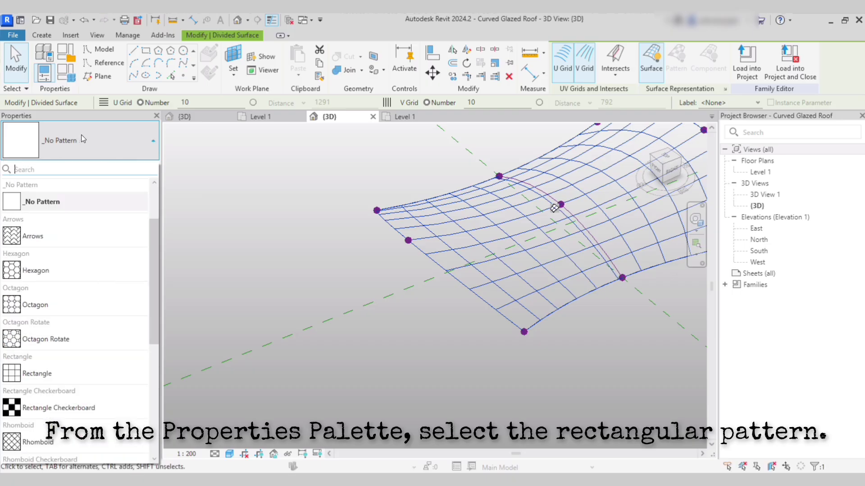
scroll(69, 247, down, 3)
scroll(69, 247, down, 1)
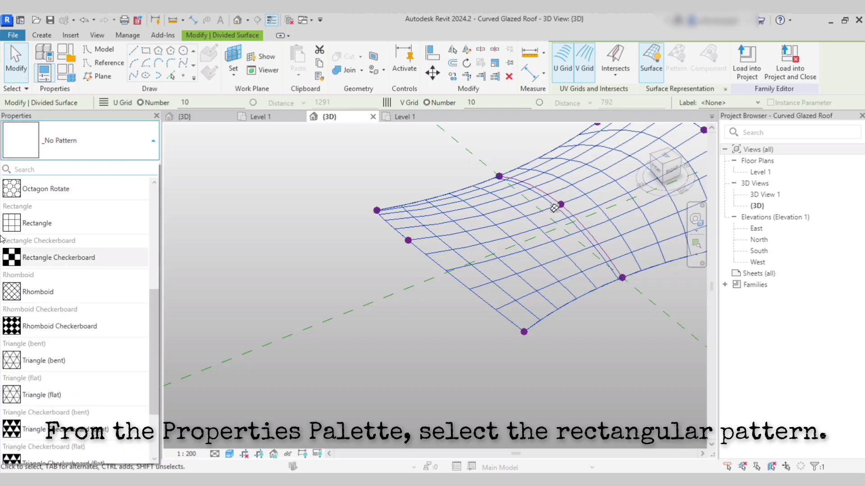
click(68, 223)
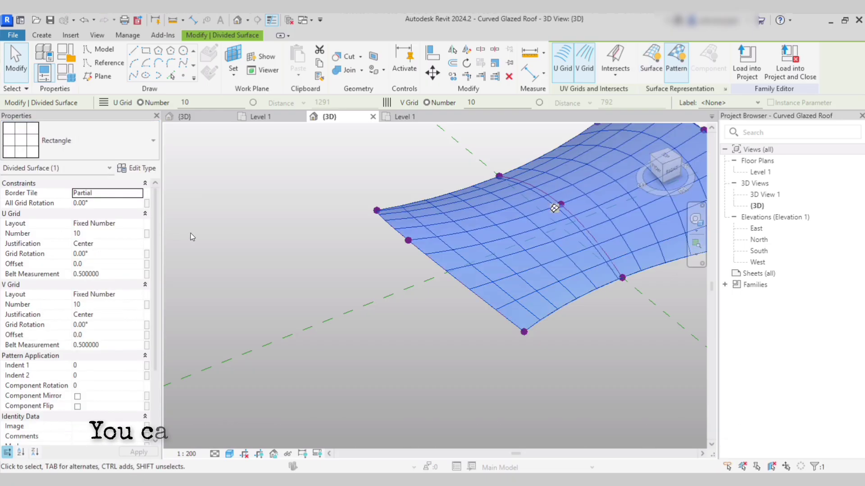
click(140, 225)
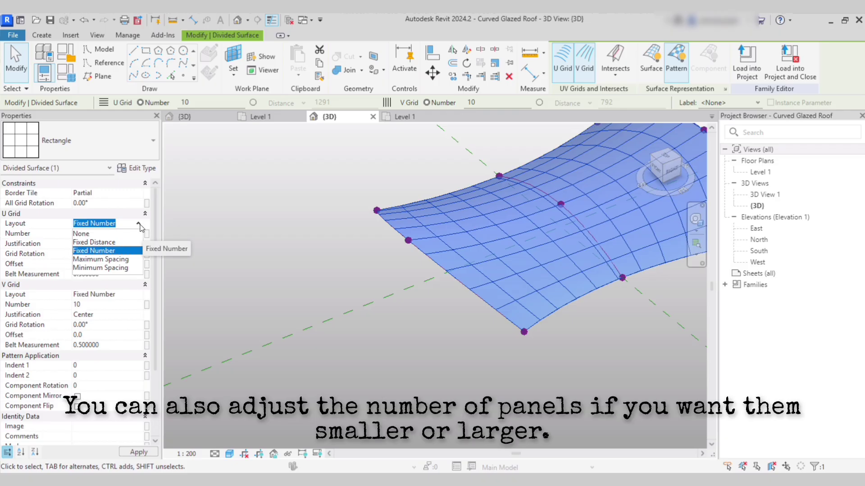
click(140, 226)
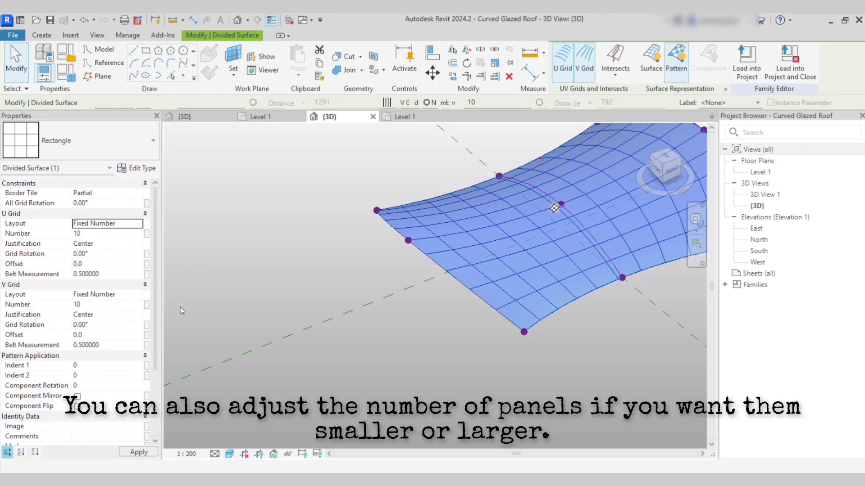
click(214, 276)
scroll(214, 276, down, 3)
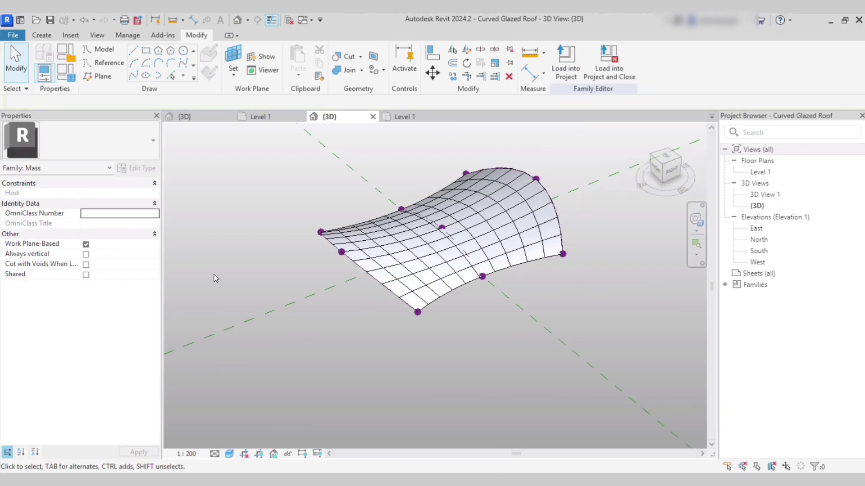
scroll(462, 268, up, 4)
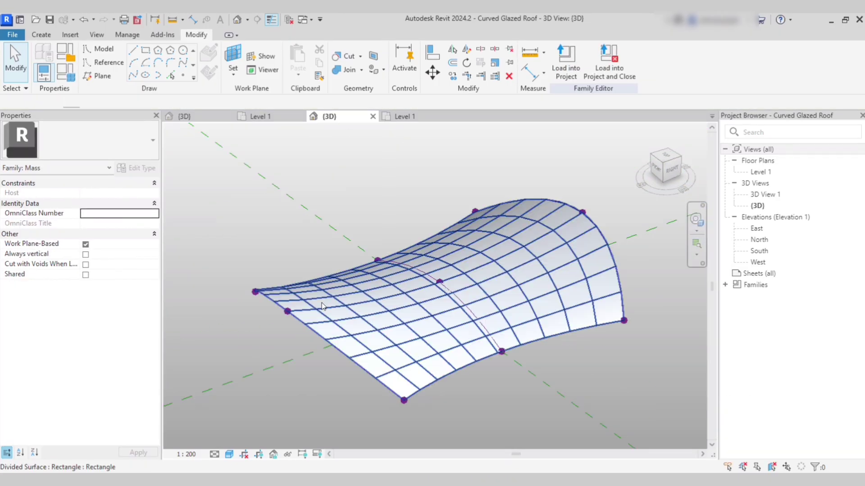
click(322, 306)
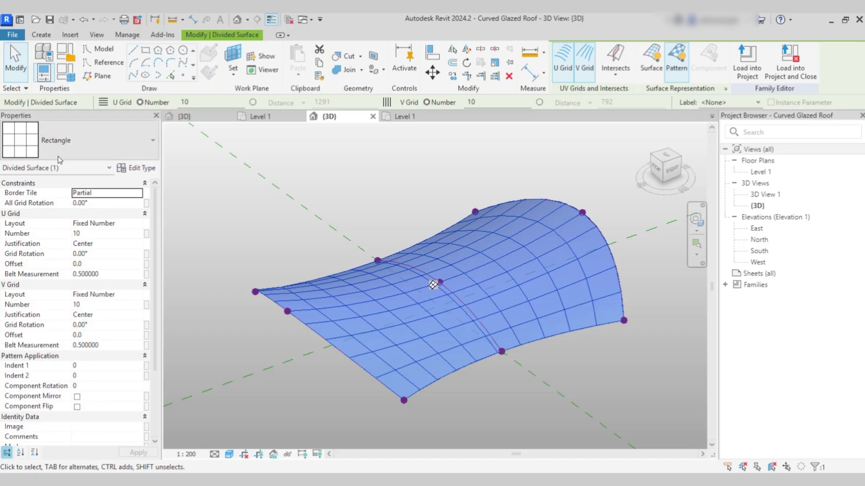
key(Escape)
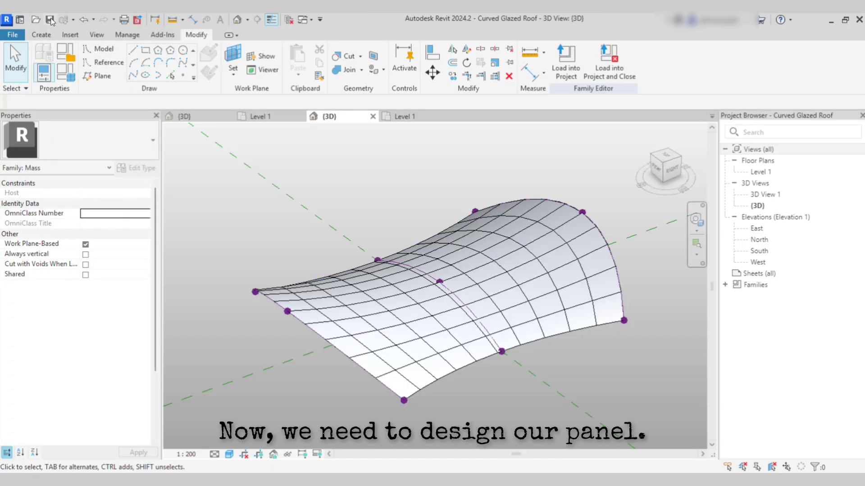
Create a new family from the Metric Generic Model Pattern Based.rft template.
click(20, 37)
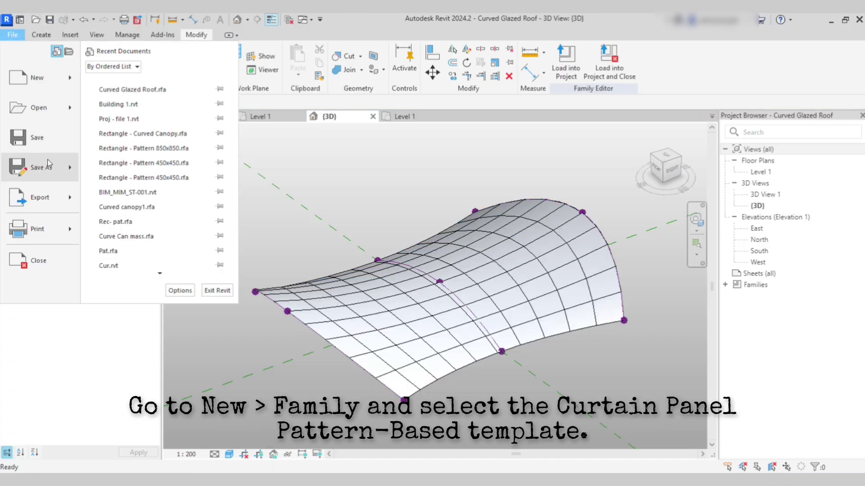
mouse_move(54, 79)
click(126, 128)
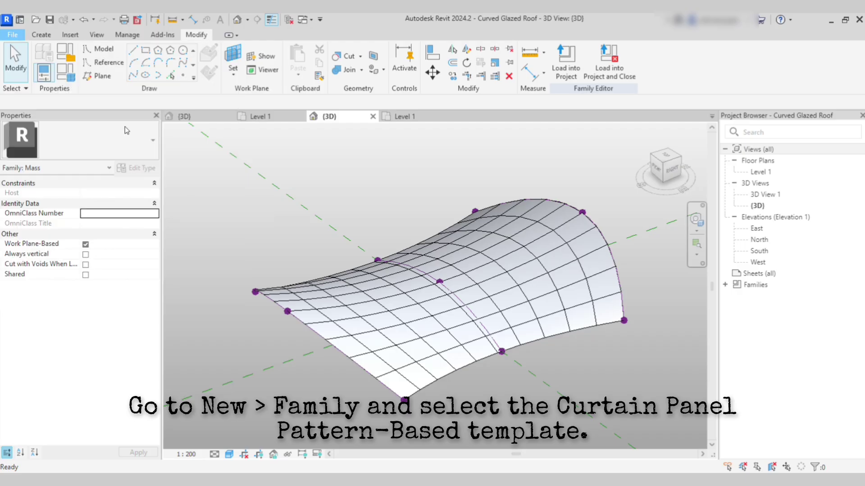
scroll(262, 340, down, 10)
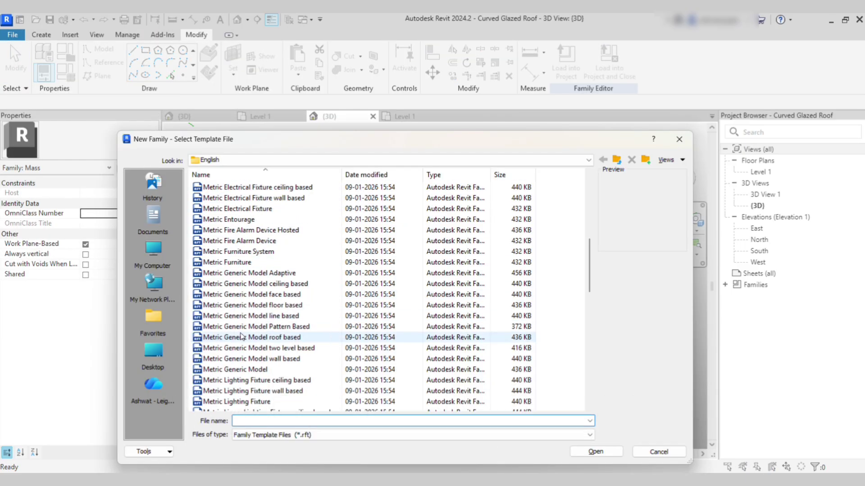
click(283, 295)
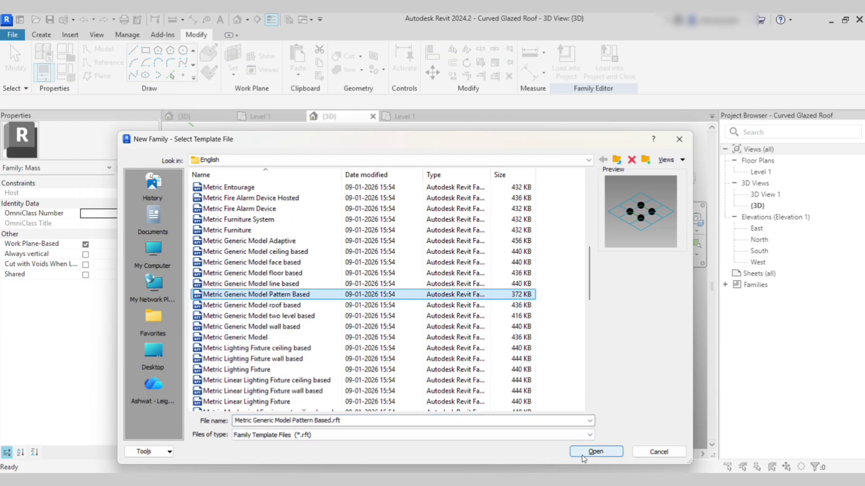
click(594, 452)
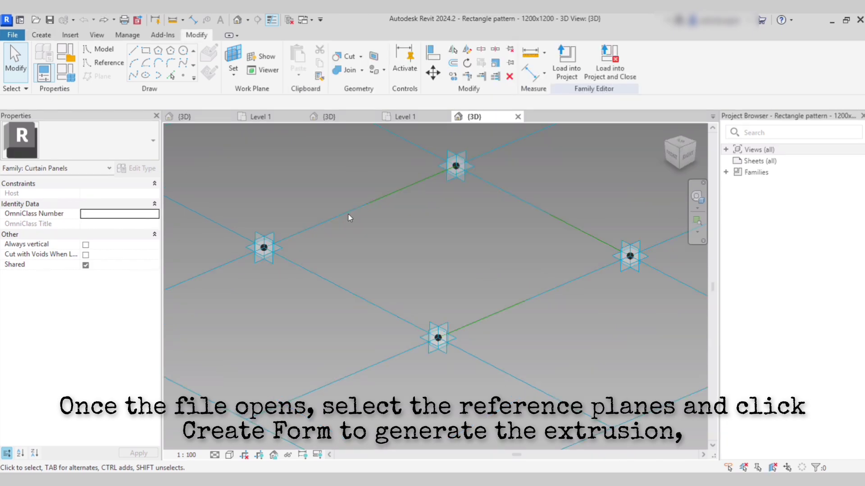
Extrude the square of four reference lines into a solid form and set its height to 10.
key(Tab)
click(369, 205)
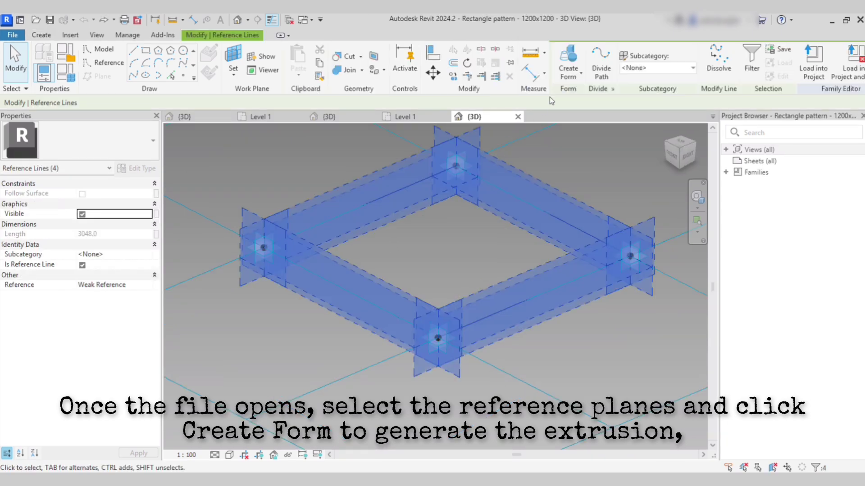
click(568, 73)
click(574, 96)
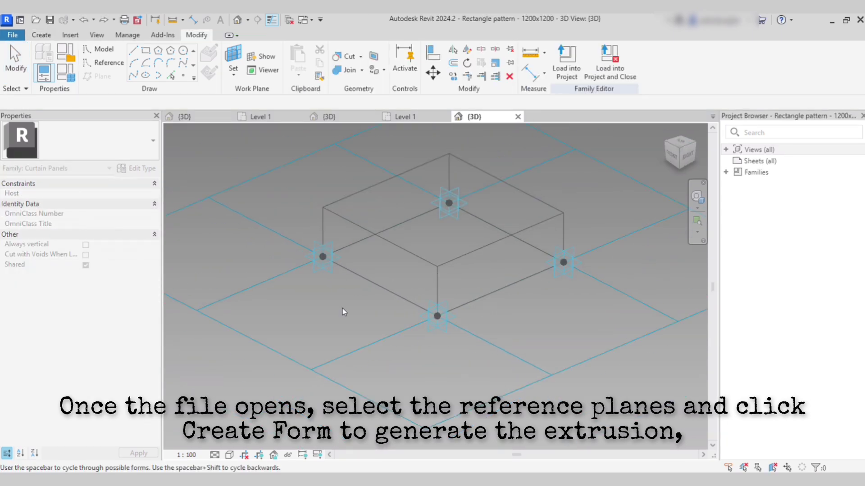
click(330, 197)
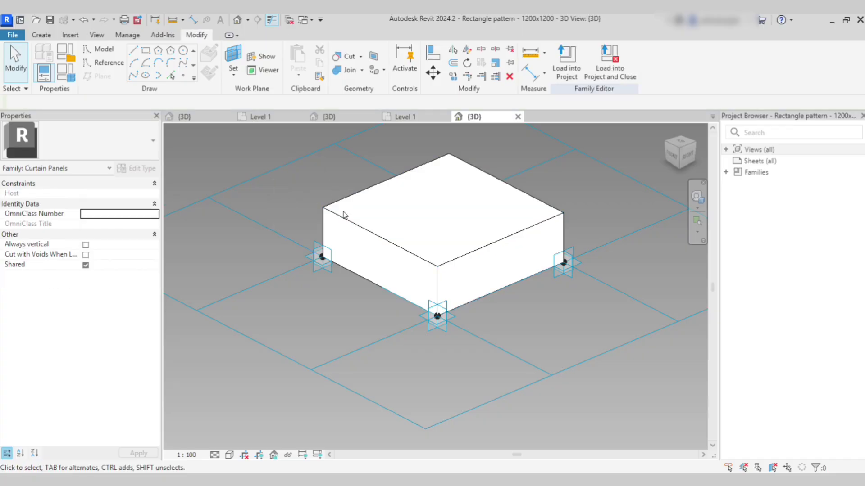
click(343, 212)
click(268, 205)
text(1)
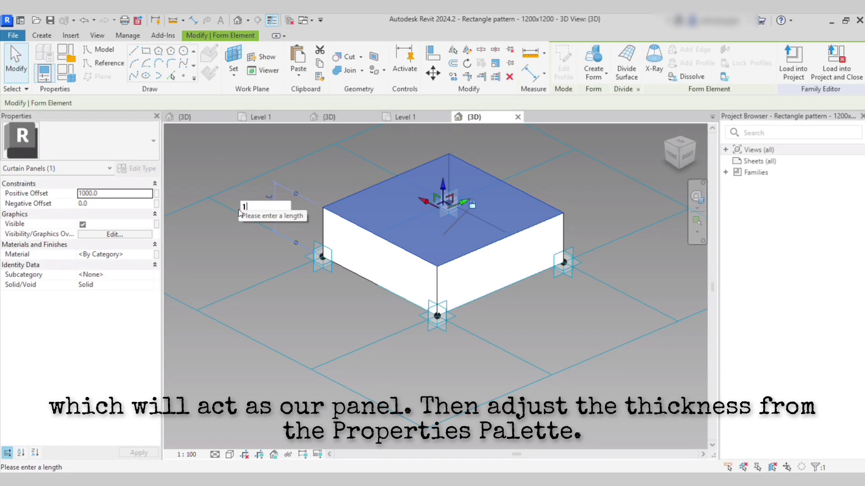
text(0)
key(Return)
scroll(329, 277, up, 5)
Adjust the panel form's Negative Offset in Properties.
click(334, 263)
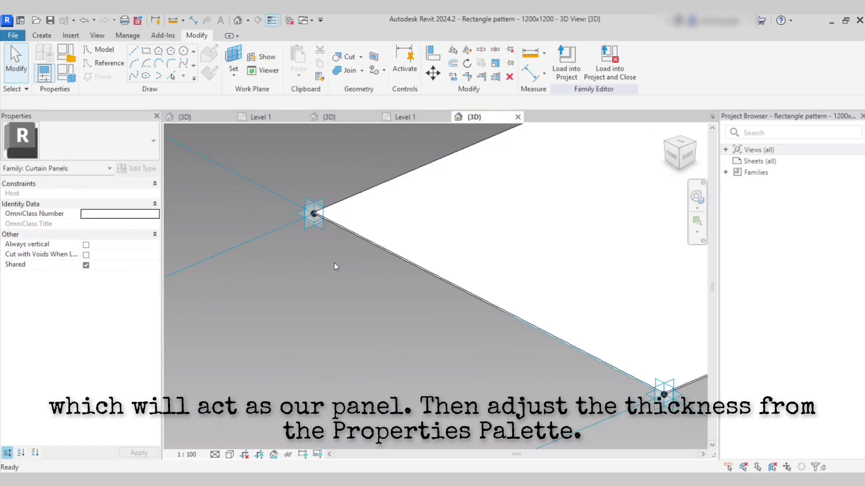
click(357, 235)
click(117, 205)
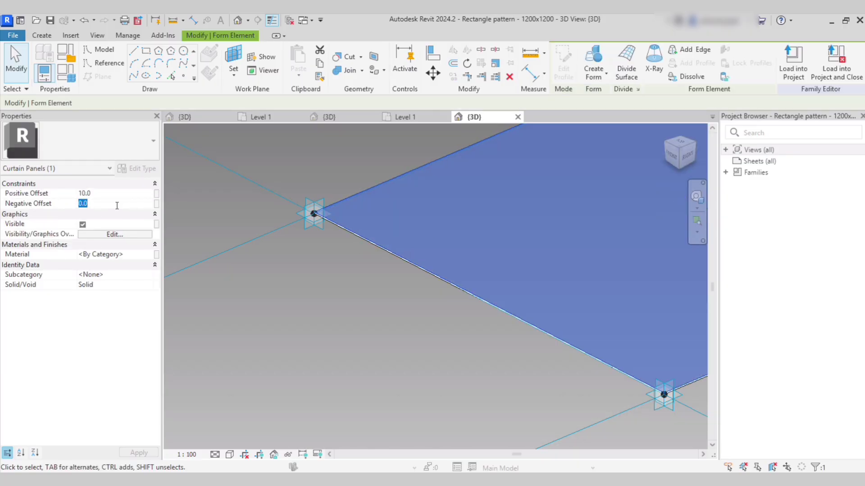
click(291, 291)
scroll(266, 241, down, 3)
scroll(436, 292, up, 3)
scroll(436, 291, up, 1)
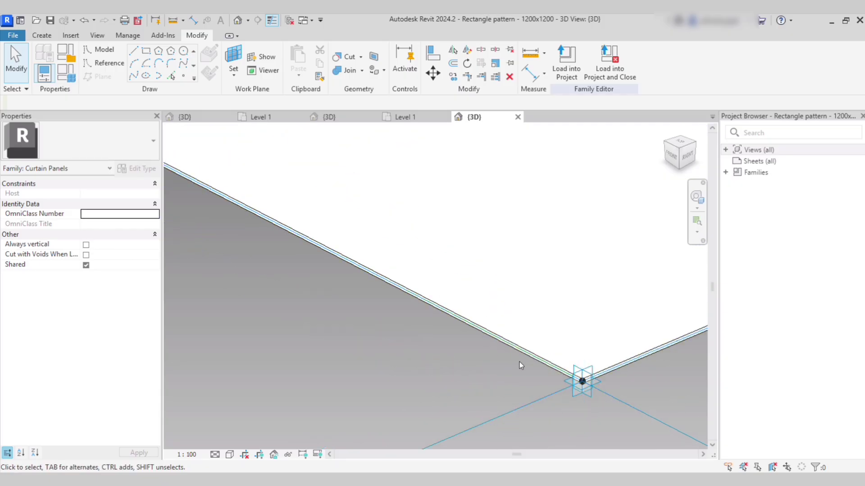
scroll(521, 362, up, 1)
scroll(533, 356, up, 3)
scroll(484, 331, down, 1)
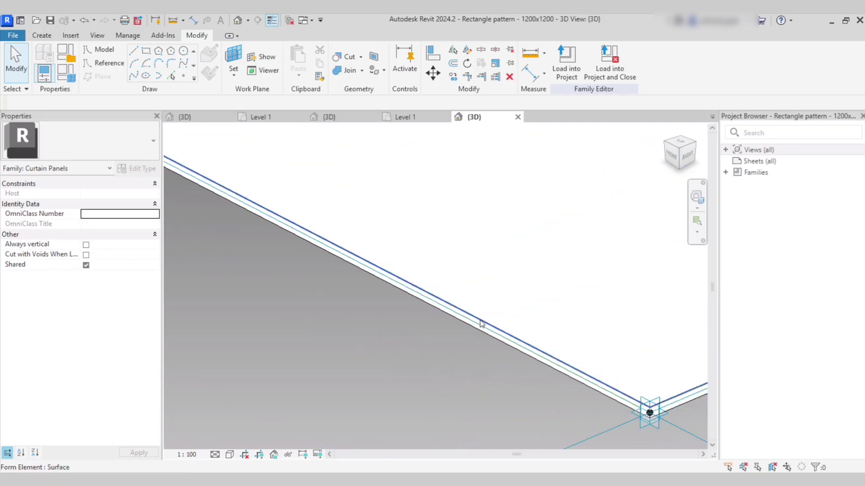
key(Tab)
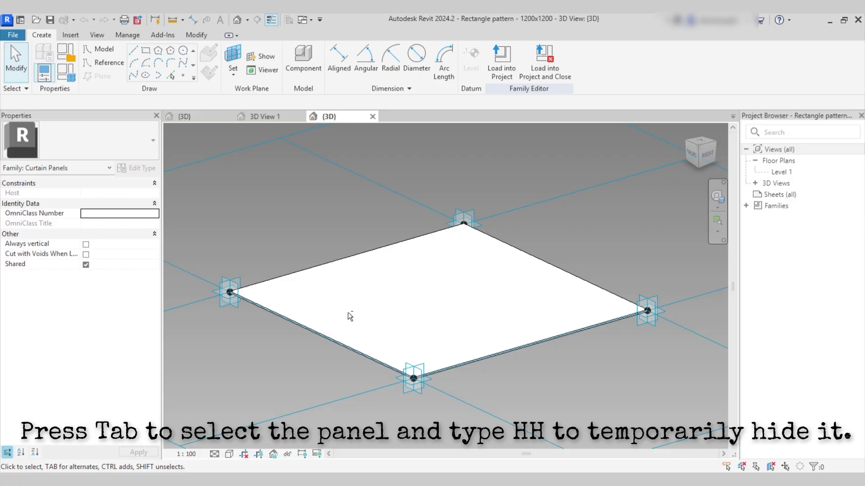
Hide the panel and place a reference point on an edge line, with its planes always shown.
shift+middle_drag(350, 316, 363, 345)
scroll(355, 343, up, 5)
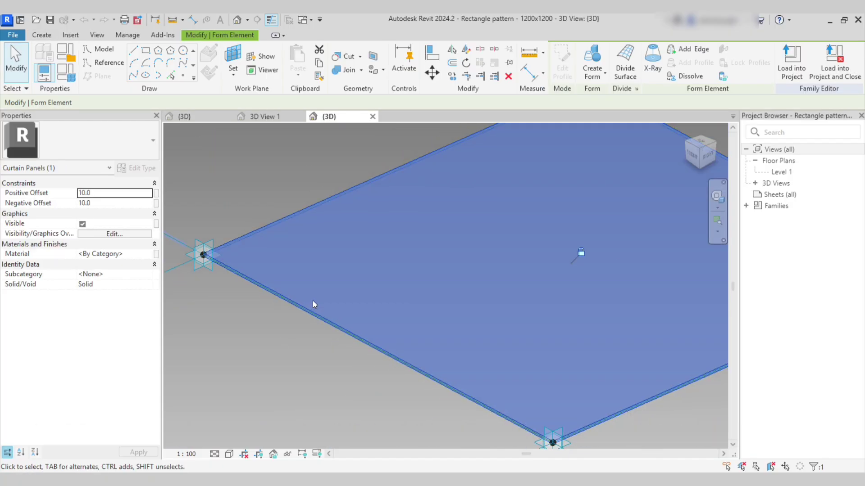
key(h)
key(h)
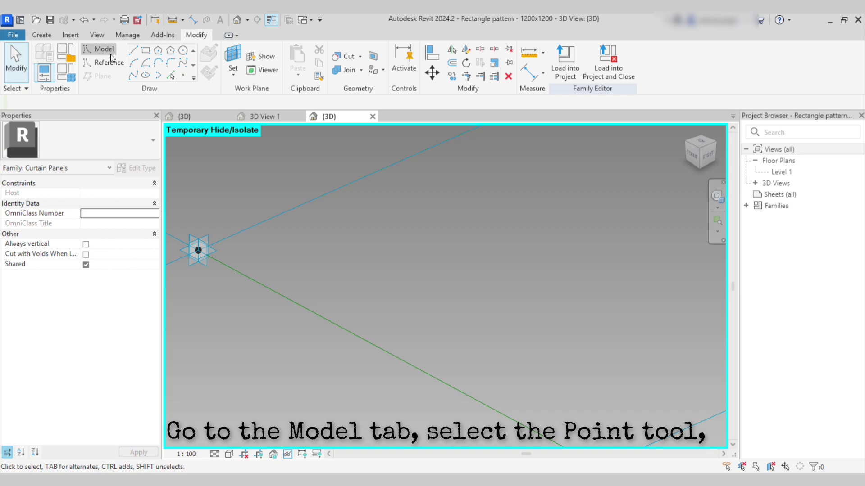
click(110, 54)
click(183, 75)
click(344, 328)
scroll(345, 342, up, 2)
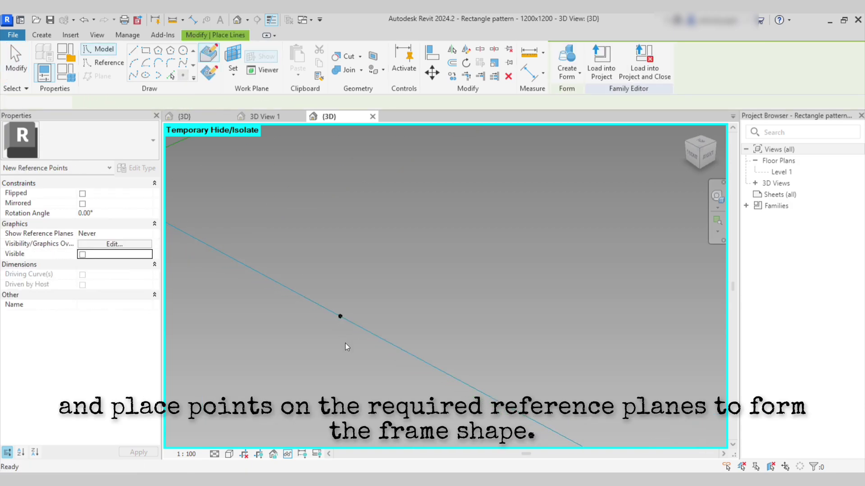
key(Escape)
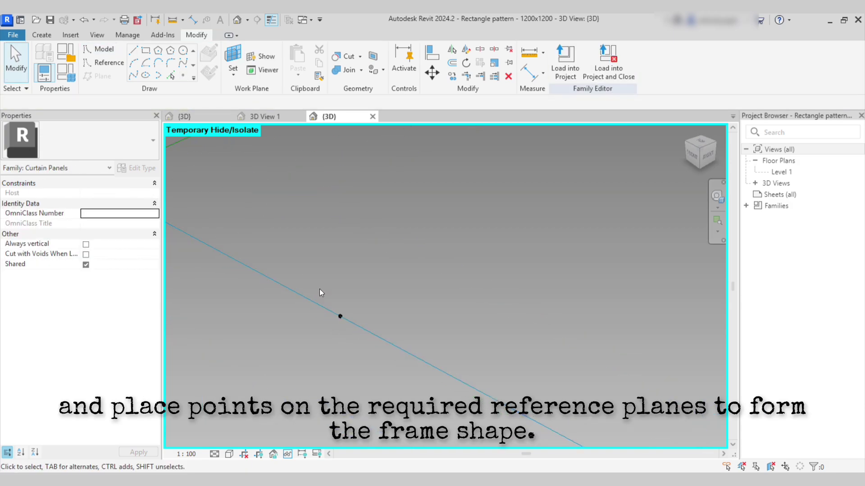
click(340, 316)
click(141, 233)
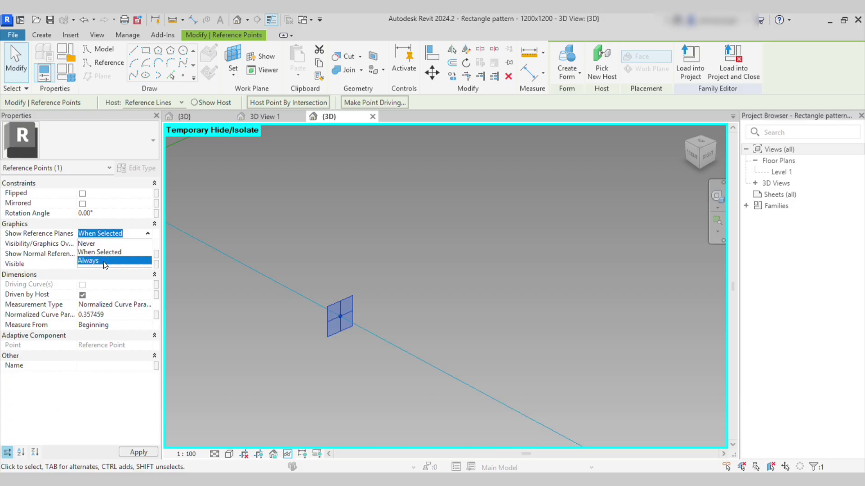
click(136, 263)
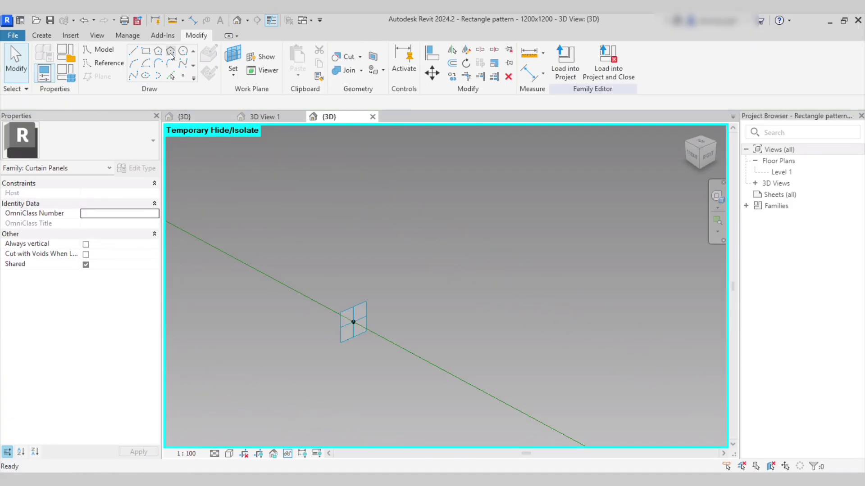
Draw a radius-10 circle centred on the new reference point.
click(183, 51)
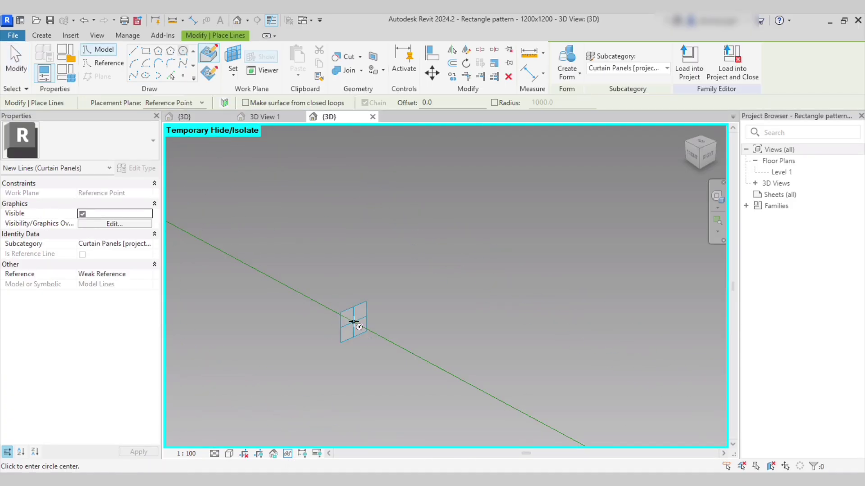
key(Escape)
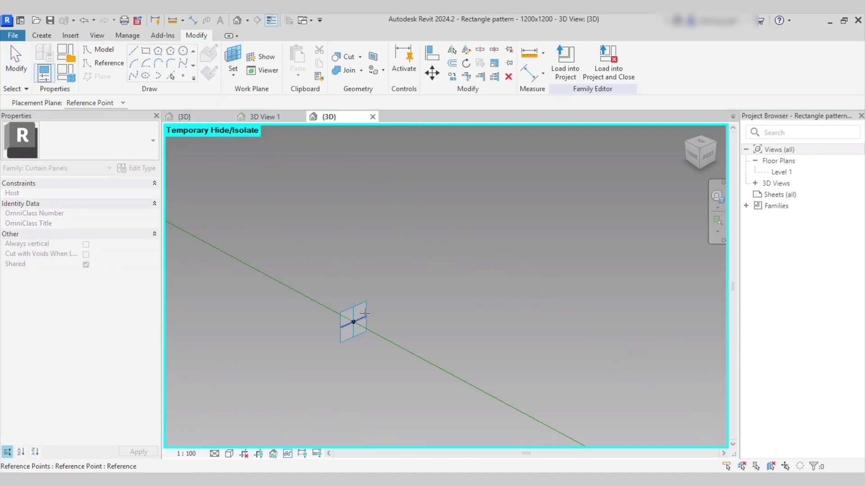
click(183, 50)
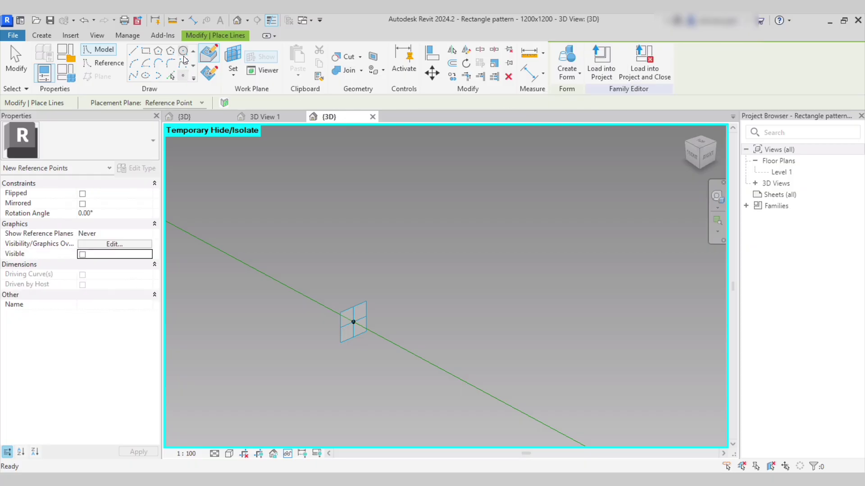
click(353, 322)
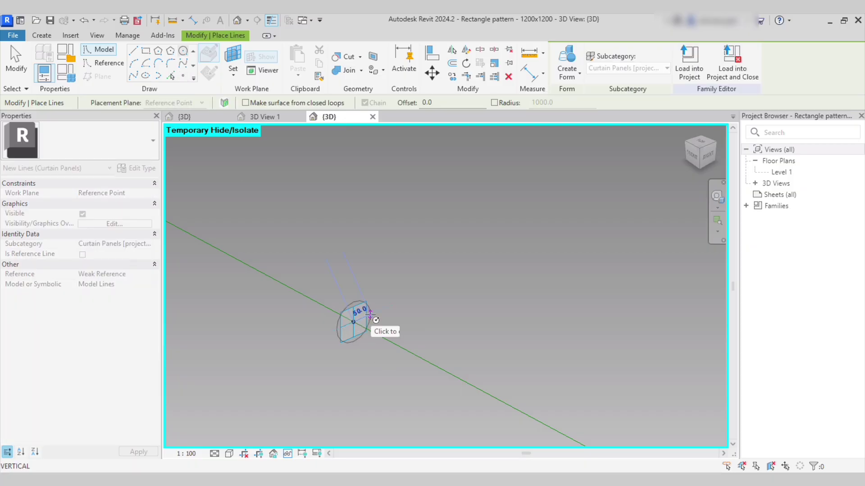
key(Return)
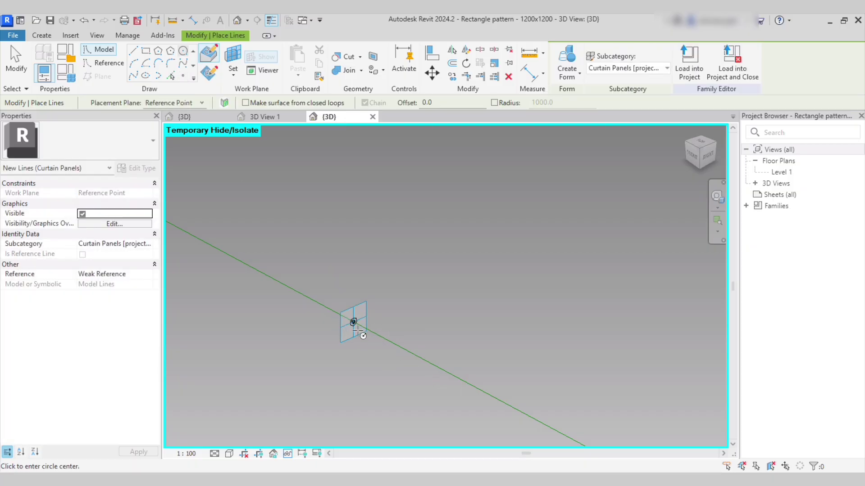
scroll(354, 334, up, 3)
key(Escape)
Sweep the circle along the chain of four edge lines into a tubular frame.
click(361, 312)
scroll(374, 331, down, 2)
key(Tab)
scroll(400, 341, down, 4)
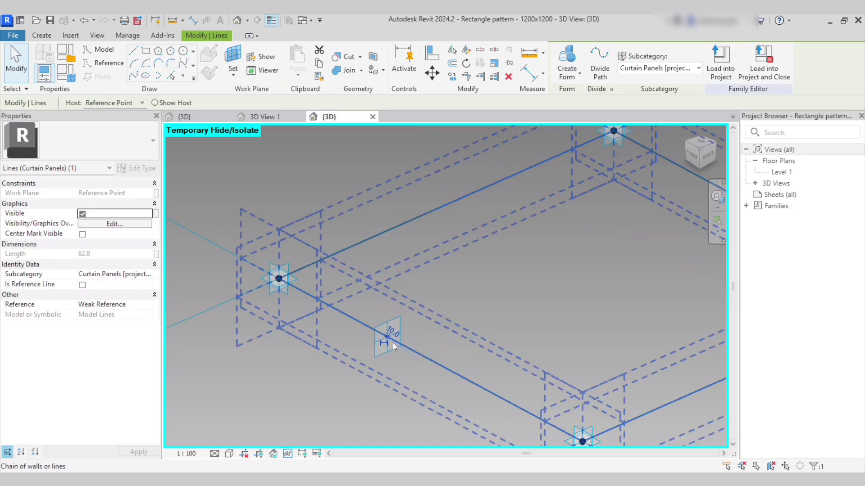
scroll(405, 351, down, 3)
ctrl+click(430, 360)
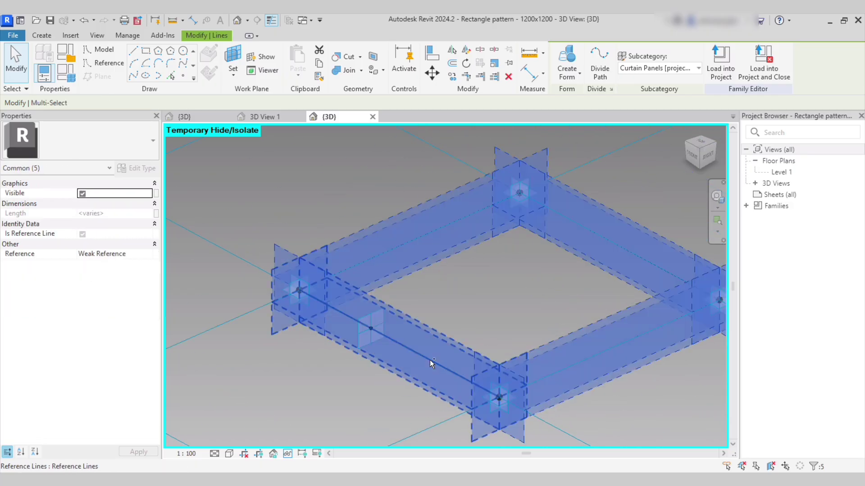
click(566, 68)
click(443, 274)
scroll(442, 274, up, 3)
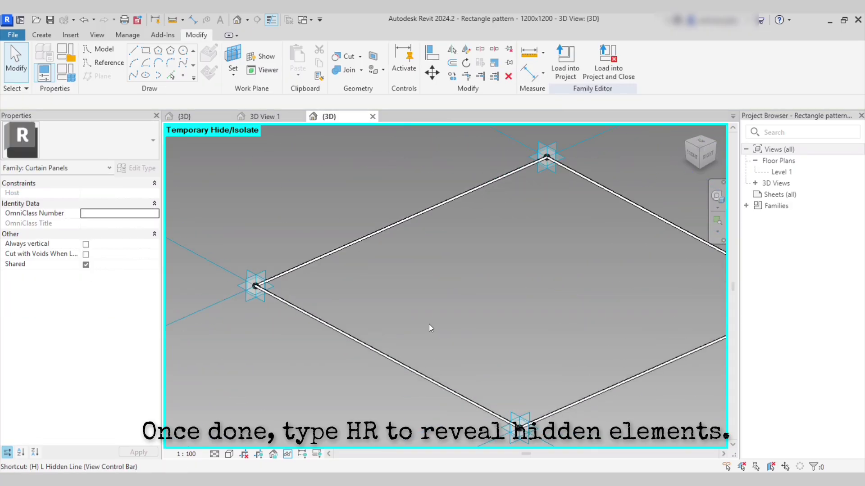
Reveal the hidden panel with HR, then select the frame form and hide it.
key(r)
scroll(427, 321, down, 3)
scroll(270, 300, up, 5)
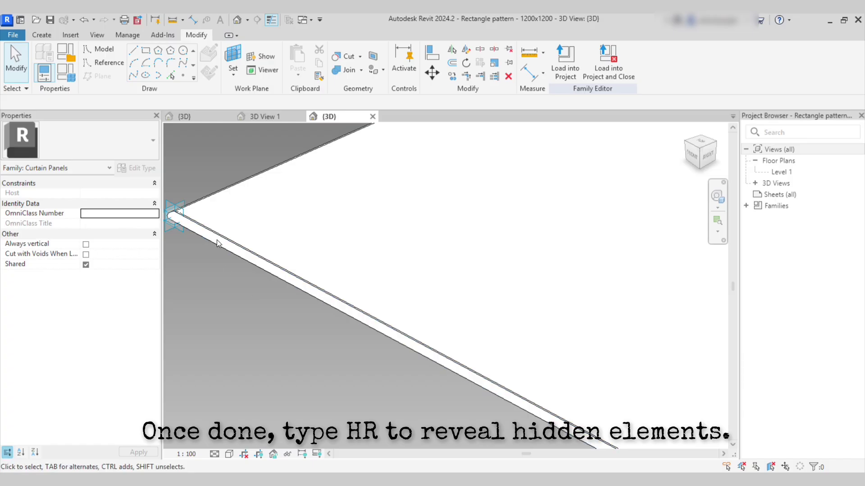
scroll(243, 257, down, 4)
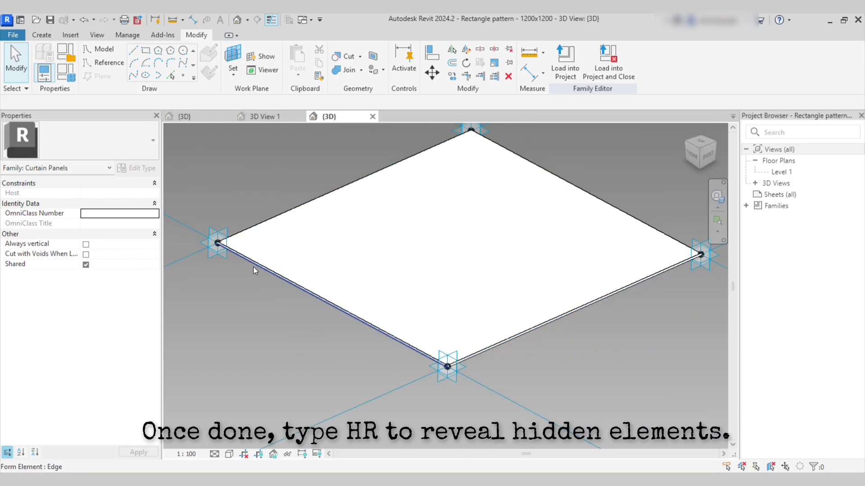
key(Tab)
click(382, 328)
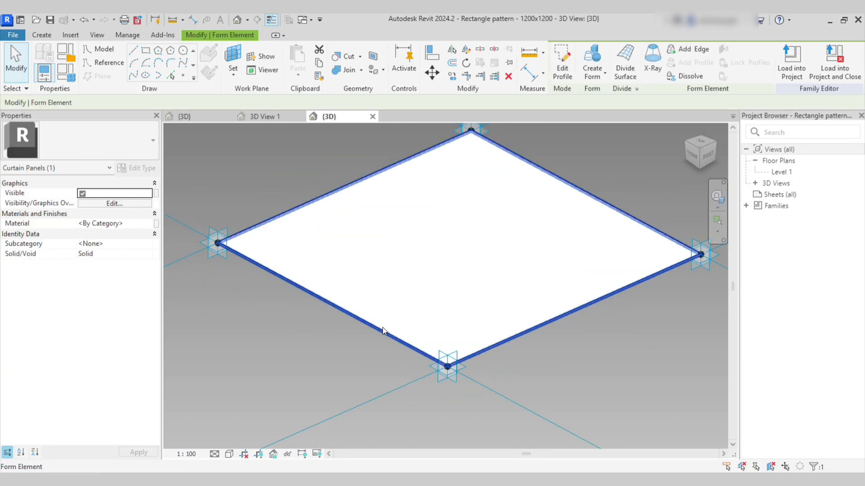
key(Escape)
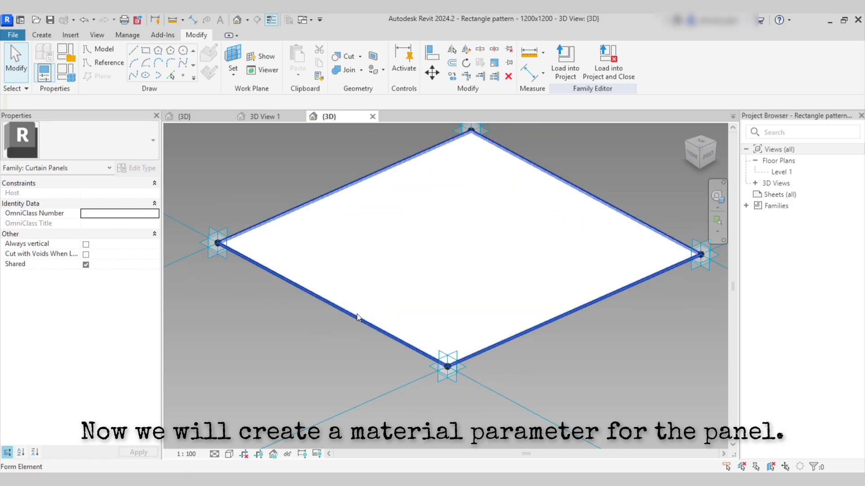
click(357, 314)
key(h)
key(h)
Select the panel's solid surface form.
click(362, 318)
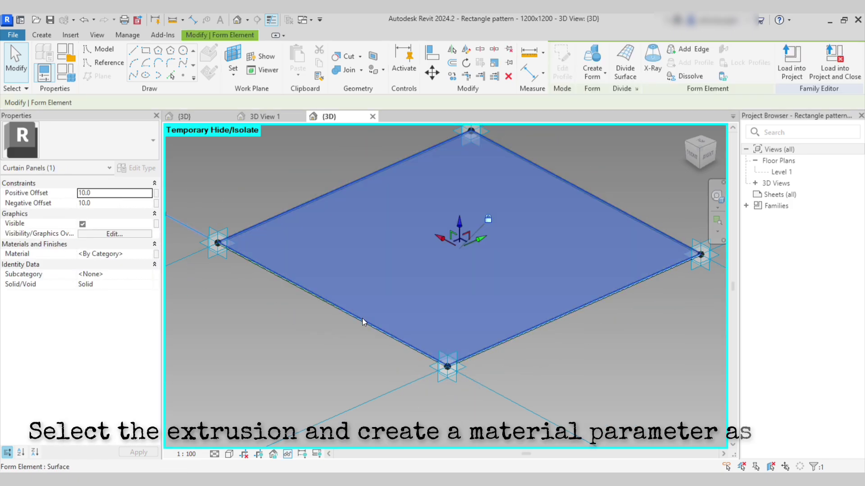
shift+middle_drag(300, 288, 316, 278)
scroll(233, 259, up, 5)
middle_drag(257, 284, 399, 362)
scroll(322, 306, up, 3)
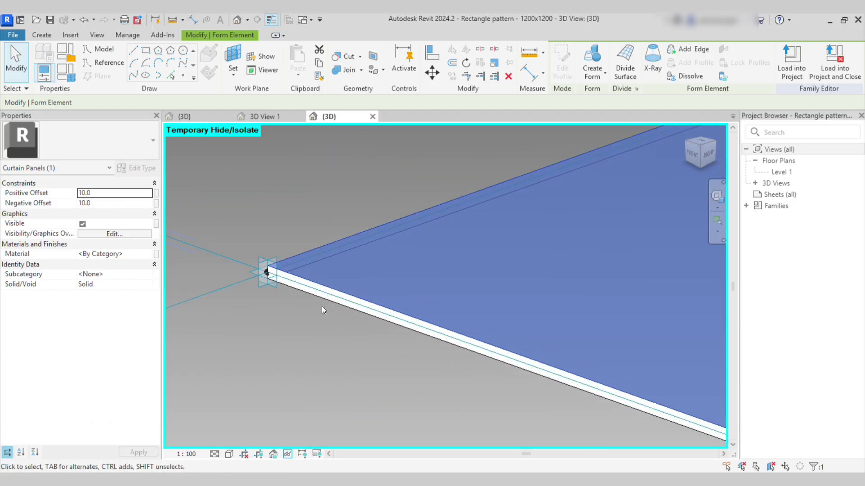
click(290, 307)
key(Tab)
key(Tab)
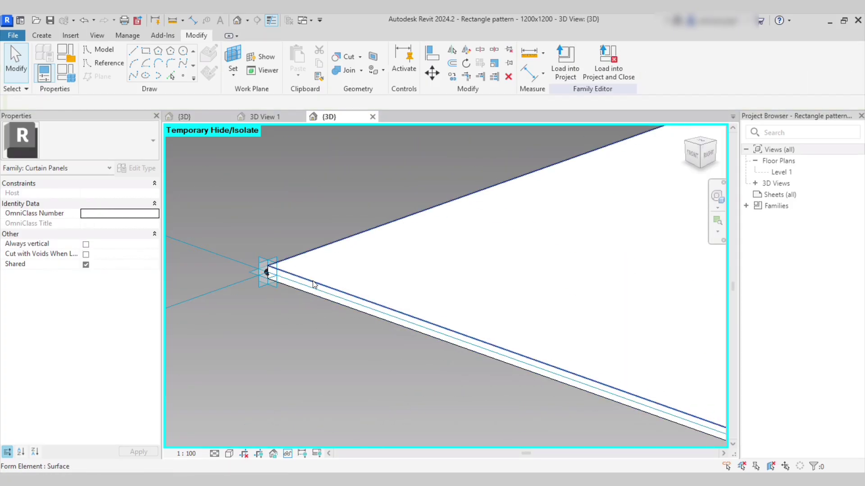
click(314, 285)
Associate the panel's Material with a new family parameter named material.
click(156, 254)
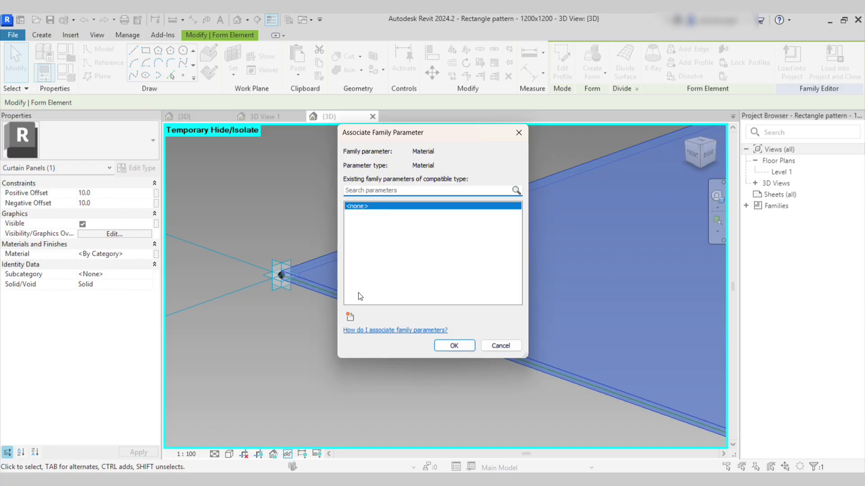
click(350, 317)
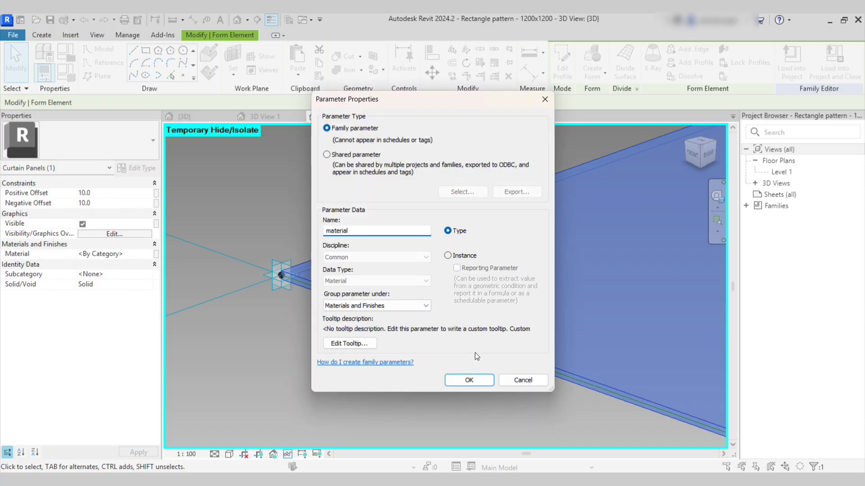
click(473, 381)
click(455, 345)
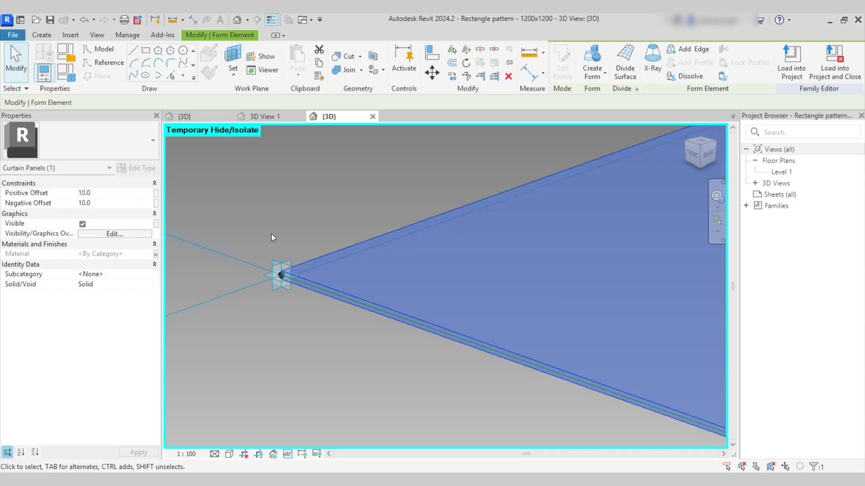
click(282, 220)
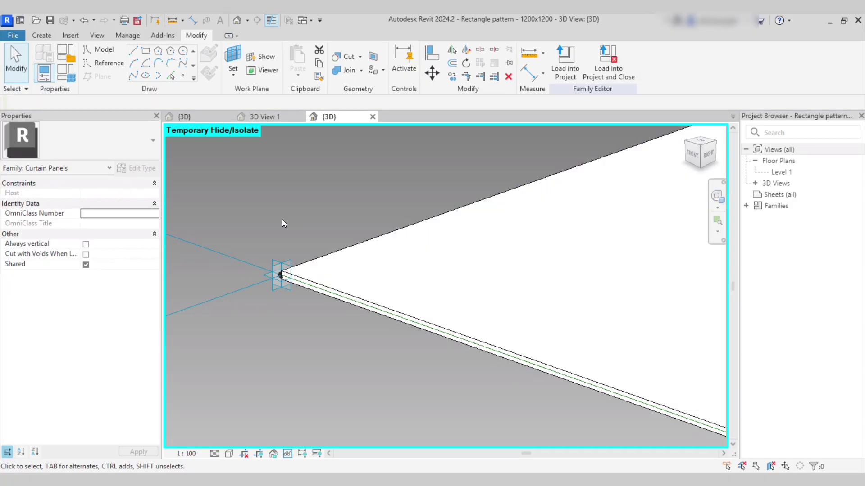
Set the material parameter to Glass in Family Types.
click(67, 72)
click(458, 212)
click(461, 209)
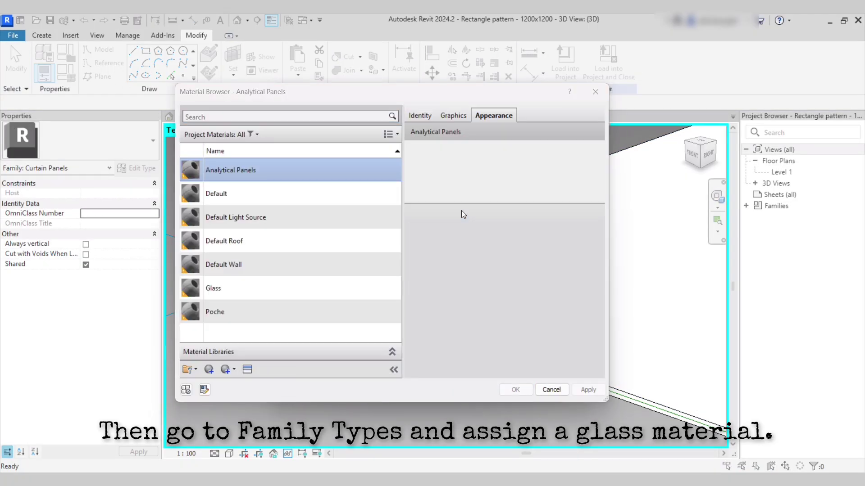
click(225, 288)
click(516, 391)
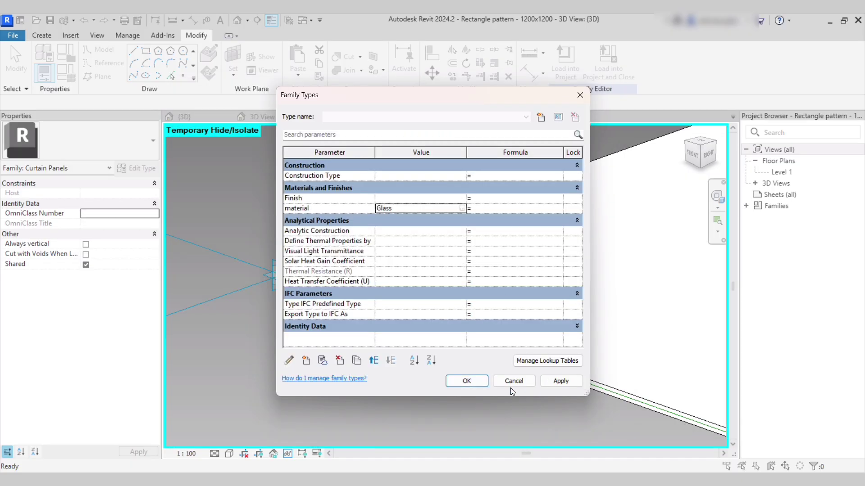
click(476, 384)
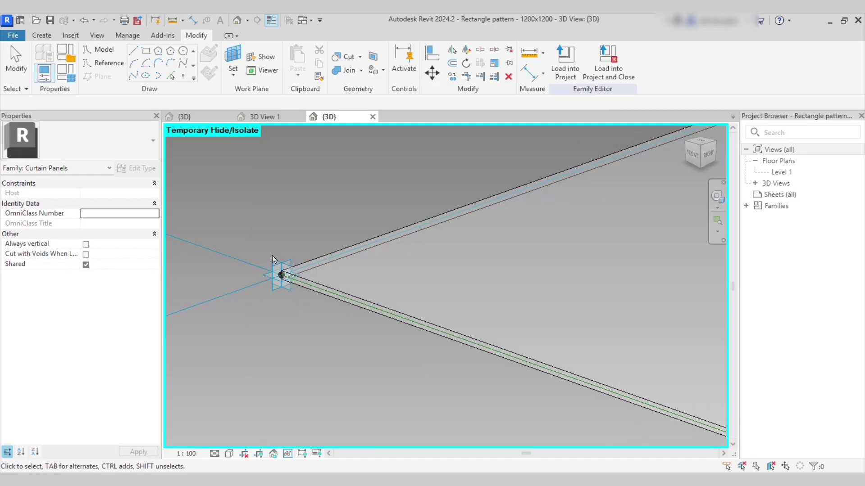
Restore the temporarily hidden frame with HR.
key(h)
key(r)
scroll(273, 271, down, 6)
scroll(407, 276, up, 2)
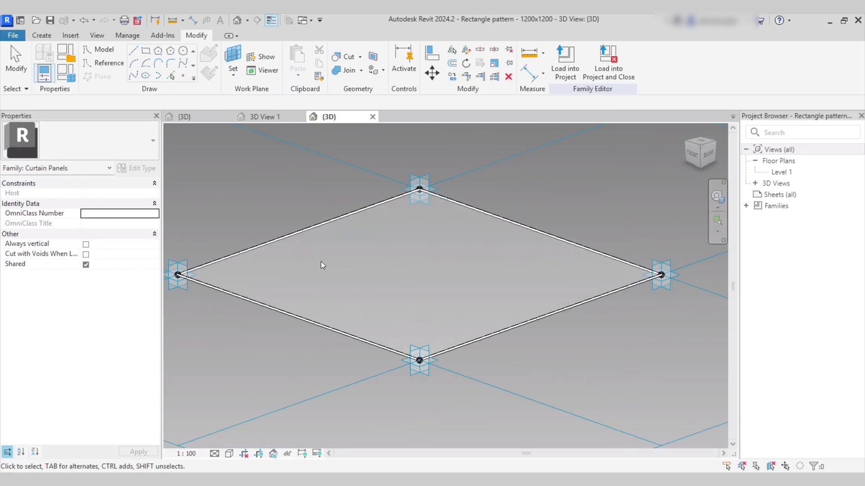
shift+middle_drag(543, 168, 542, 180)
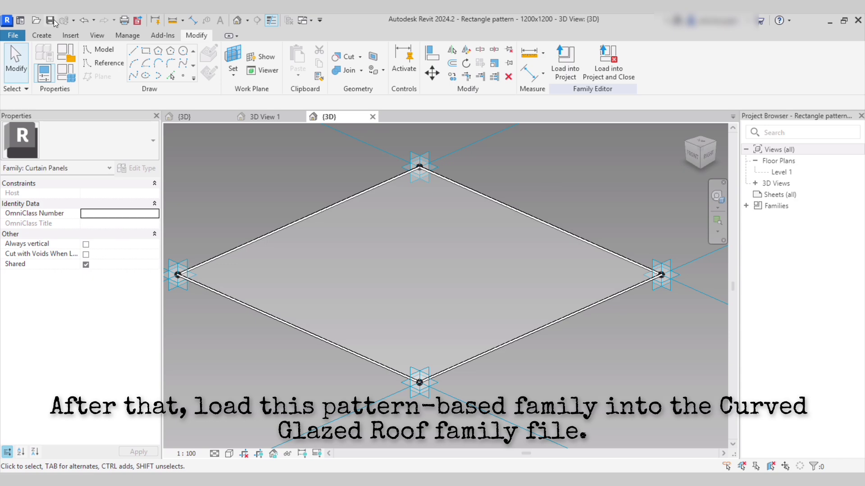
Load the panel family into Curved Glazed Roof and apply Rectangle pattern - 1200x1200 to the surface.
click(564, 71)
click(391, 332)
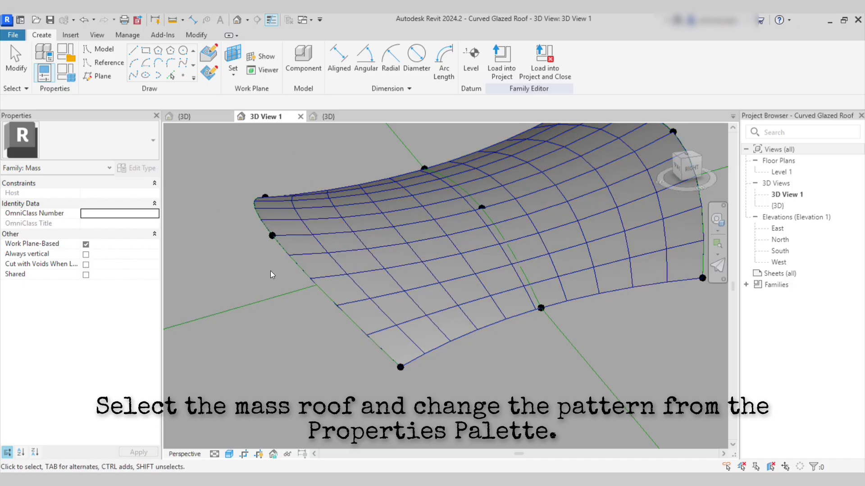
click(326, 260)
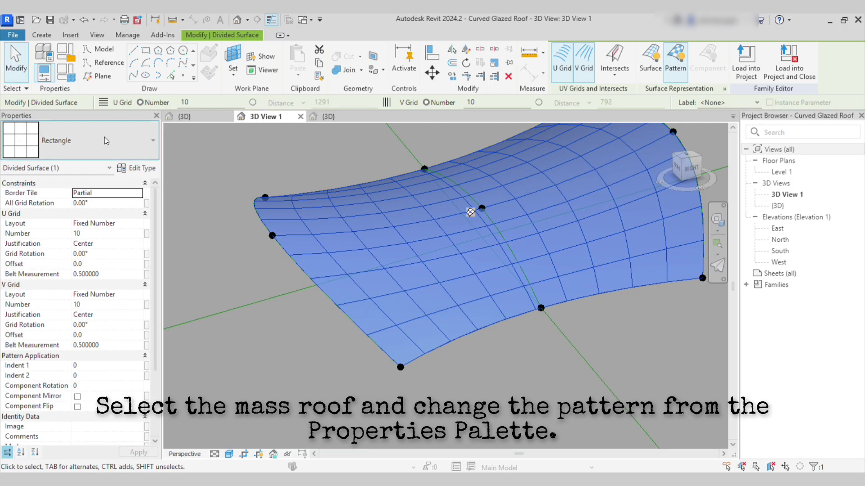
click(104, 137)
click(87, 219)
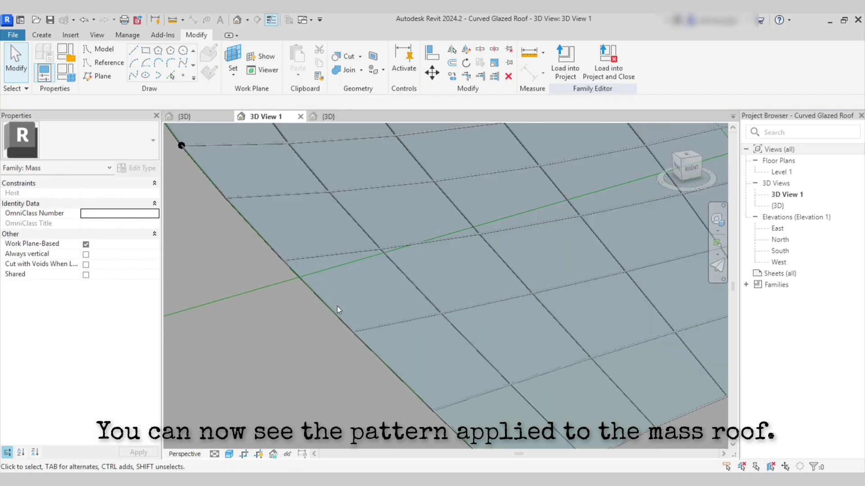
Inspect the paneled roof from several angles, then start Load into Project.
scroll(343, 321, up, 3)
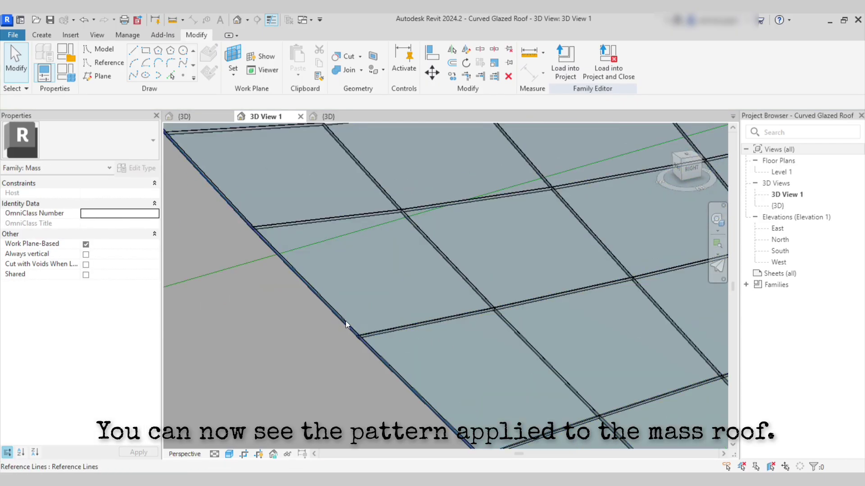
click(345, 320)
shift+middle_drag(353, 321, 385, 310)
key(Escape)
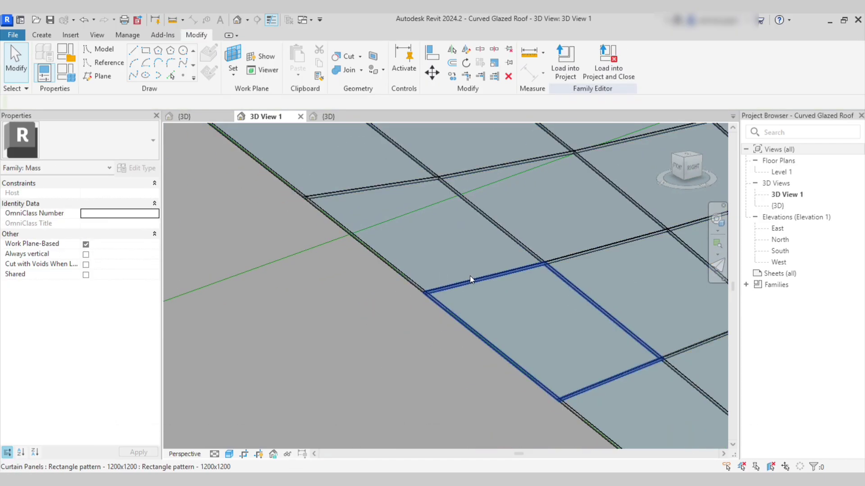
click(471, 276)
scroll(470, 276, down, 3)
shift+middle_drag(471, 275, 415, 349)
click(311, 319)
shift+middle_drag(310, 319, 288, 320)
click(566, 71)
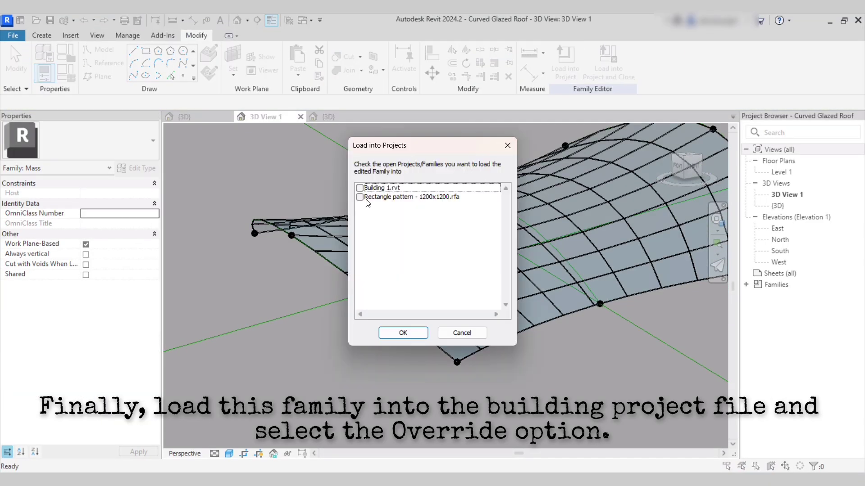
Load the roof into Building 1, overwriting the existing version and its parameter values.
click(394, 334)
click(386, 246)
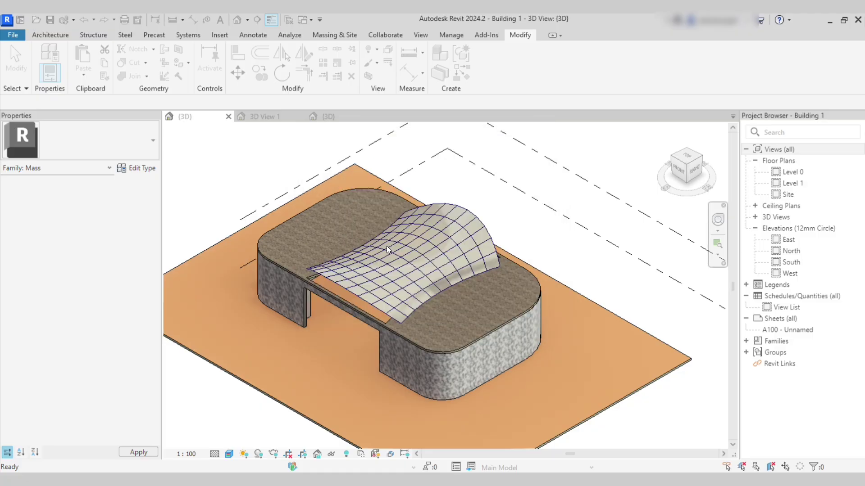
scroll(358, 312, up, 3)
key(Escape)
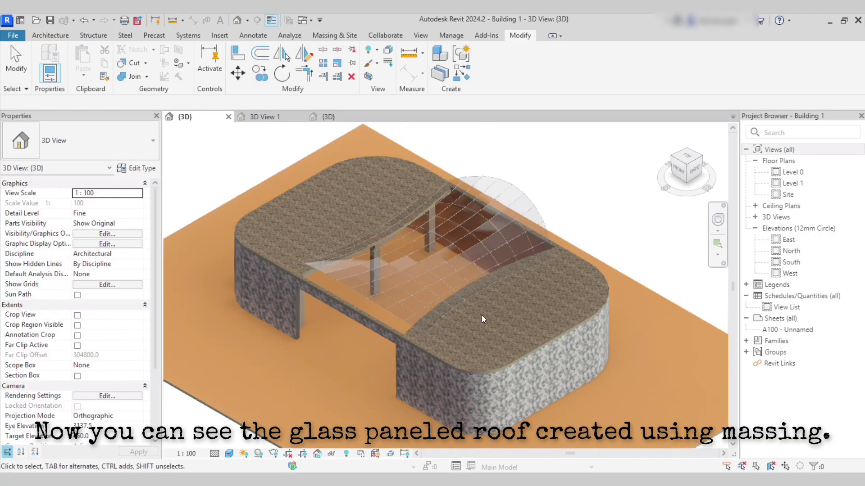
shift+middle_drag(465, 331, 347, 109)
click(276, 114)
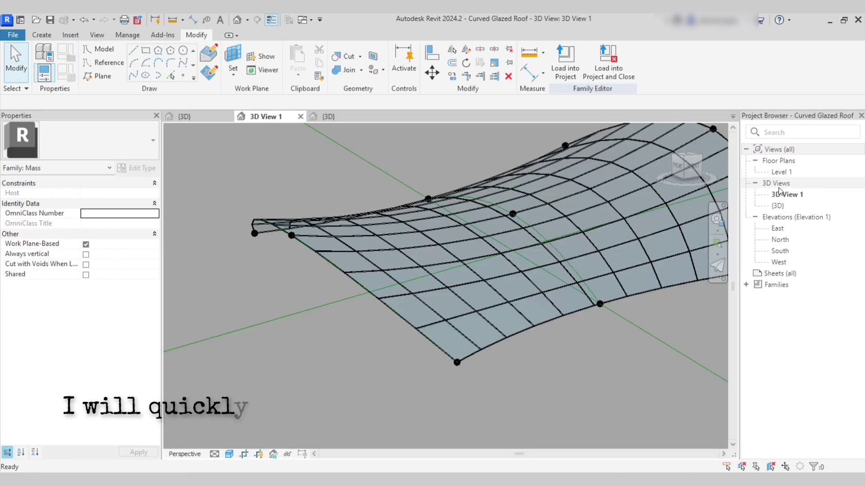
In the Level 1 plan, move the two top corner reference points outward.
double_click(781, 172)
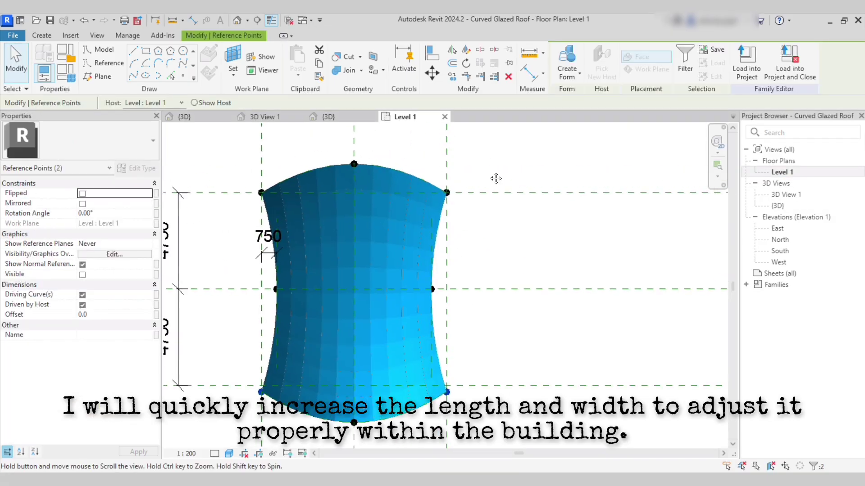
middle_drag(496, 179, 513, 198)
click(246, 189)
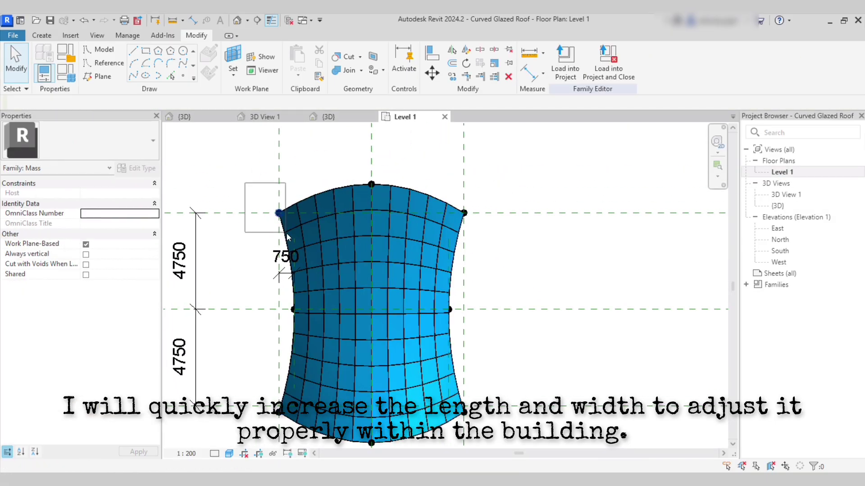
drag(286, 234, 288, 236)
ctrl+drag(485, 243, 491, 241)
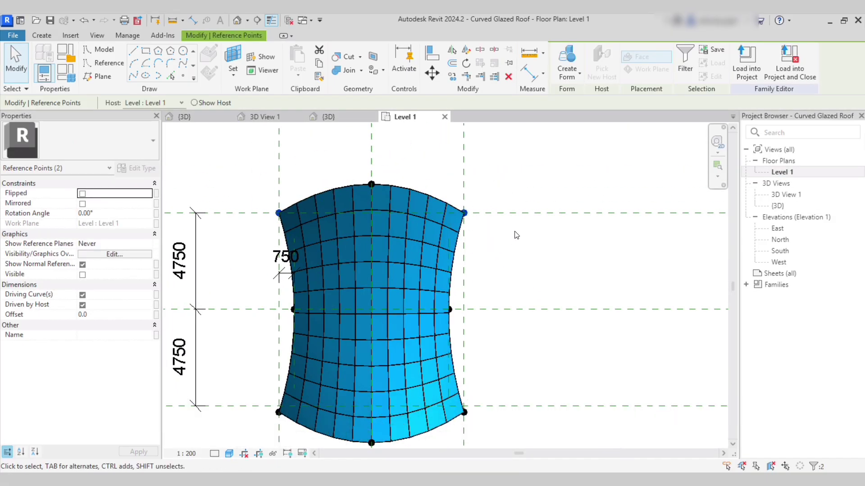
click(686, 68)
click(535, 146)
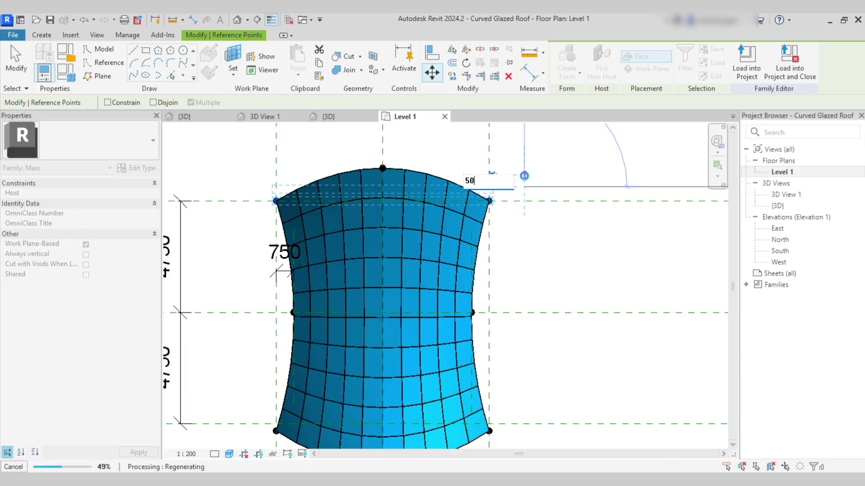
click(524, 164)
Move the two bottom corner reference points outward by 50.
scroll(490, 202, down, 4)
scroll(488, 334, up, 3)
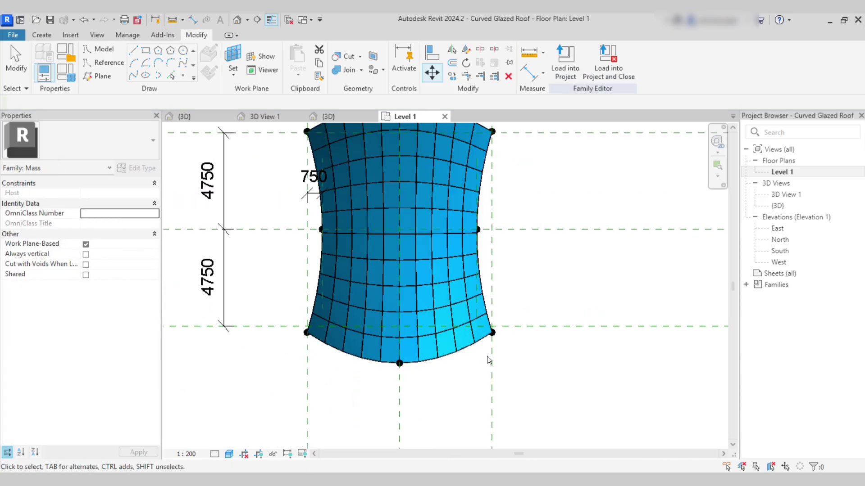
drag(274, 310, 326, 352)
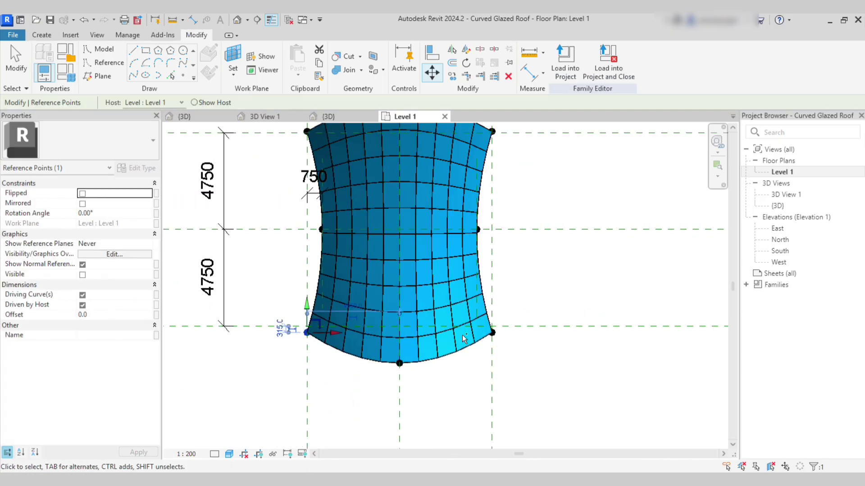
ctrl+click(493, 333)
click(684, 63)
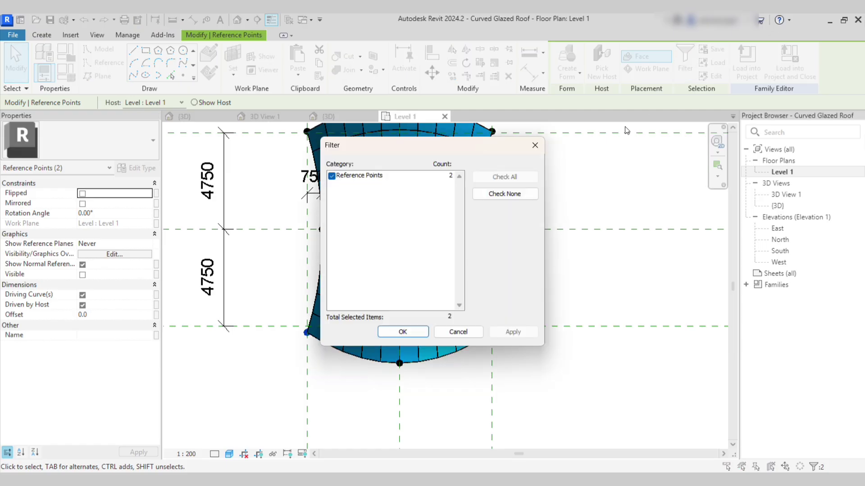
click(403, 332)
click(432, 72)
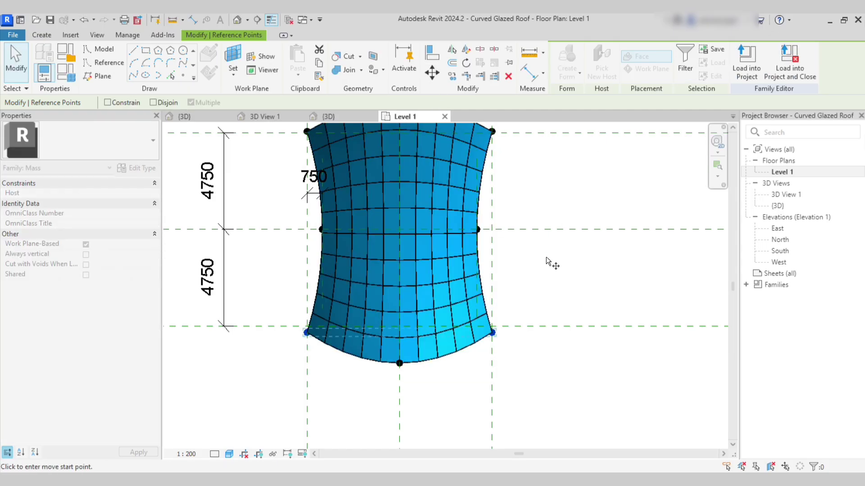
click(547, 257)
text(50)
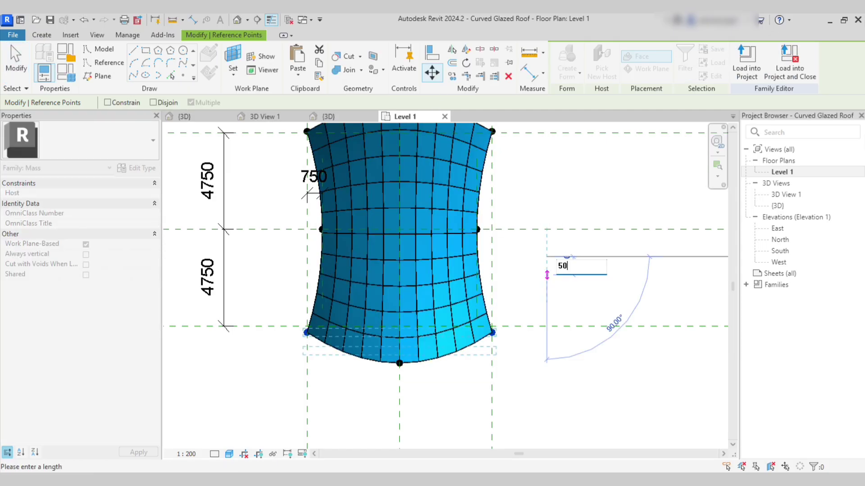
key(Return)
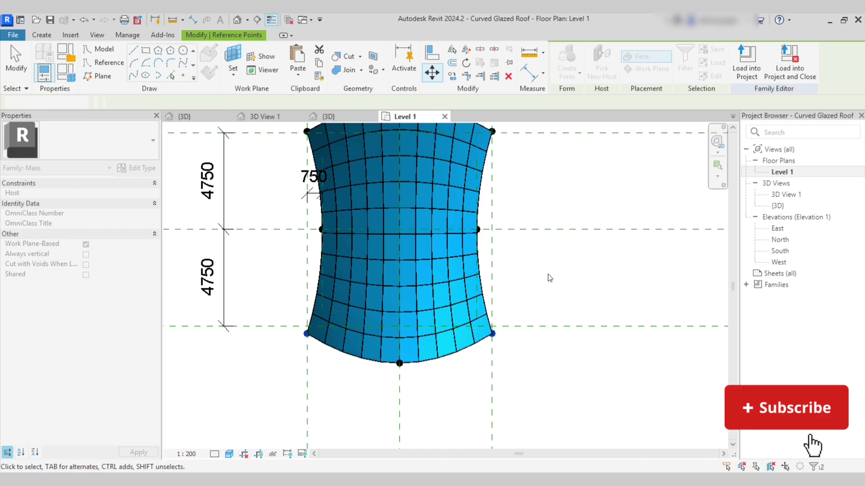
Return to the roof family's 3D View 1 to view the stretched surface.
key(Escape)
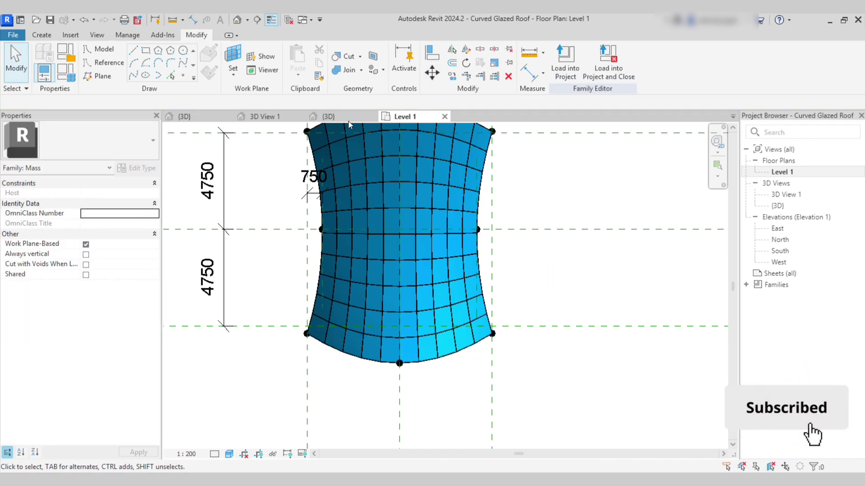
click(348, 119)
click(295, 117)
shift+middle_drag(444, 291, 474, 322)
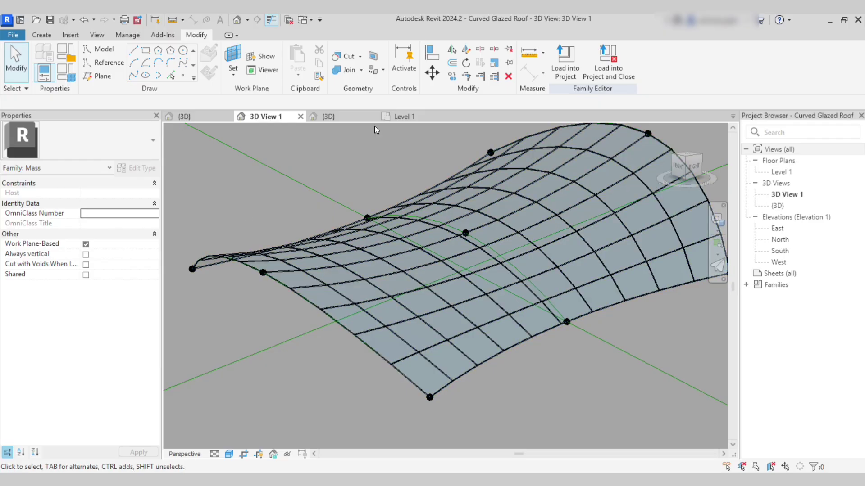
Reload the stretched roof into Building 1, overwriting the existing version and parameter values.
click(558, 57)
key(Return)
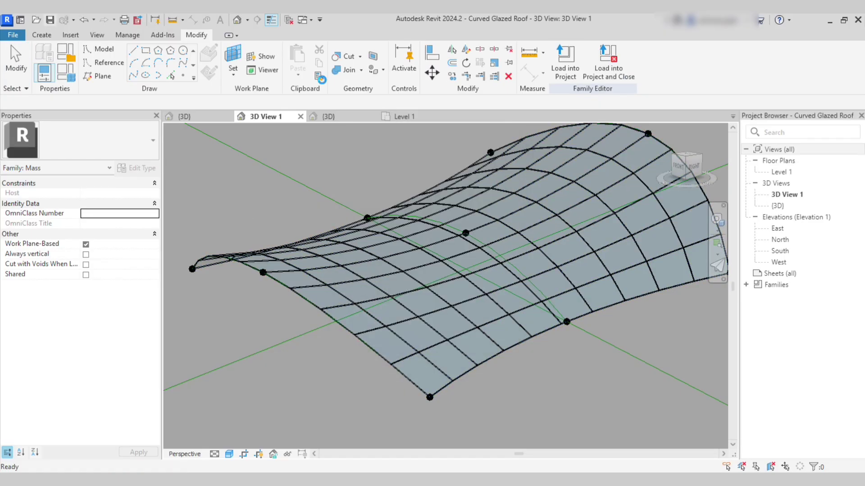
click(565, 67)
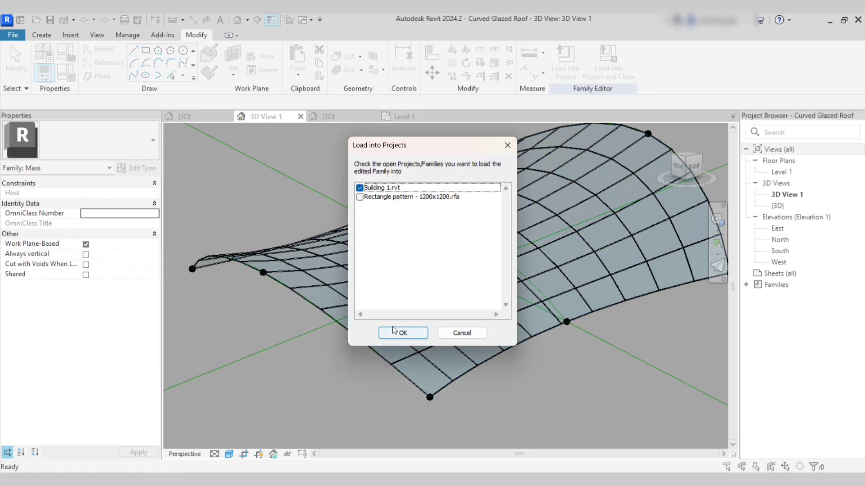
click(393, 332)
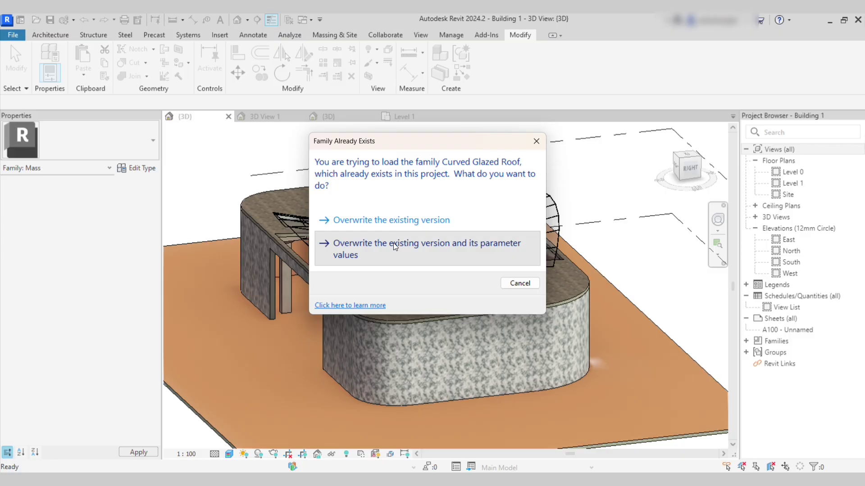
click(394, 244)
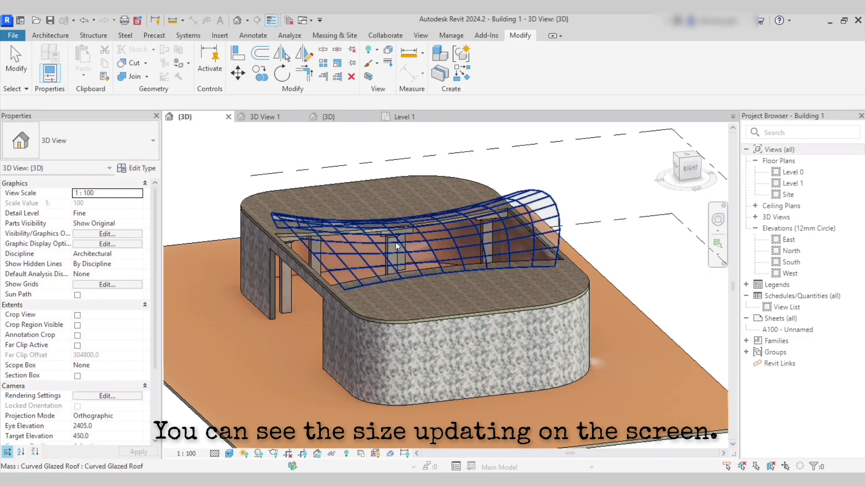
key(Escape)
scroll(290, 273, up, 3)
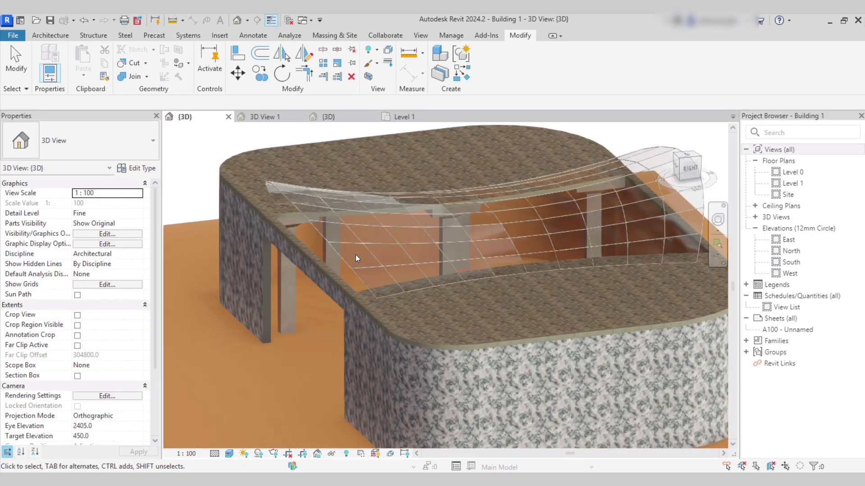
click(275, 116)
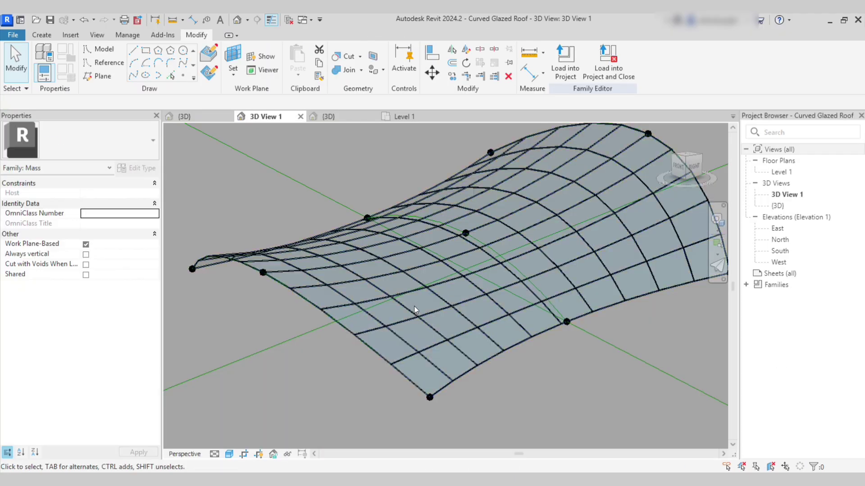
Set the divided surface's All Grid Rotation to 30°.
click(404, 306)
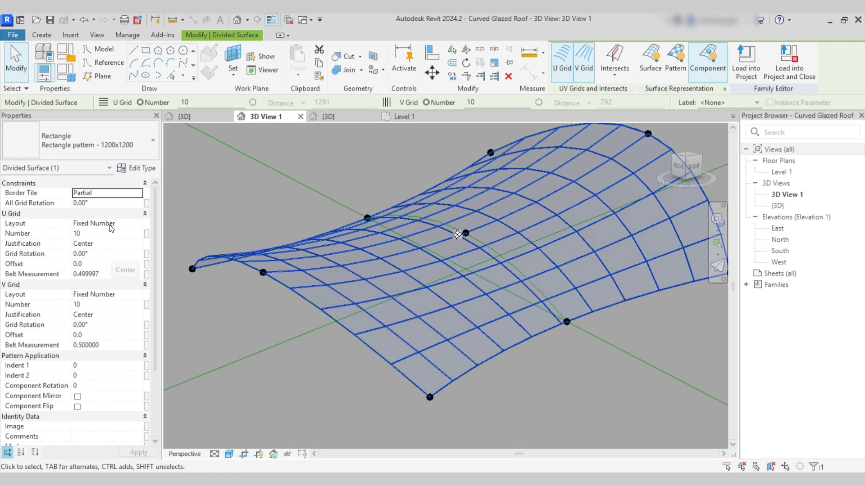
click(117, 206)
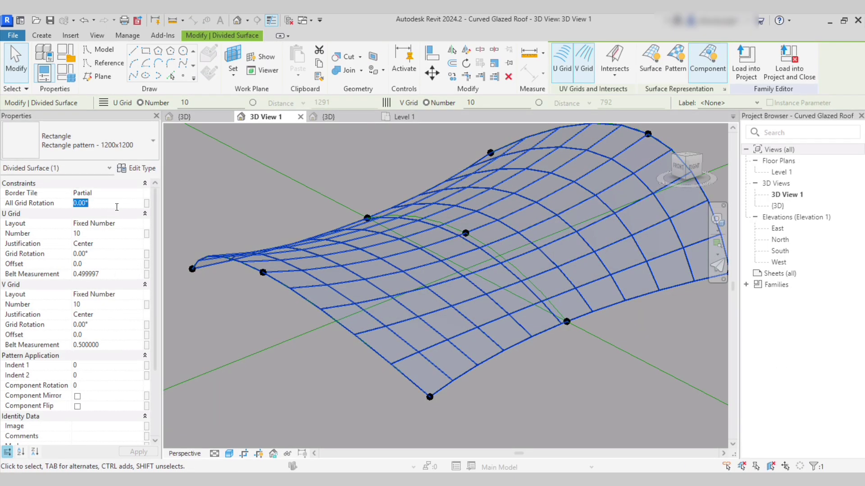
click(234, 208)
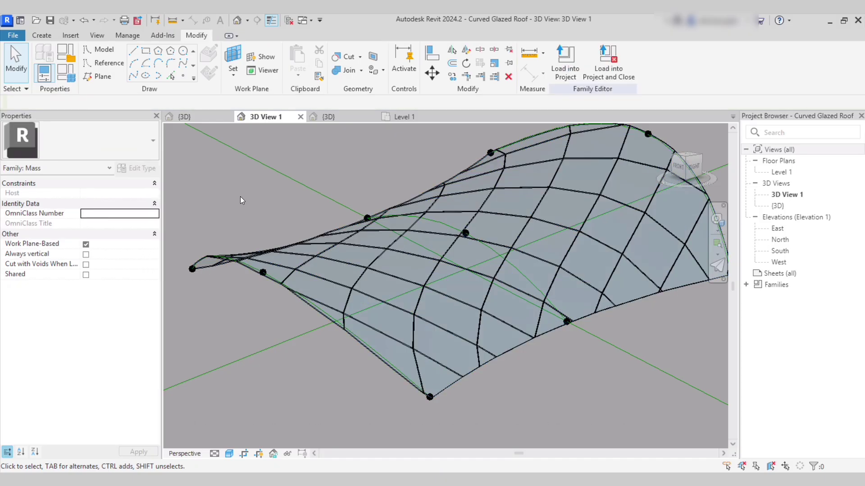
Reload the roof into Building 1, overwriting the old version, and view the canopy from above.
click(570, 69)
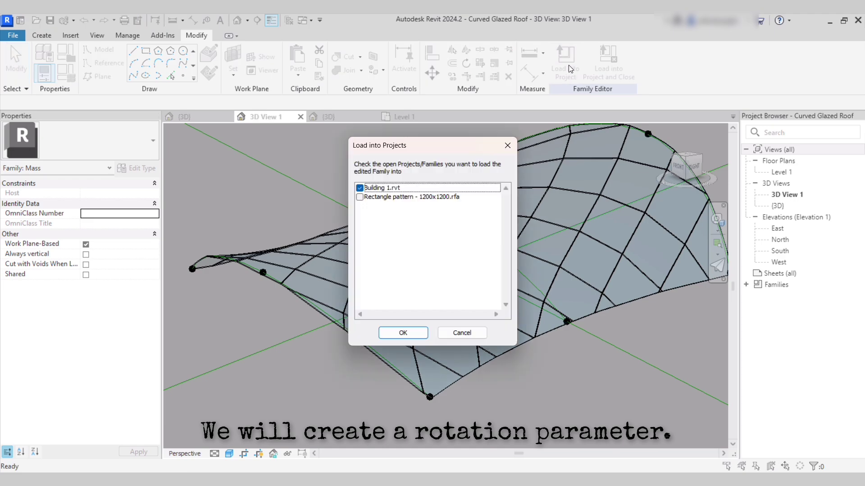
click(406, 333)
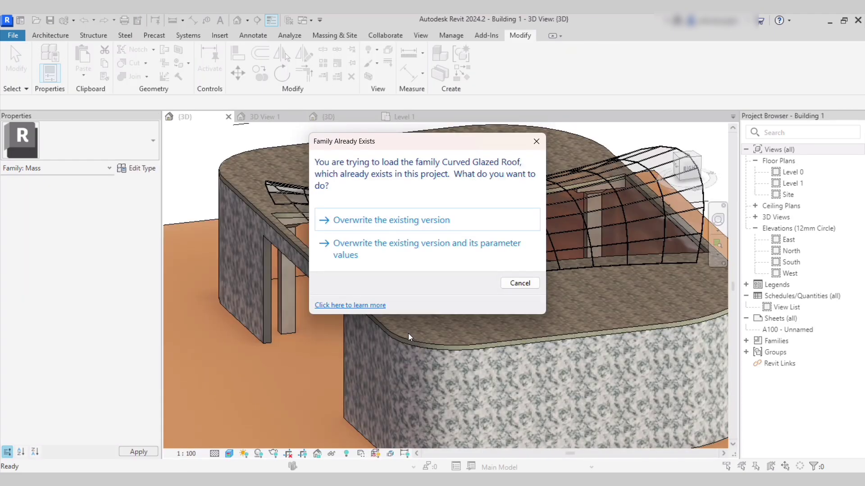
click(396, 249)
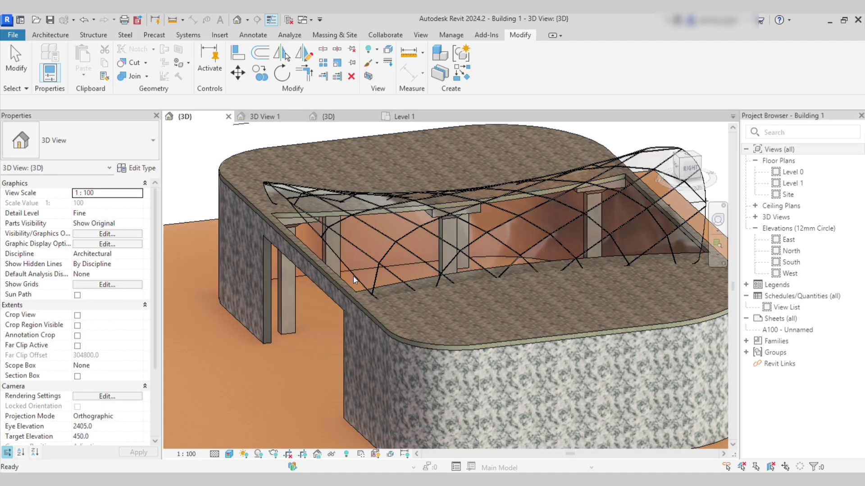
shift+middle_drag(362, 221, 285, 316)
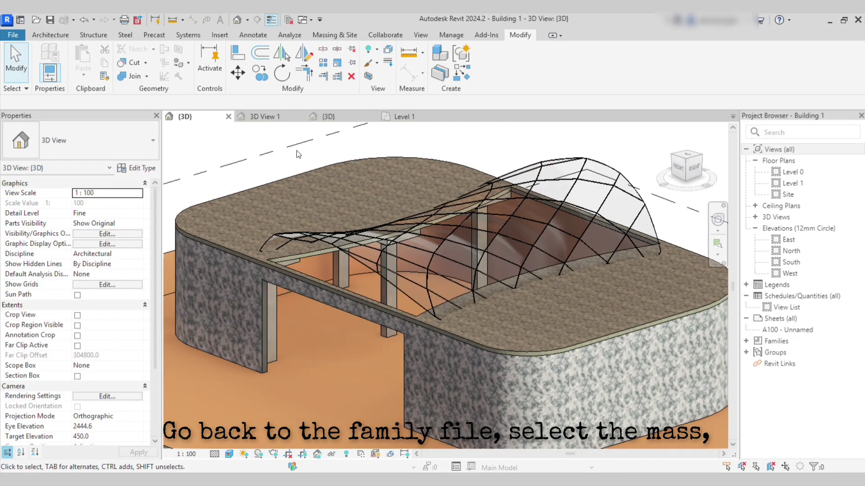
In the family's 3D view, link the divided surface's All Grid Rotation to a new parameter 'Rotation'.
click(261, 116)
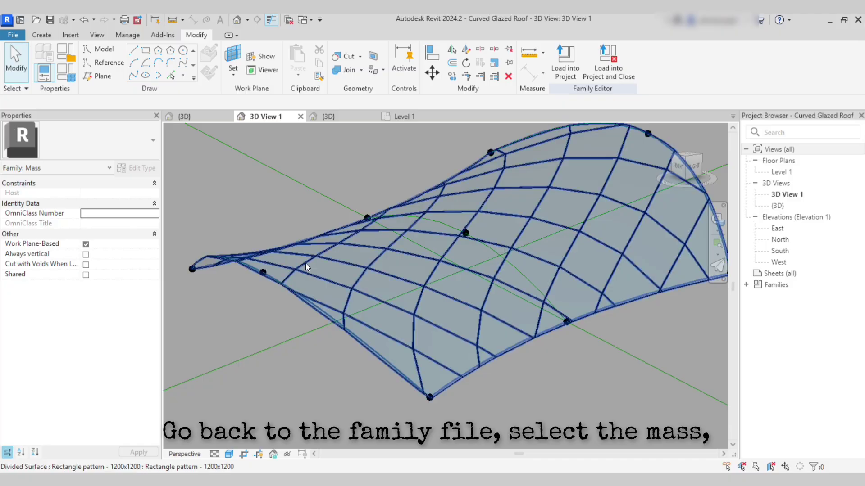
click(305, 263)
click(147, 203)
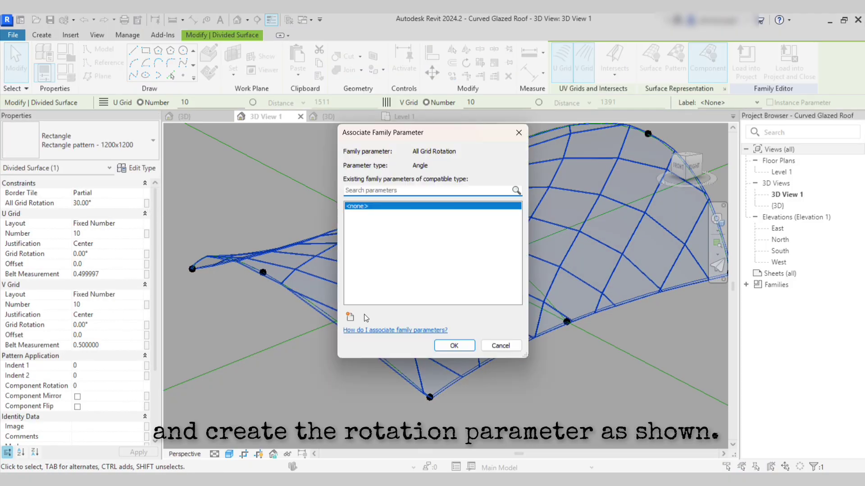
click(348, 366)
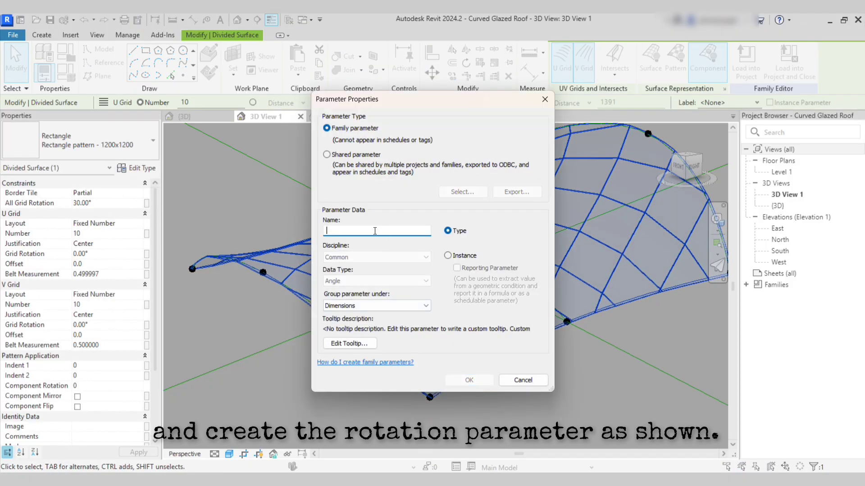
text(Rotation)
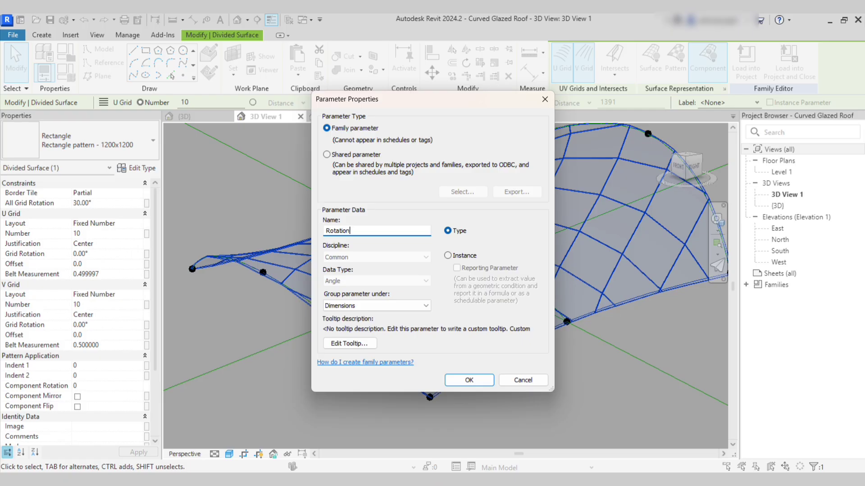
click(469, 381)
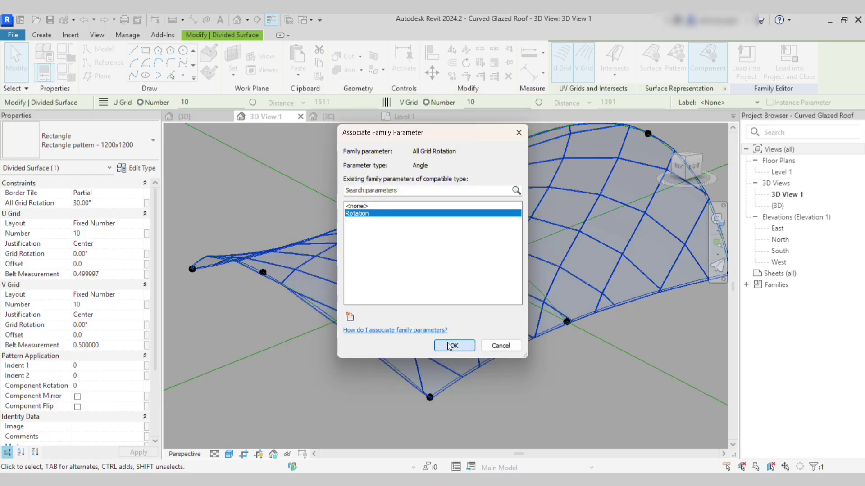
click(453, 345)
Load the Curved Glazed Roof family into the Building 1 project.
click(339, 186)
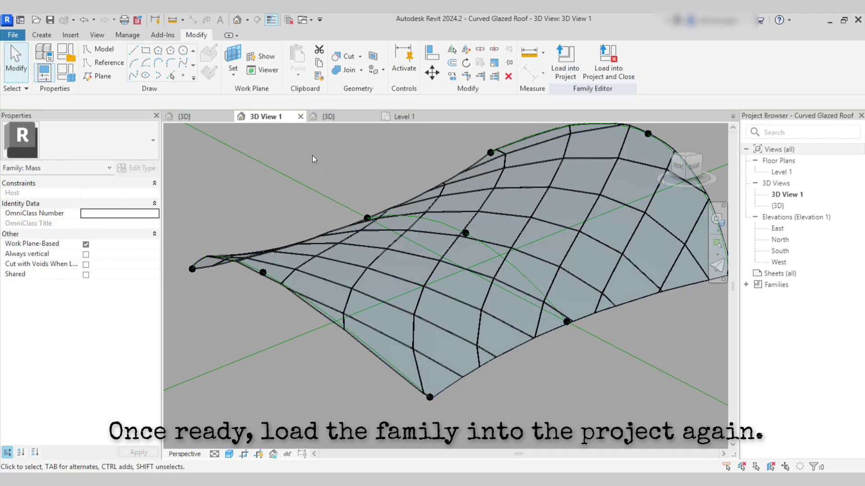
click(571, 69)
click(391, 335)
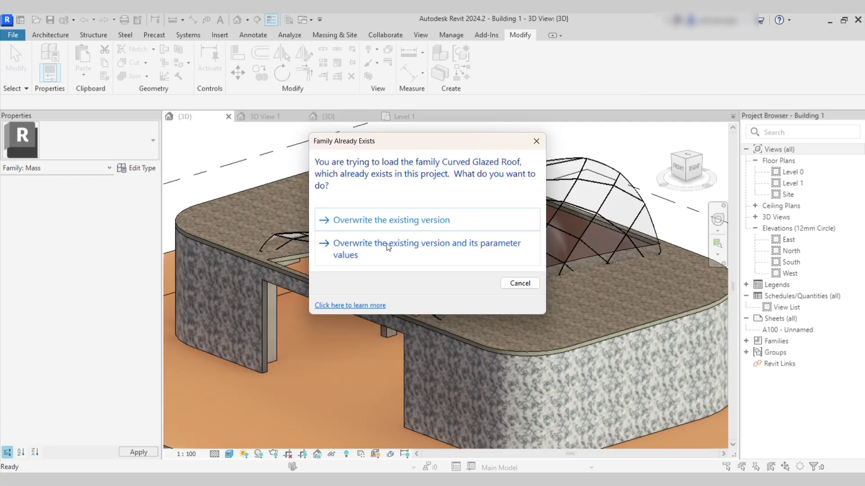
Overwrite the existing roof family, then set the roof mass's Rotation type parameter to 45°.
click(386, 246)
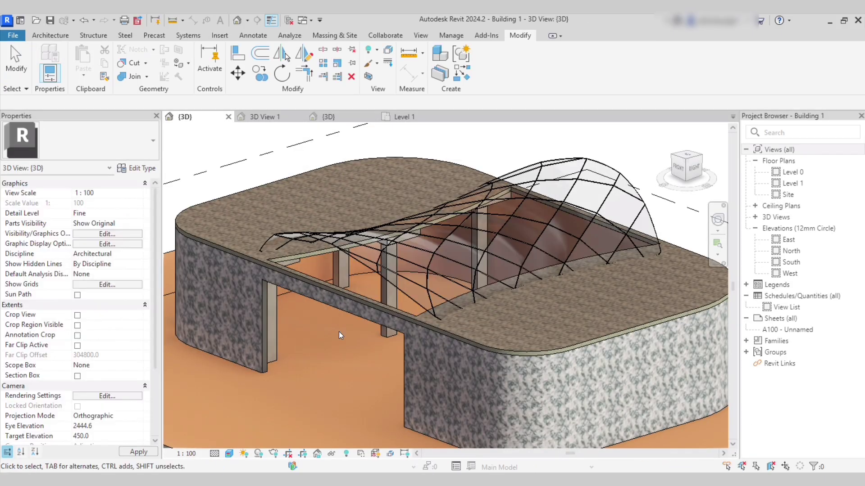
scroll(352, 285, down, 2)
click(576, 231)
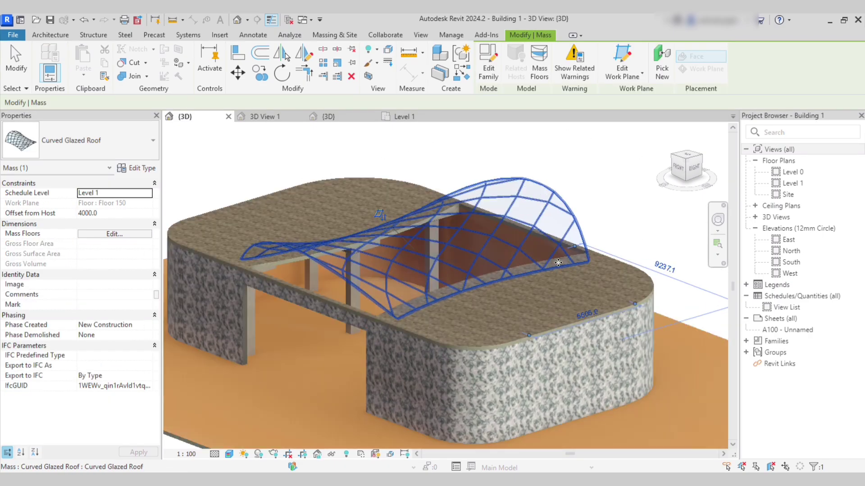
scroll(604, 234, up, 3)
scroll(614, 233, down, 2)
click(147, 169)
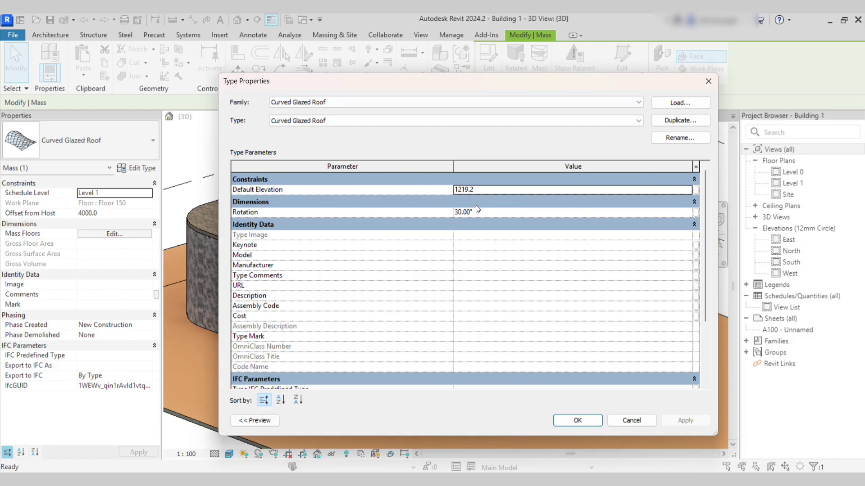
click(481, 212)
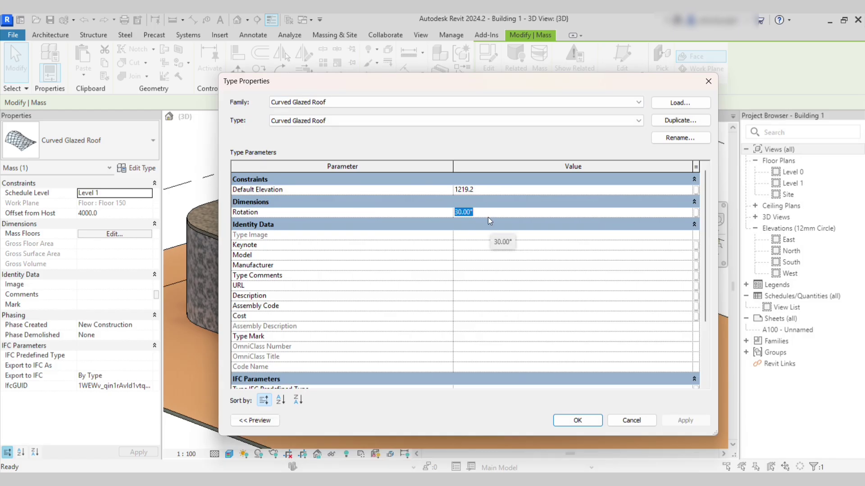
text(45)
drag(507, 82, 649, 107)
click(810, 452)
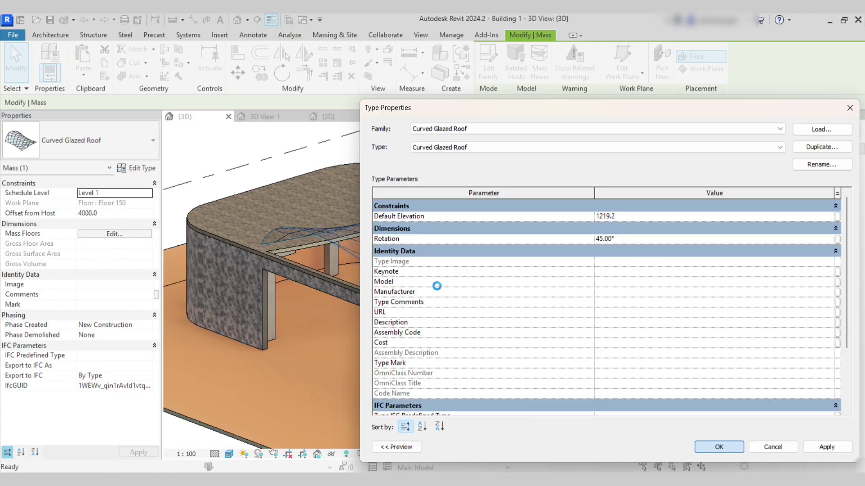
key(Return)
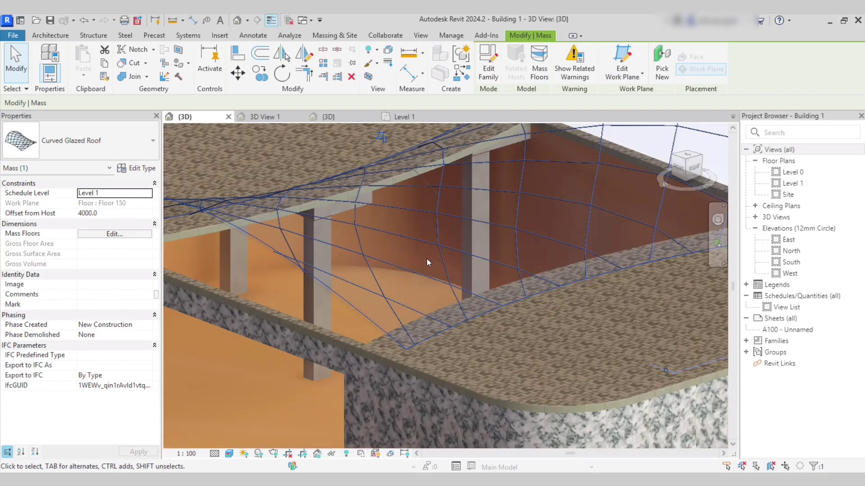
Orbit the building to inspect the rotated panels, then return to the roof family's 3D view.
key(Escape)
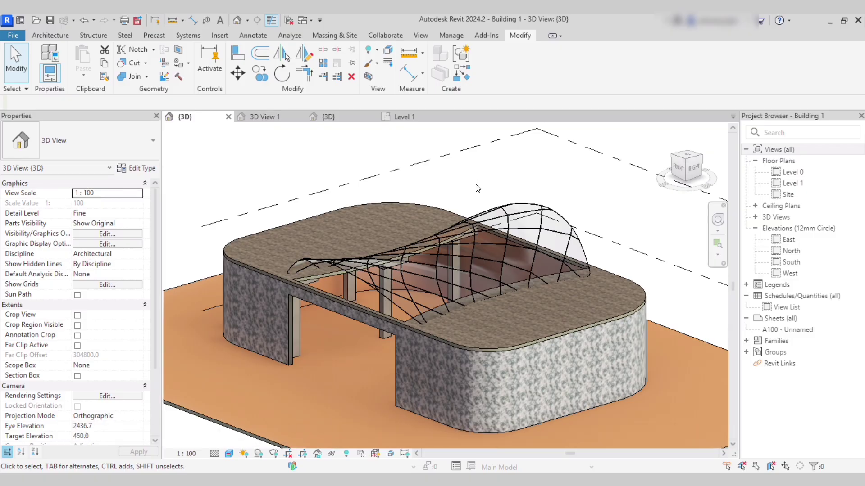
shift+middle_drag(477, 188, 531, 290)
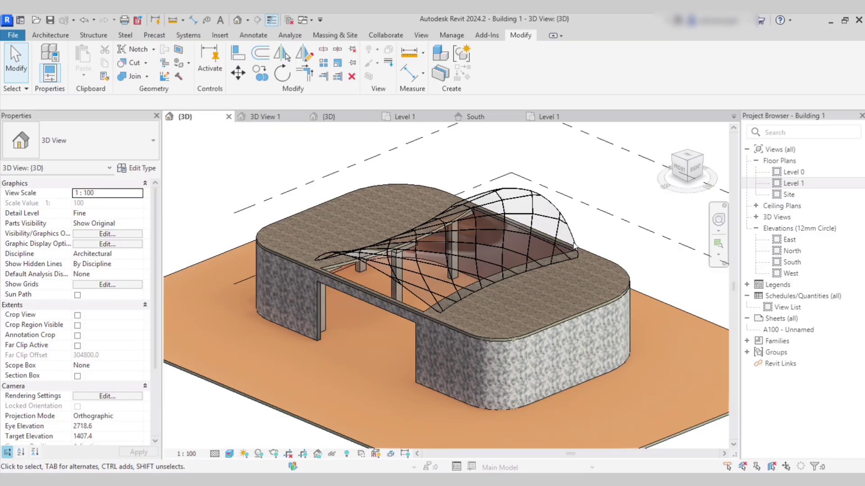
scroll(574, 245, up, 2)
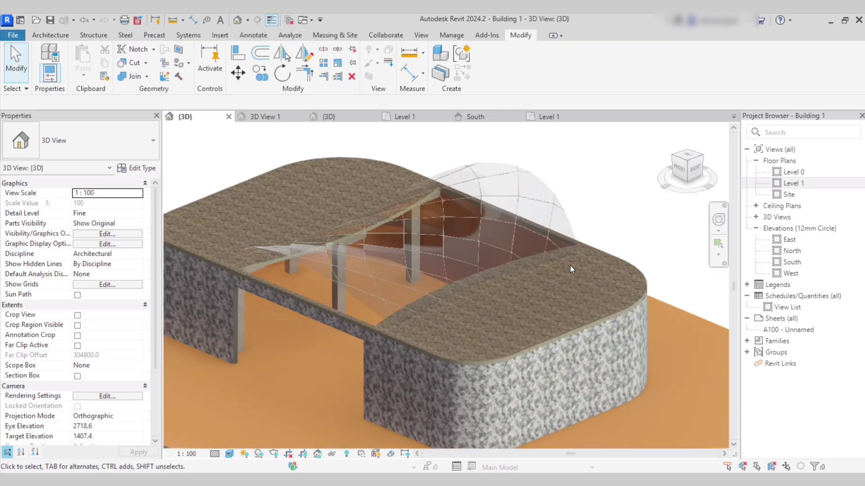
click(571, 225)
click(597, 198)
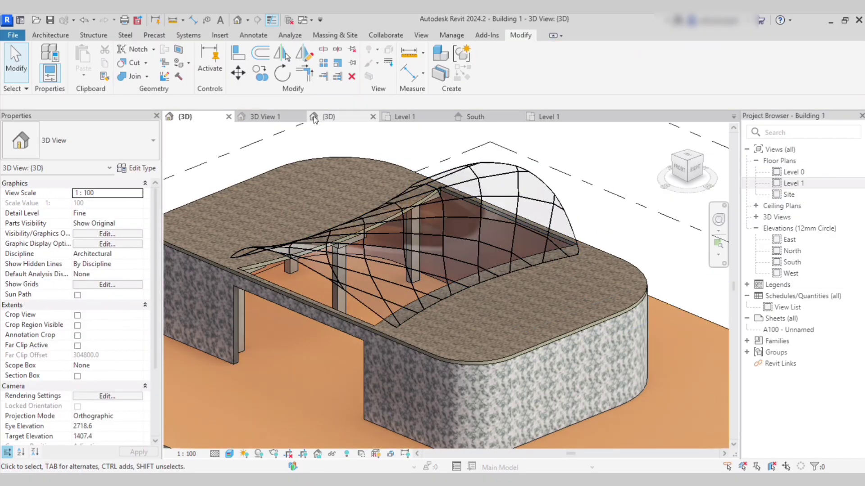
click(268, 116)
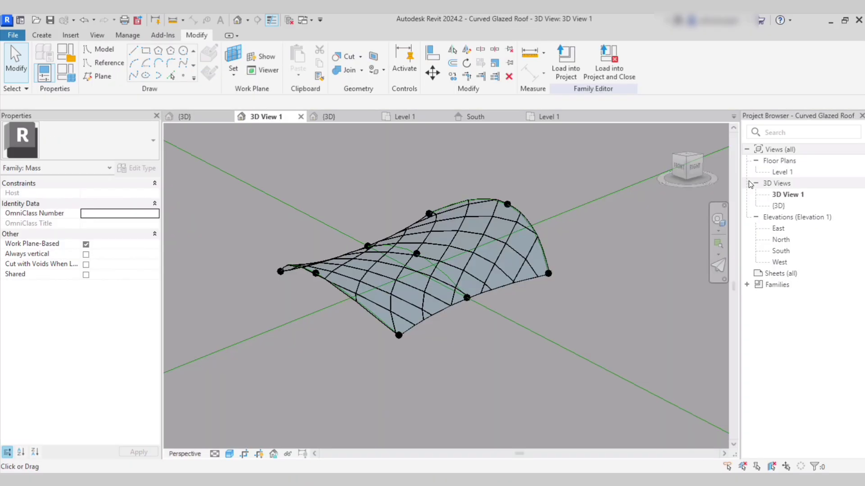
In the Level 1 plan, move the bottom left and right reference points 500.
double_click(784, 174)
scroll(264, 283, up, 2)
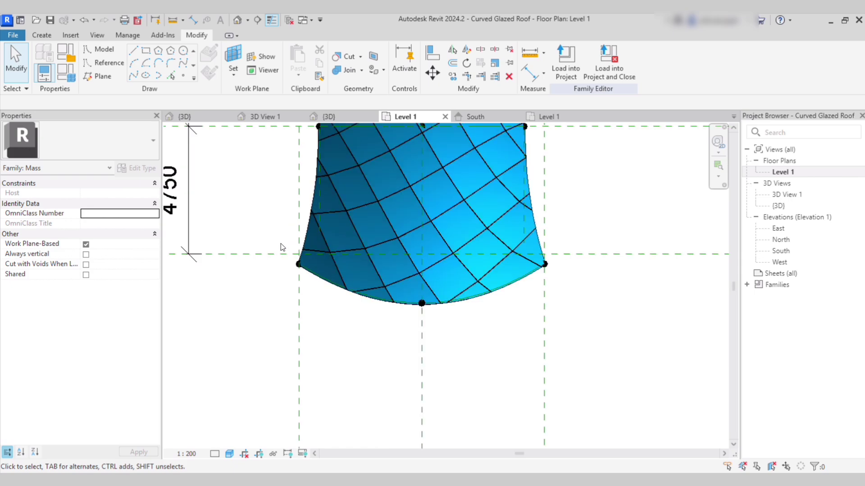
click(299, 264)
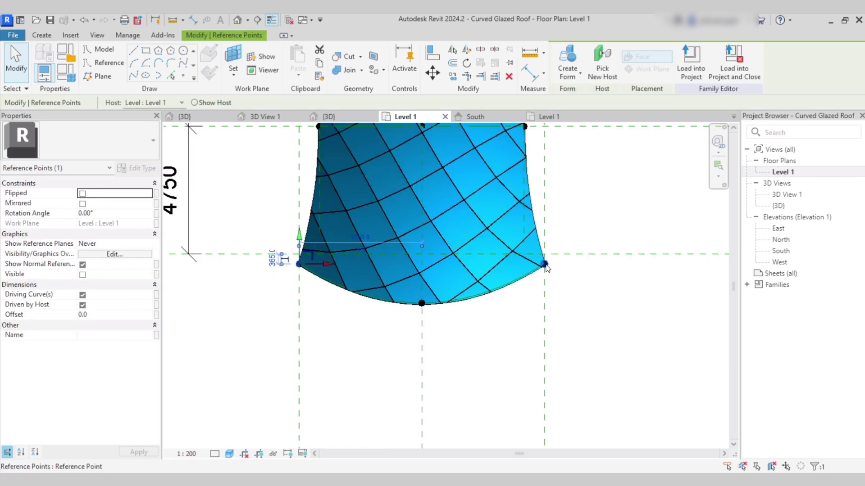
ctrl+click(545, 265)
click(685, 63)
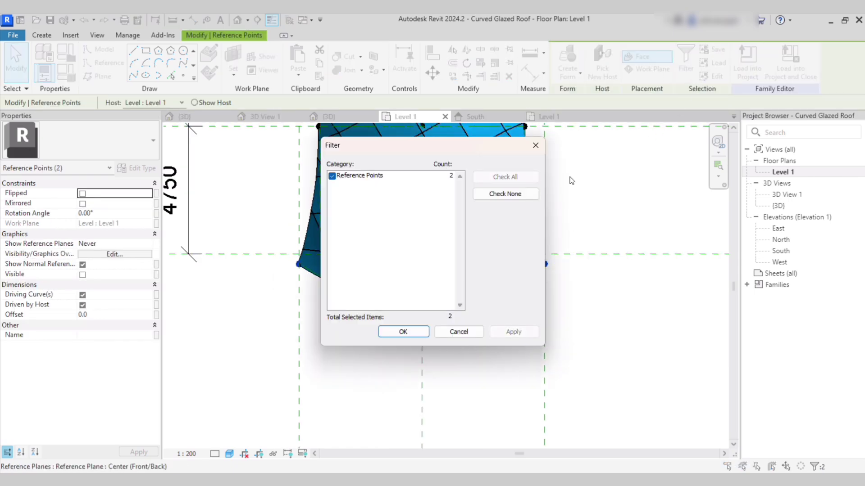
click(536, 144)
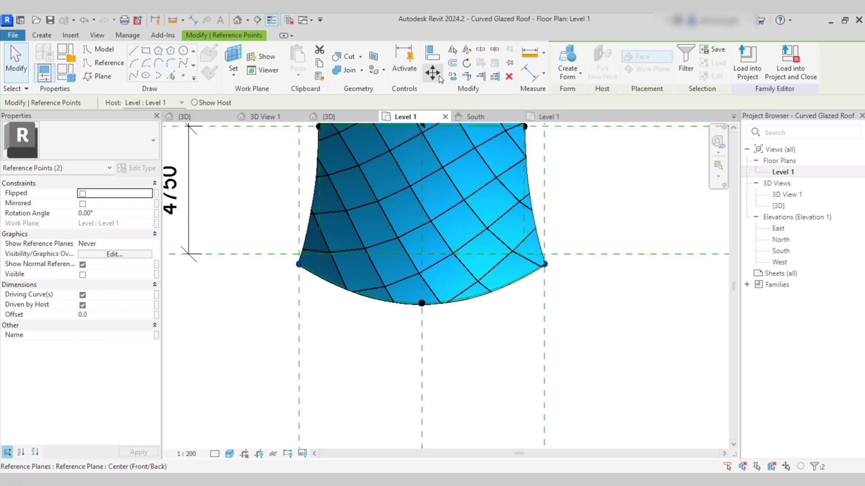
click(433, 73)
click(574, 266)
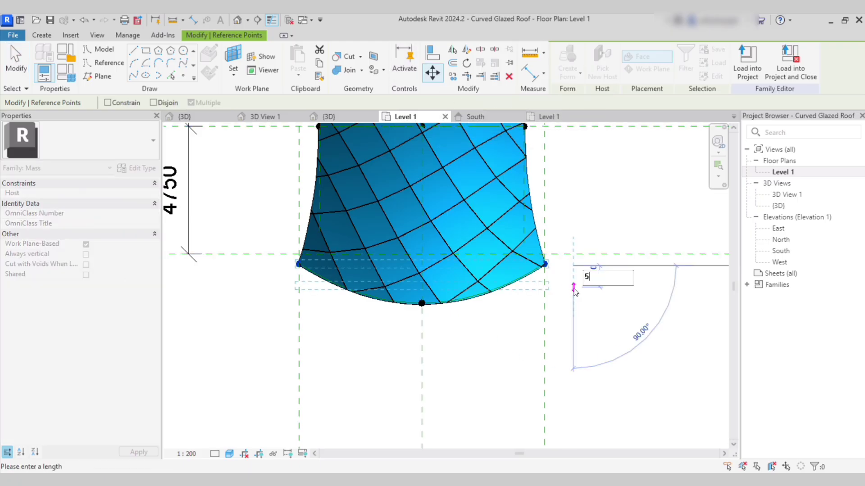
text(500)
key(Return)
key(Escape)
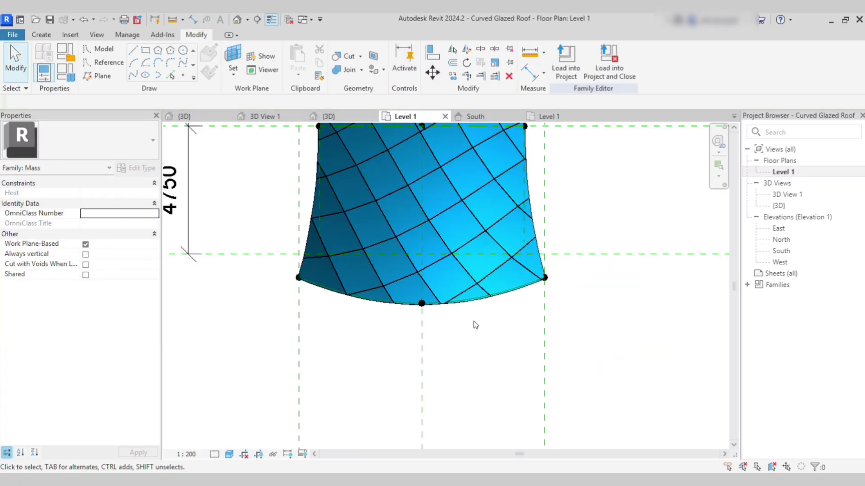
Move the bottom middle reference point 300.
click(422, 305)
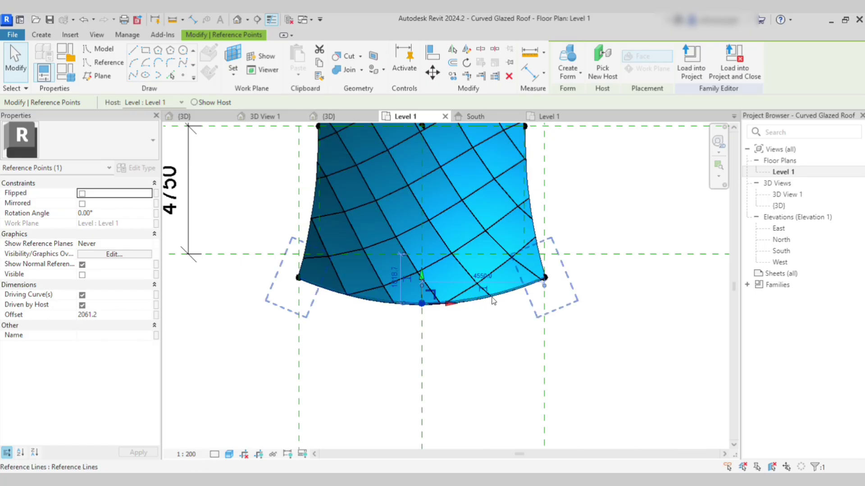
click(428, 78)
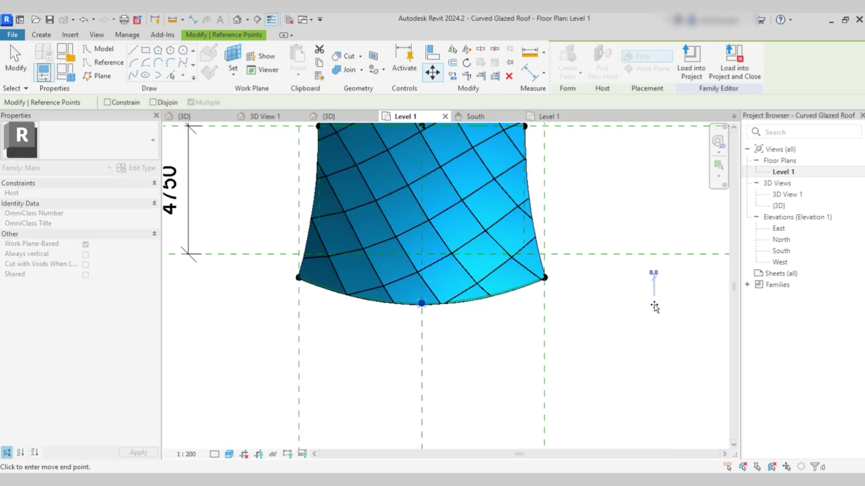
text(300)
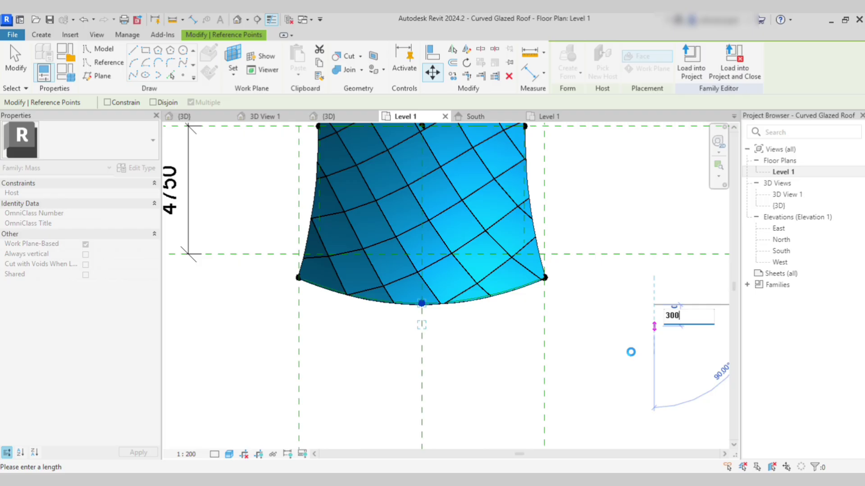
key(Return)
click(598, 360)
scroll(594, 360, down, 4)
scroll(592, 136, up, 5)
Move the upper left and right corner reference points 650.
middle_drag(602, 150, 596, 185)
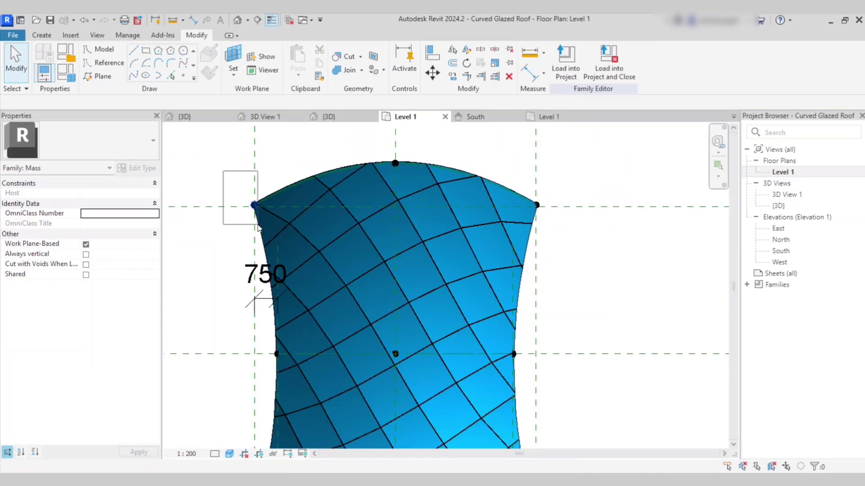
click(253, 205)
ctrl+click(537, 205)
click(685, 68)
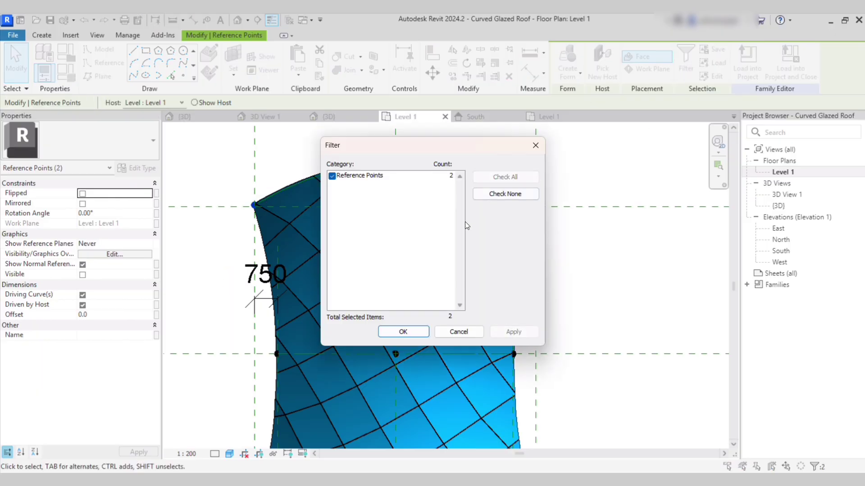
click(419, 333)
click(433, 73)
click(568, 193)
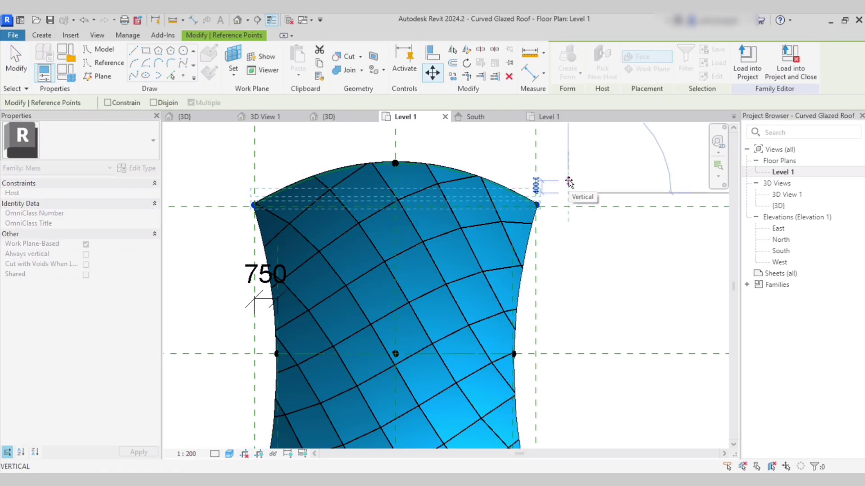
text(650)
key(Return)
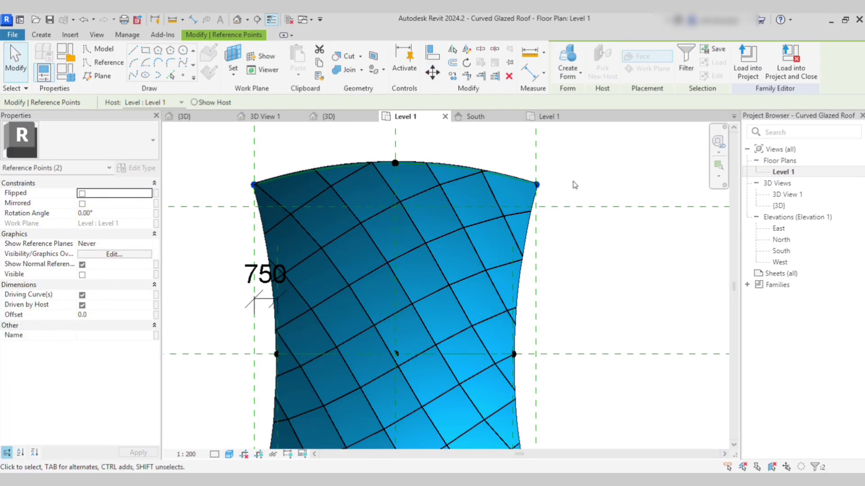
Move the middle point of the roof's top edge higher to lift that edge.
click(395, 163)
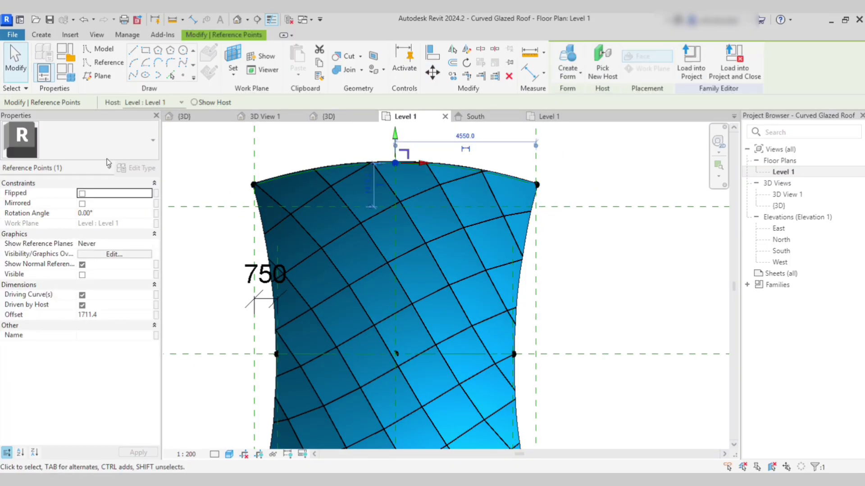
click(433, 78)
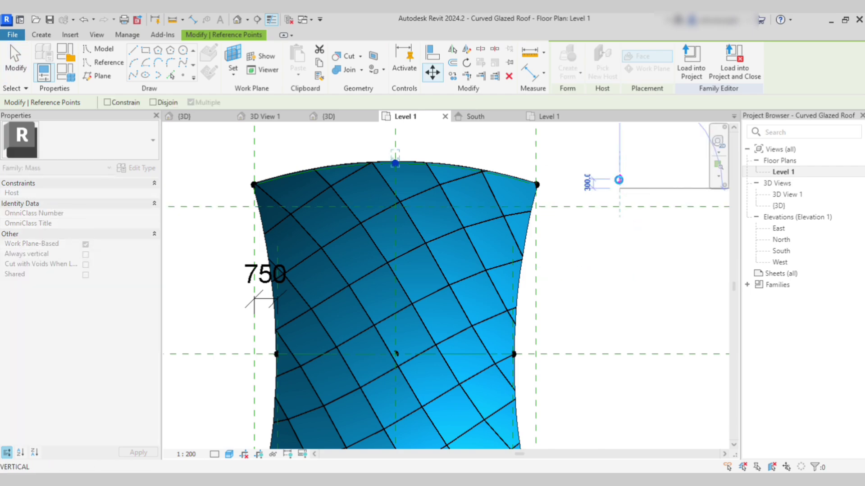
click(618, 180)
key(Escape)
Orbit 3D View 1 to inspect the new curve, then open the East elevation.
click(259, 118)
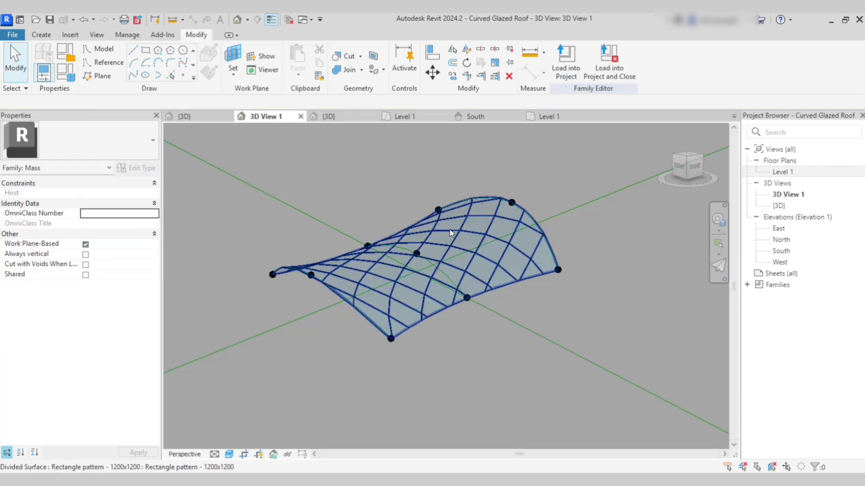
shift+middle_drag(449, 230, 407, 248)
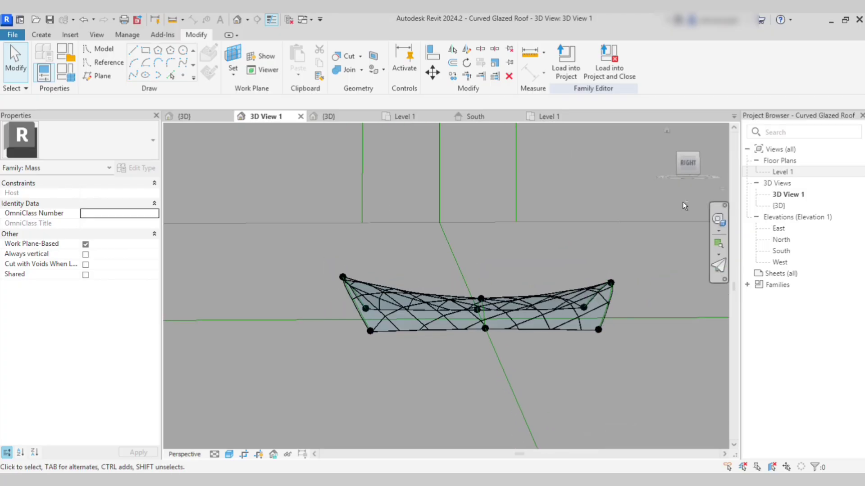
double_click(781, 251)
double_click(784, 229)
scroll(467, 324, up, 5)
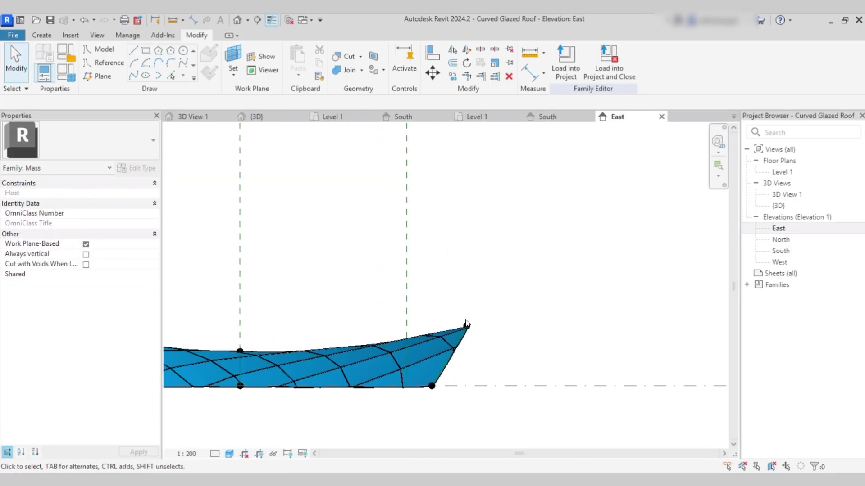
Raise the top-right and top-left corner points and reposition the top-edge middle point.
drag(496, 341, 496, 340)
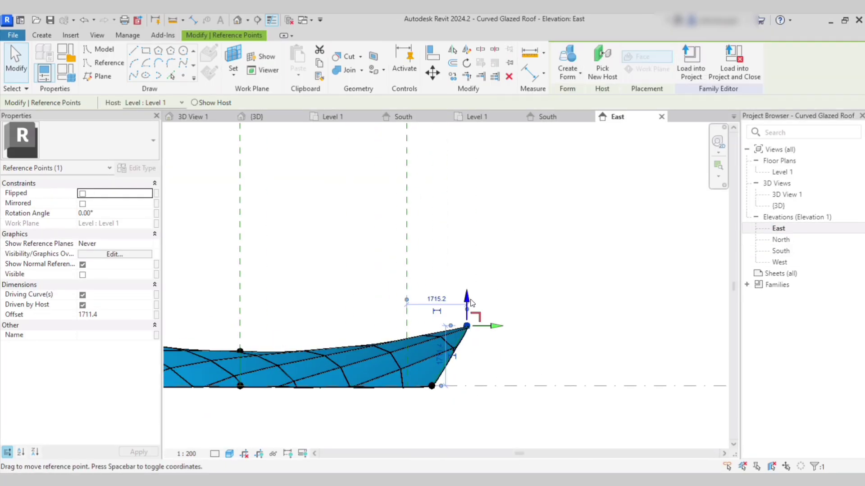
drag(460, 301, 465, 290)
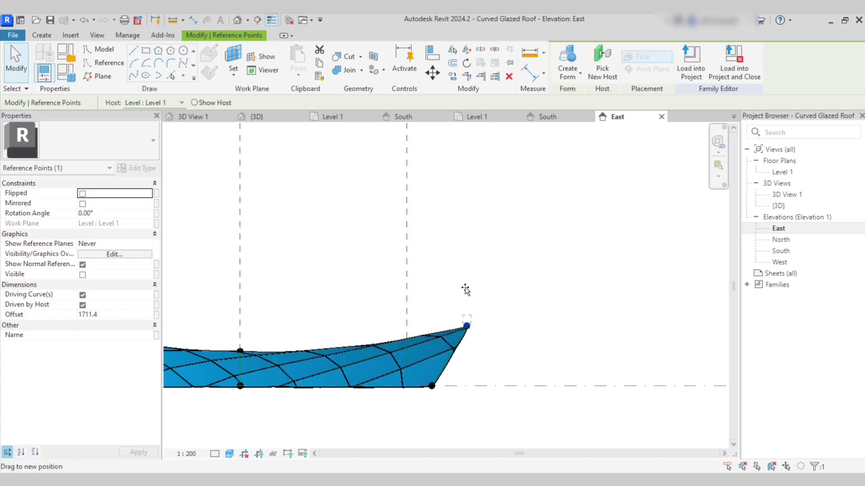
scroll(463, 313, down, 5)
scroll(292, 318, up, 4)
drag(261, 271, 284, 273)
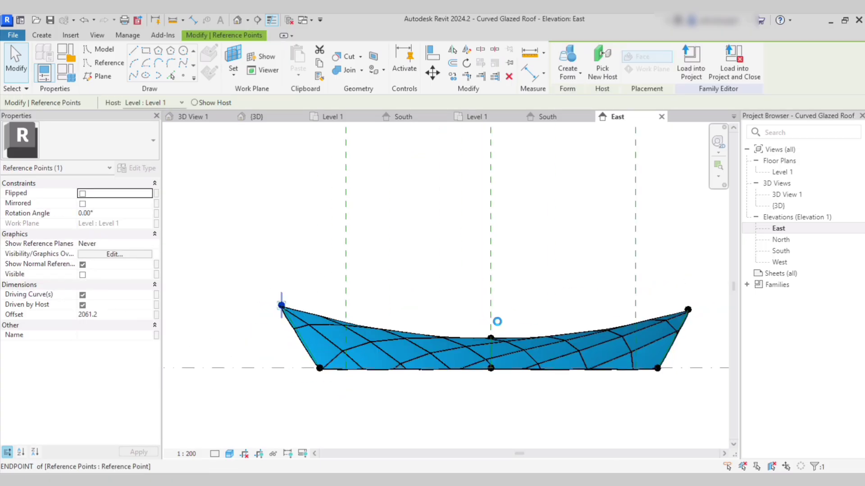
drag(469, 317, 490, 306)
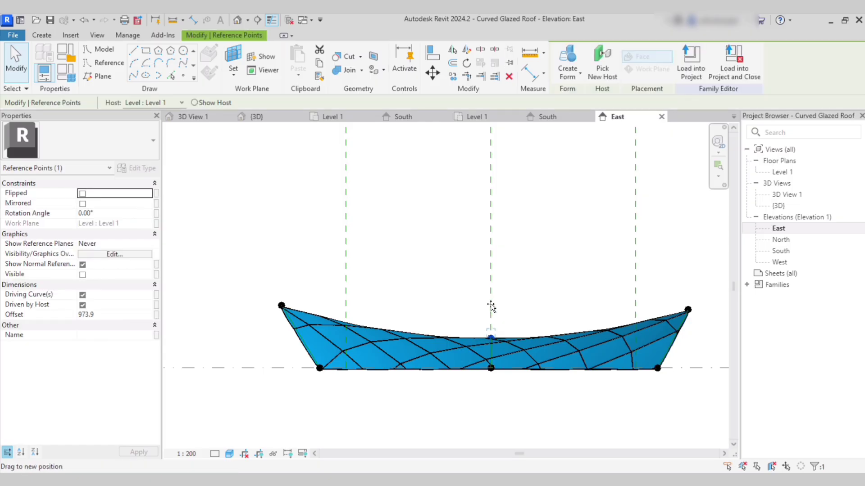
click(523, 290)
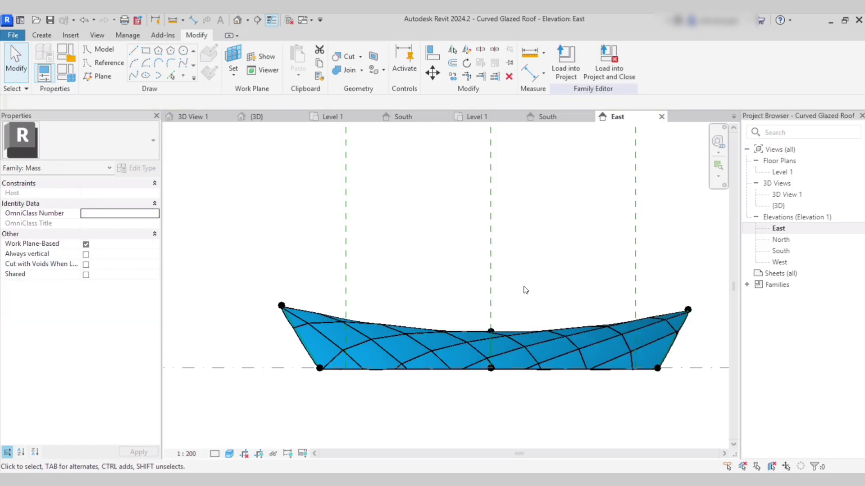
scroll(520, 288, down, 3)
Load the reshaped roof into Building 1, overwriting the existing version and its parameter values.
middle_drag(448, 310, 489, 371)
click(566, 70)
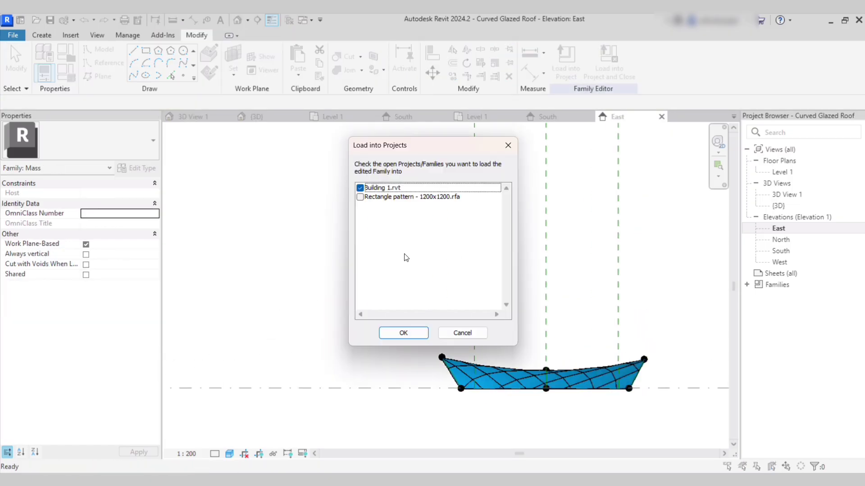
click(403, 332)
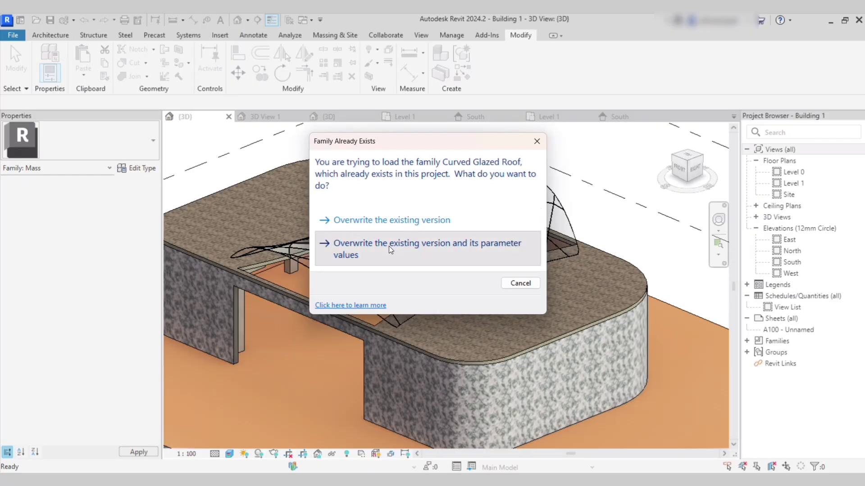
click(389, 247)
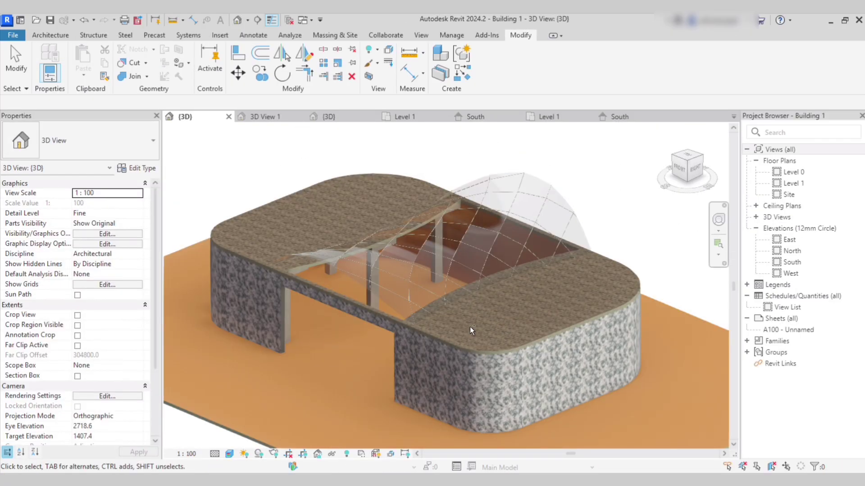
Orbit around Building 1 to inspect the new roof and select one of its glass panels.
scroll(439, 353, up, 5)
scroll(439, 352, down, 5)
shift+middle_drag(503, 367, 558, 335)
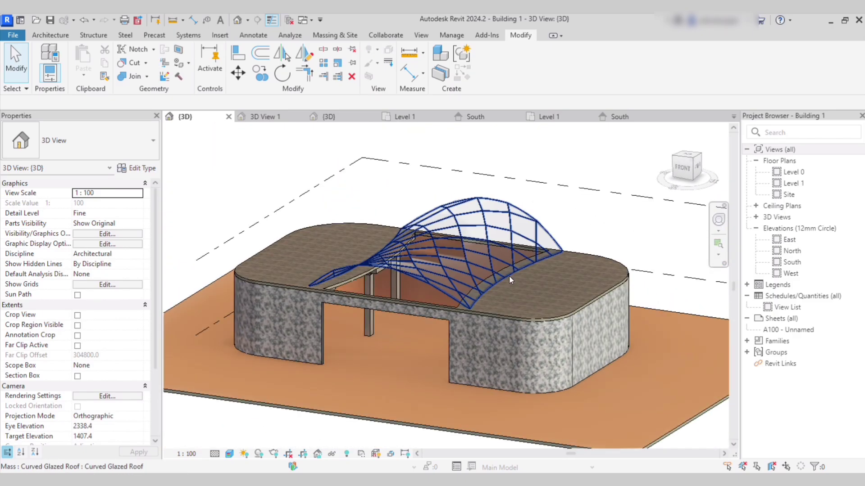
scroll(509, 276, down, 2)
scroll(558, 312, up, 2)
shift+middle_drag(600, 299, 642, 250)
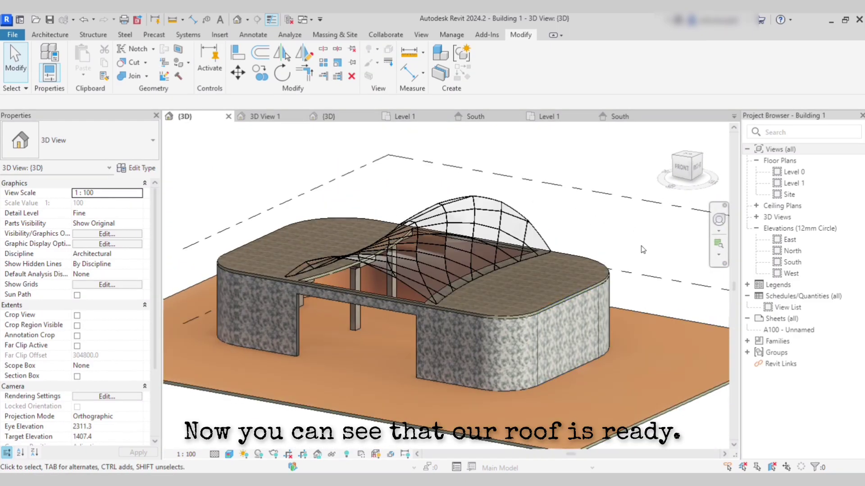
shift+middle_drag(244, 315, 278, 371)
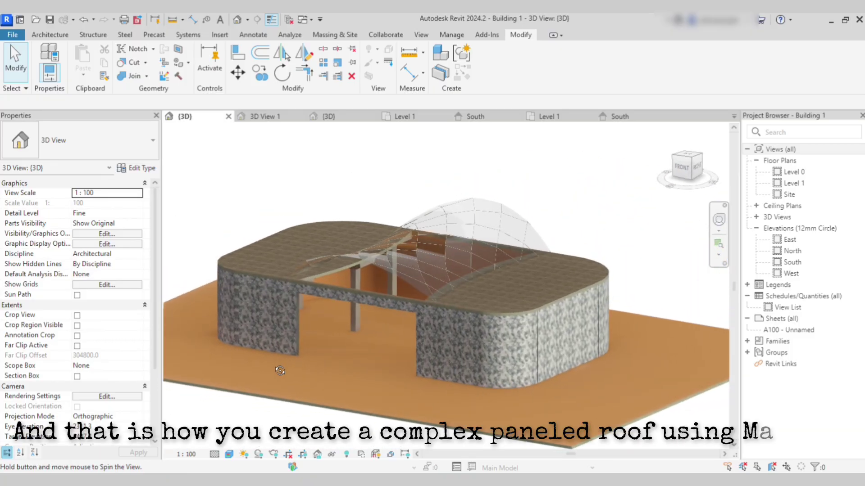
scroll(481, 251, down, 2)
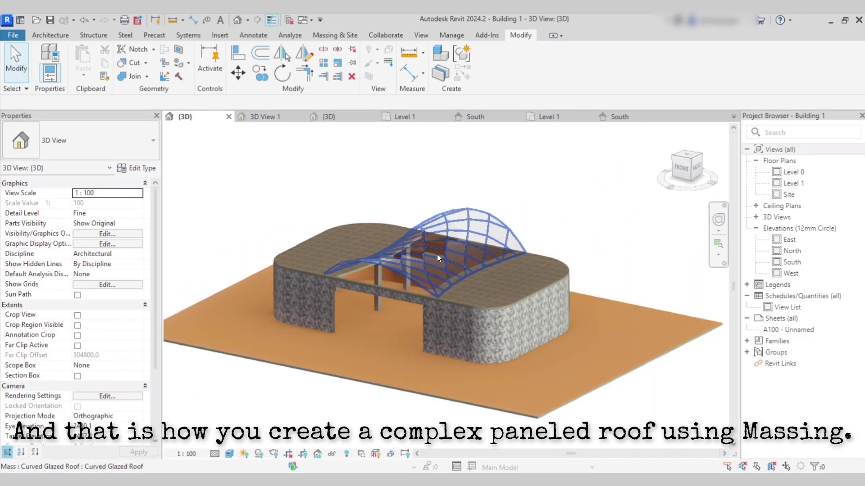
click(426, 271)
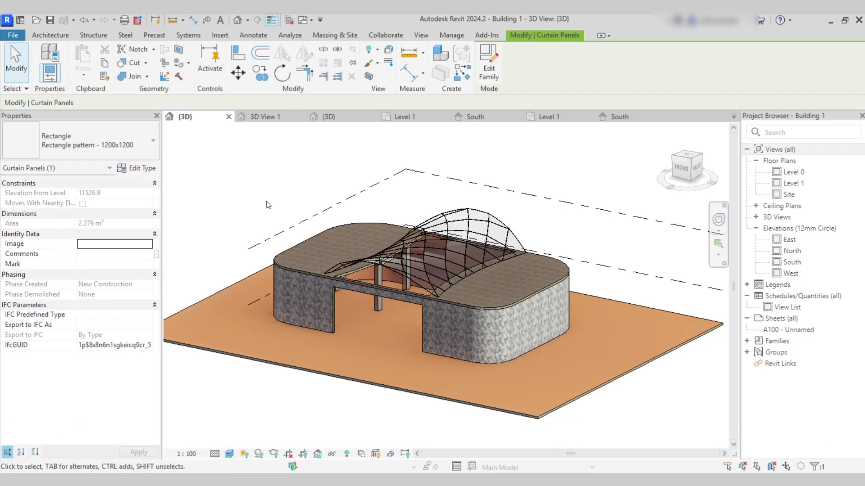
Lower the panel Glass material's transparency from 90 to 86.
click(135, 168)
click(637, 229)
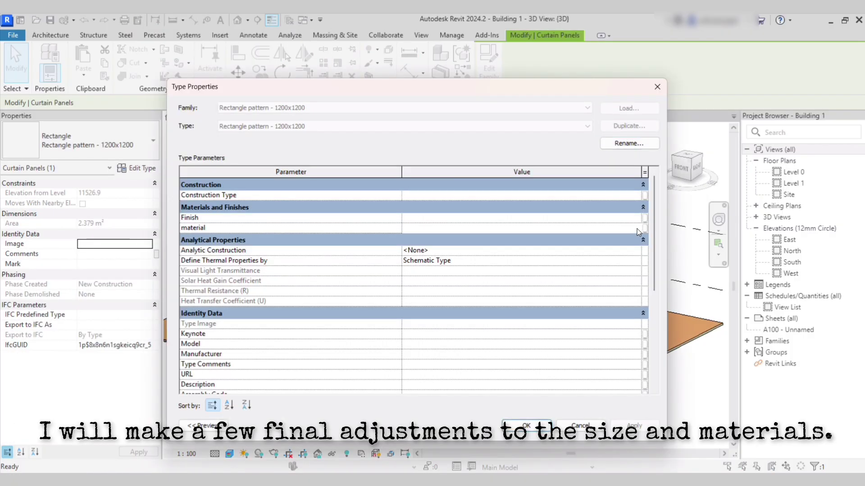
click(637, 229)
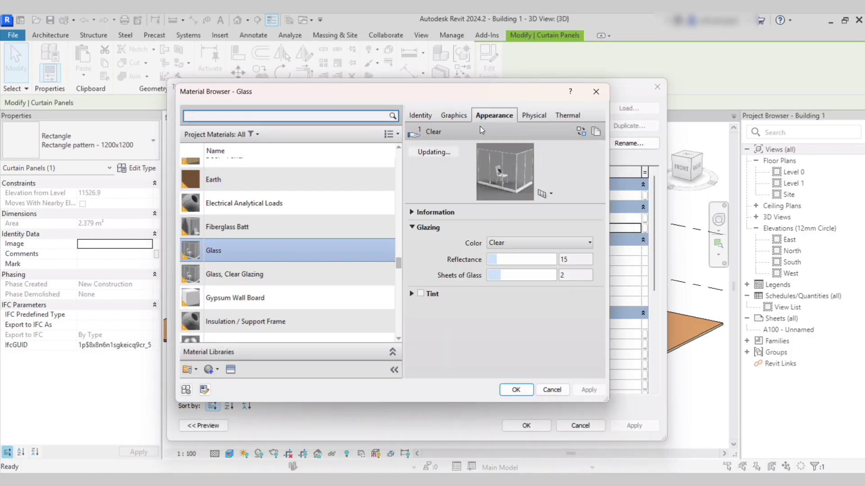
click(459, 117)
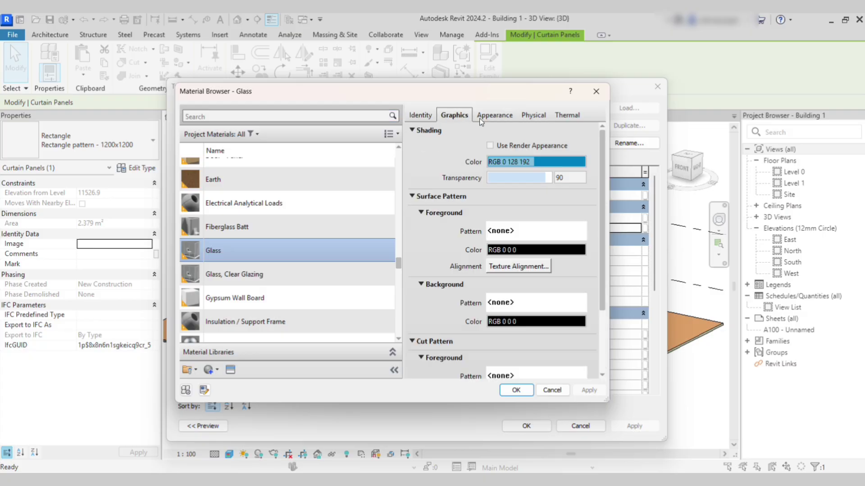
drag(548, 178, 543, 182)
click(494, 116)
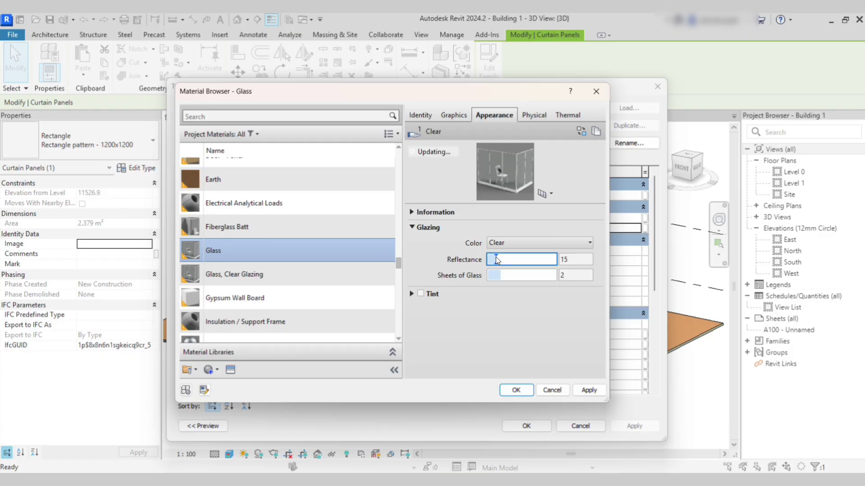
Set the Glass glazing colour to Blue Green and apply the panel type changes.
click(574, 245)
click(535, 301)
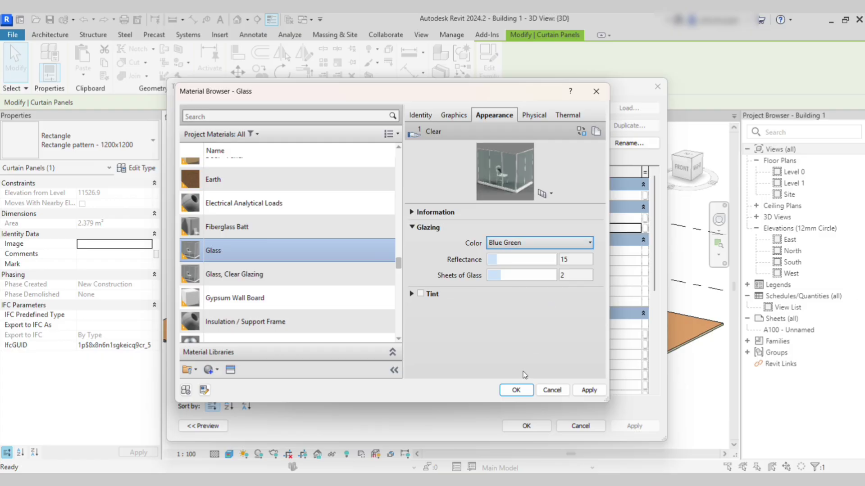
click(515, 390)
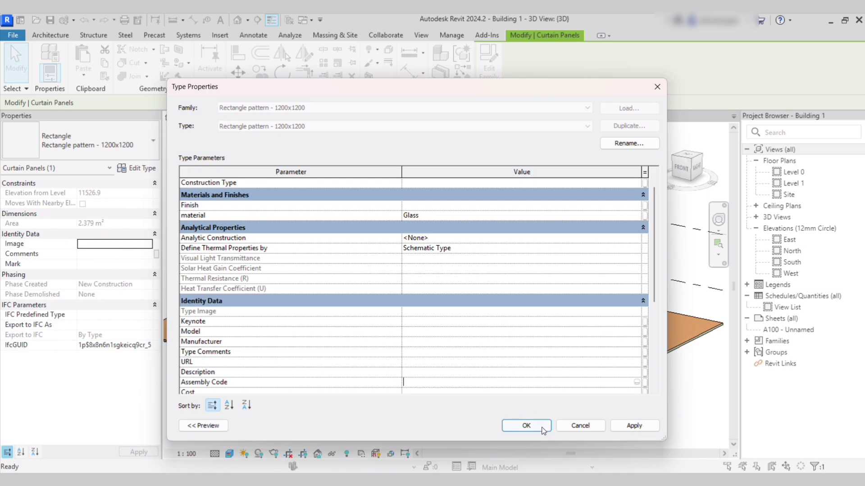
click(526, 426)
scroll(612, 283, up, 5)
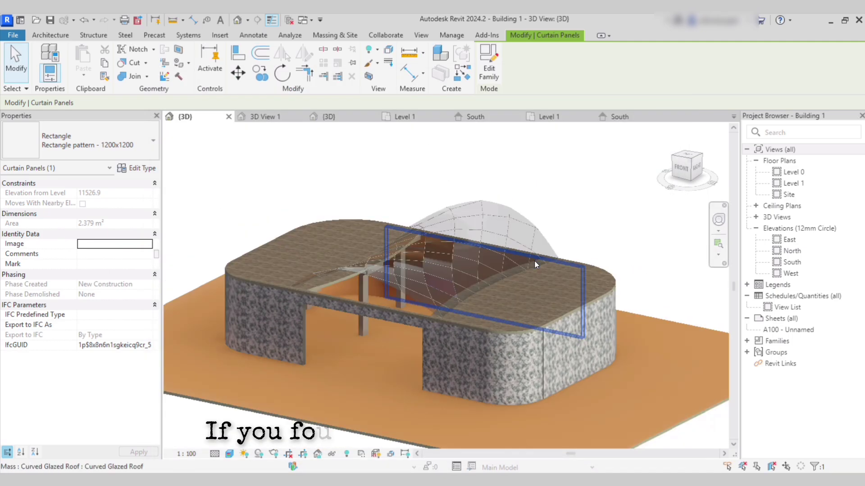
shift+middle_drag(535, 265, 467, 268)
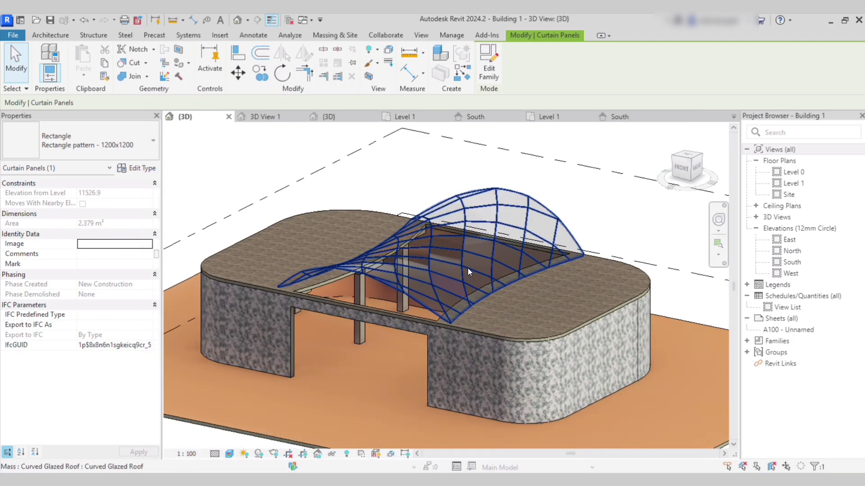